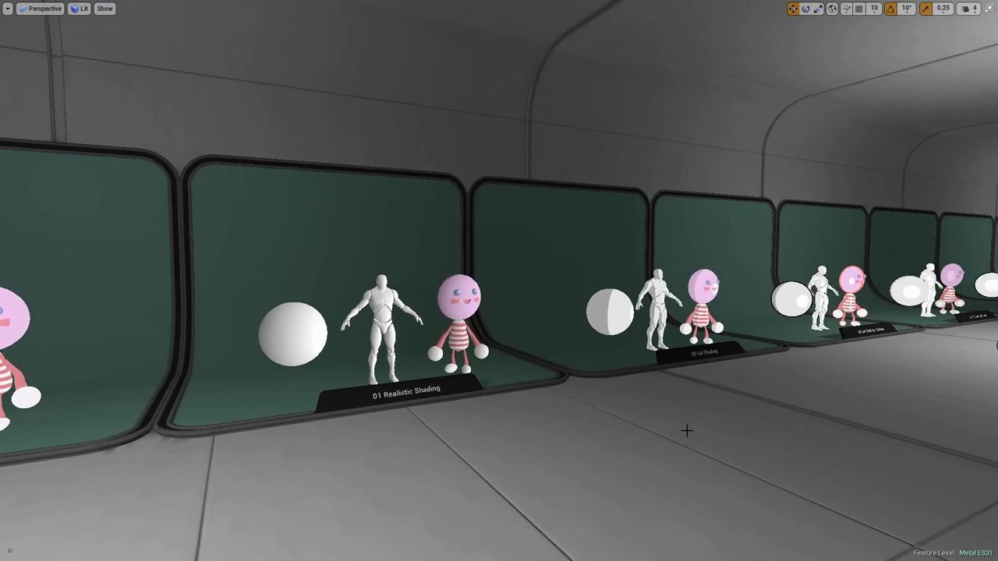
# - Move the light source sphere over to the 02 Cel Shading display and back out onto the open floor
pyautogui.moveTo(701, 418)
pyautogui.mouseDown(button='right')
pyautogui.moveTo(781, 413)
pyautogui.moveTo(496, 413)
pyautogui.moveTo(686, 413)
pyautogui.moveTo(569, 413)
pyautogui.moveTo(612, 413)
pyautogui.mouseUp(button='right')
pyautogui.press('d')
pyautogui.press('a')
pyautogui.press('d')
pyautogui.moveTo(541, 420); pyautogui.dragTo(554, 436, button='right')
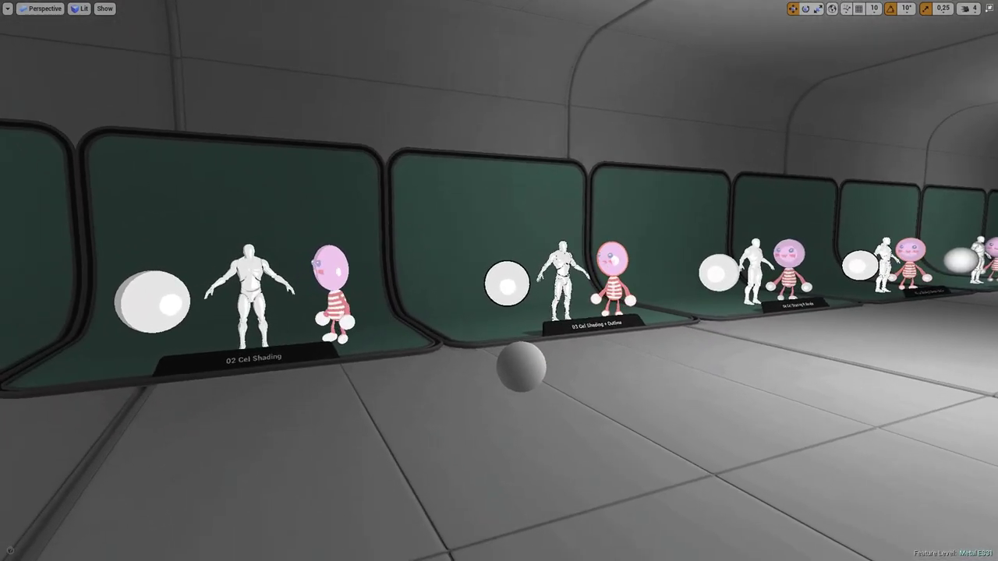
pyautogui.press('a')
pyautogui.click(622, 360)
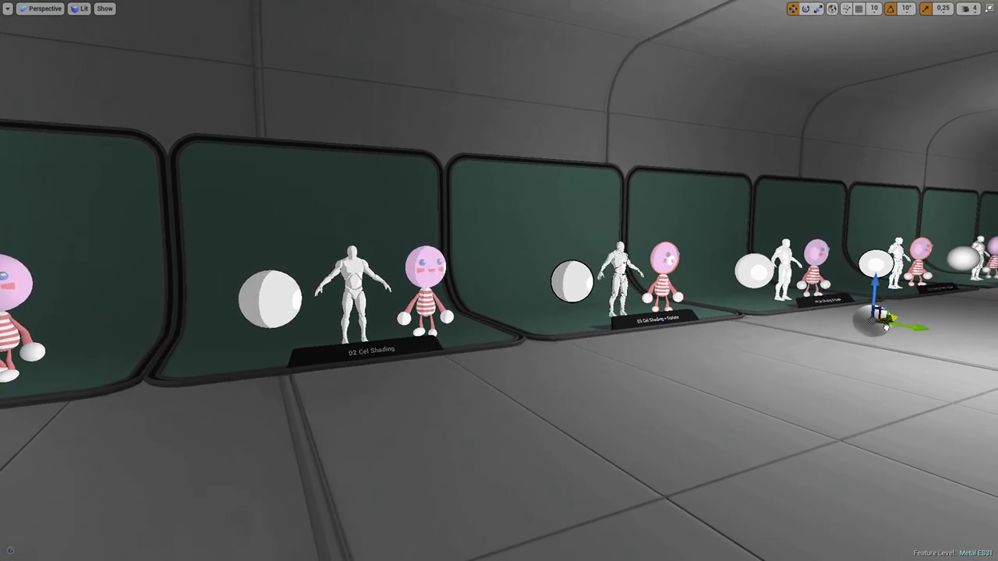
pyautogui.moveTo(360, 380)
pyautogui.mouseDown()
pyautogui.moveTo(515, 391)
pyautogui.moveTo(659, 296)
pyautogui.mouseUp()
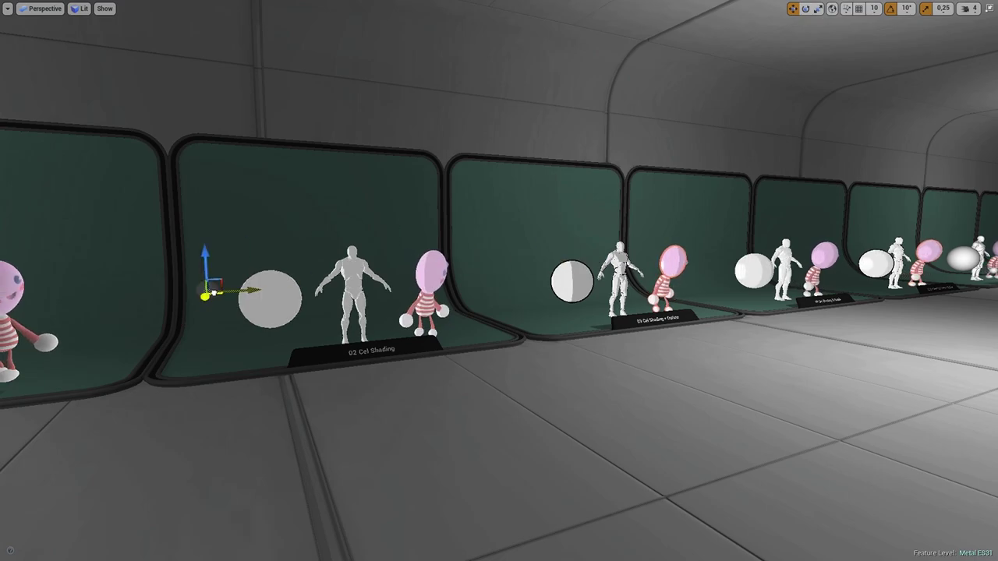
pyautogui.moveTo(212, 293)
pyautogui.mouseDown()
pyautogui.moveTo(138, 390)
pyautogui.moveTo(507, 472)
pyautogui.moveTo(842, 346)
pyautogui.moveTo(688, 265)
pyautogui.moveTo(250, 285)
pyautogui.moveTo(189, 410)
pyautogui.moveTo(623, 424)
pyautogui.moveTo(632, 406)
pyautogui.mouseUp()
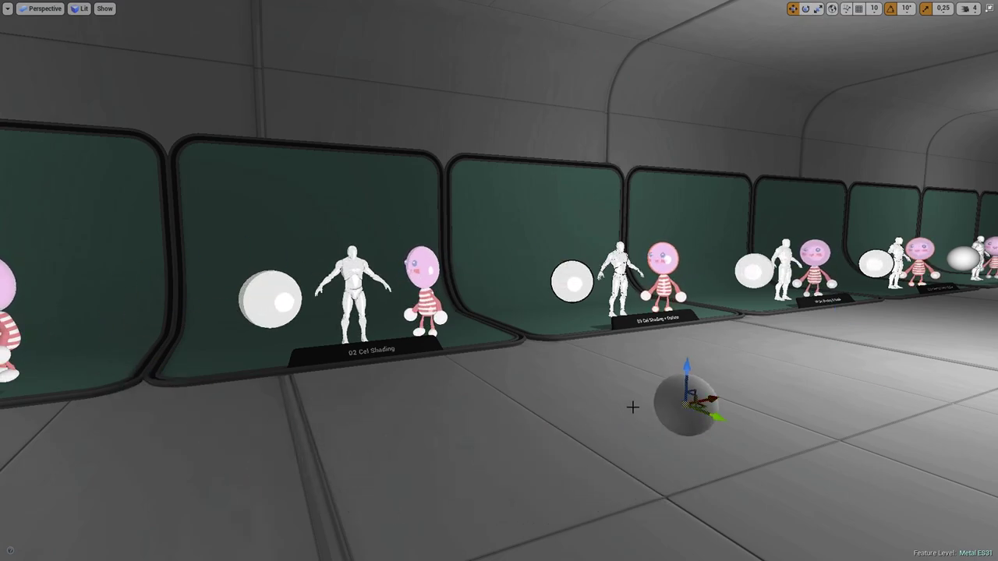
pyautogui.moveTo(632, 406); pyautogui.dragTo(549, 409, button='right')
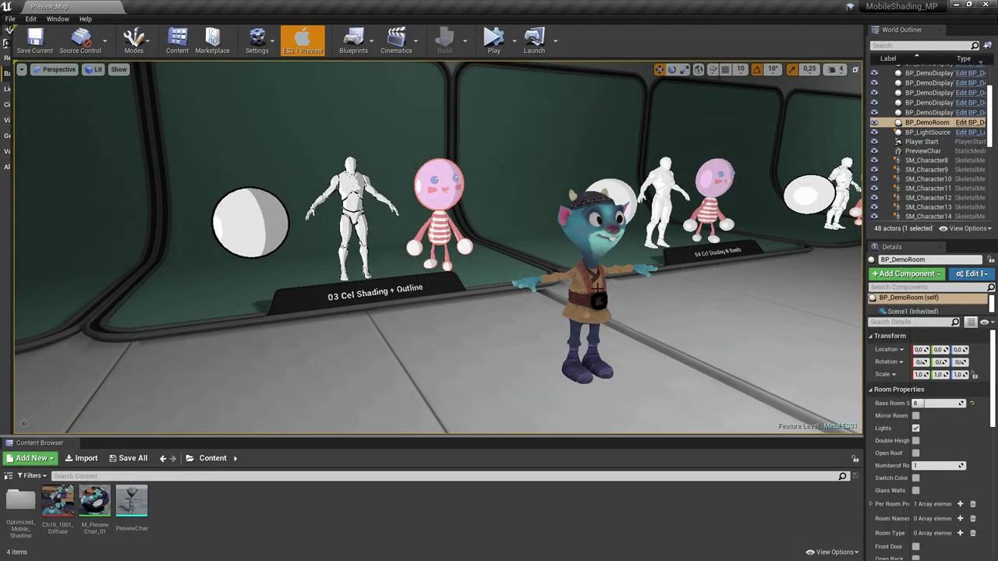
# - Examine the preview character beside the 03 Cel Shading + Outline display
pyautogui.click(597, 288)
pyautogui.moveTo(405, 302)
pyautogui.mouseDown(button='right')
pyautogui.moveTo(404, 315)
pyautogui.moveTo(419, 304)
pyautogui.mouseUp(button='right')
pyautogui.press('w')
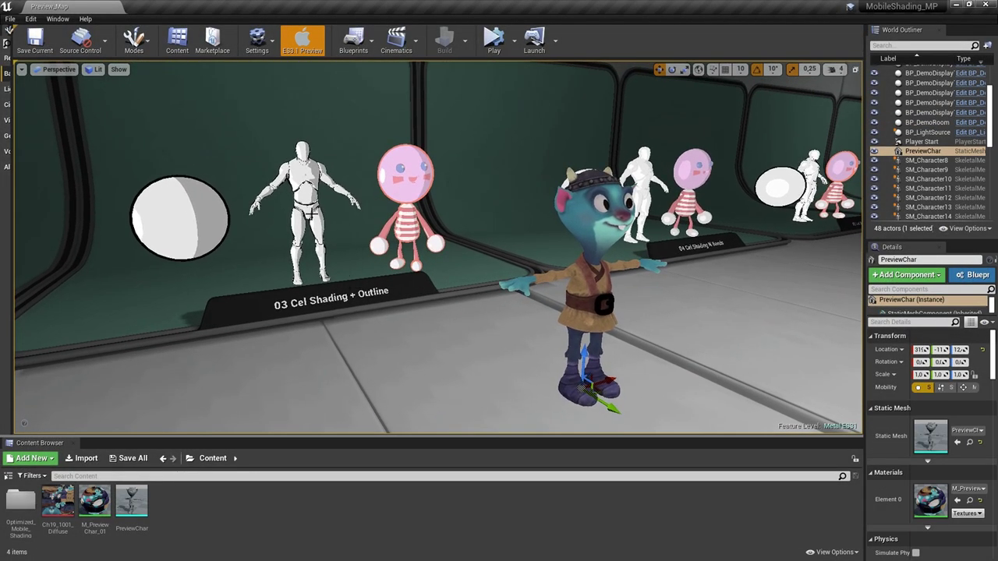
pyautogui.click(310, 213)
pyautogui.click(611, 309)
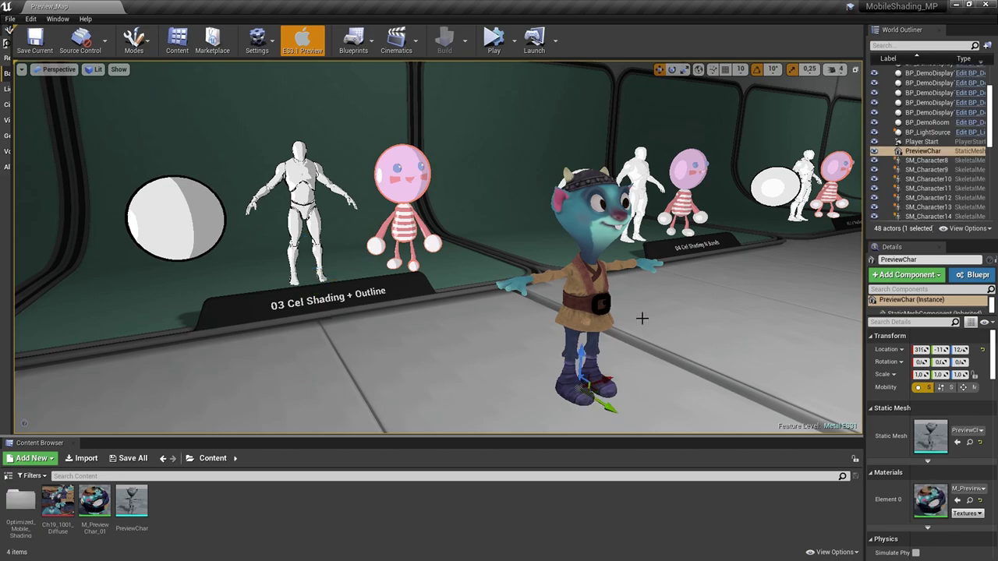
pyautogui.click(481, 390)
# - Create a new material named M_Character_02 in the Content folder and open it for editing
pyautogui.rightClick(226, 524)
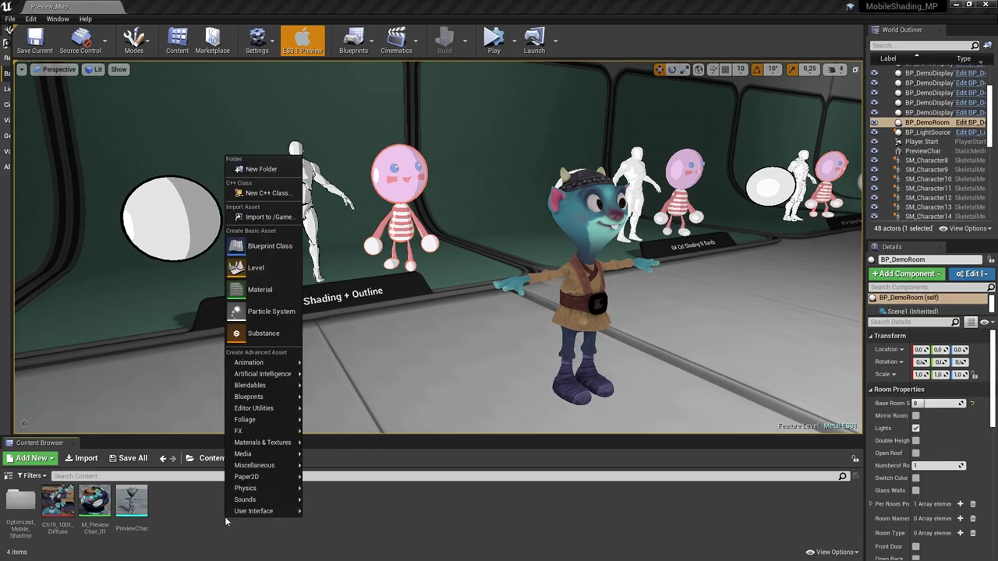
pyautogui.click(257, 290)
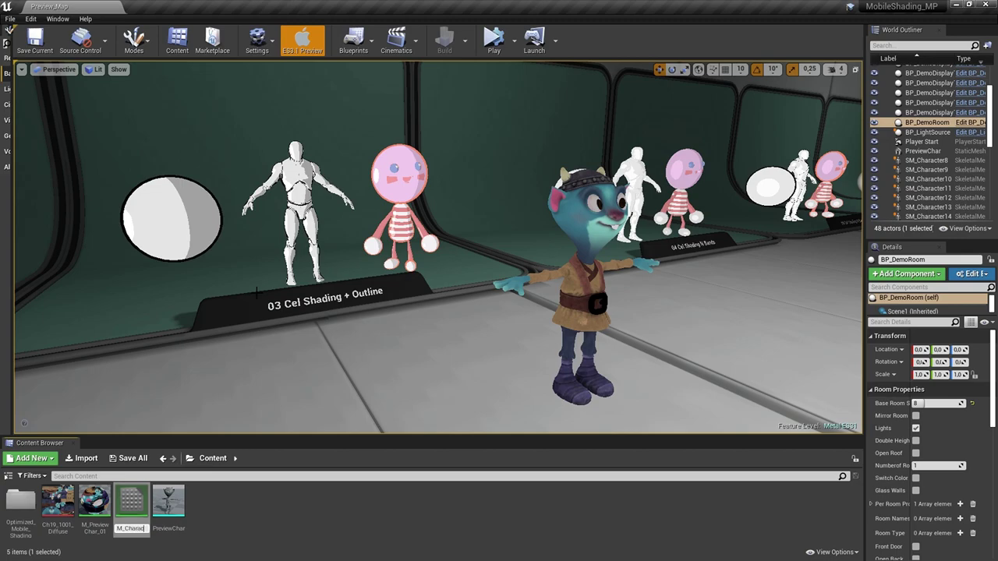
pyautogui.press('Return')
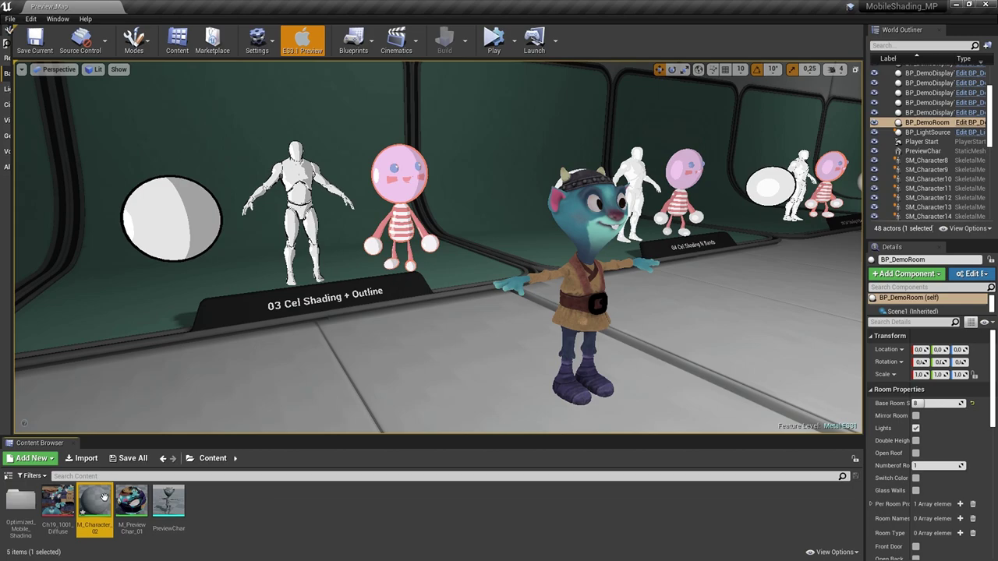
pyautogui.doubleClick(98, 499)
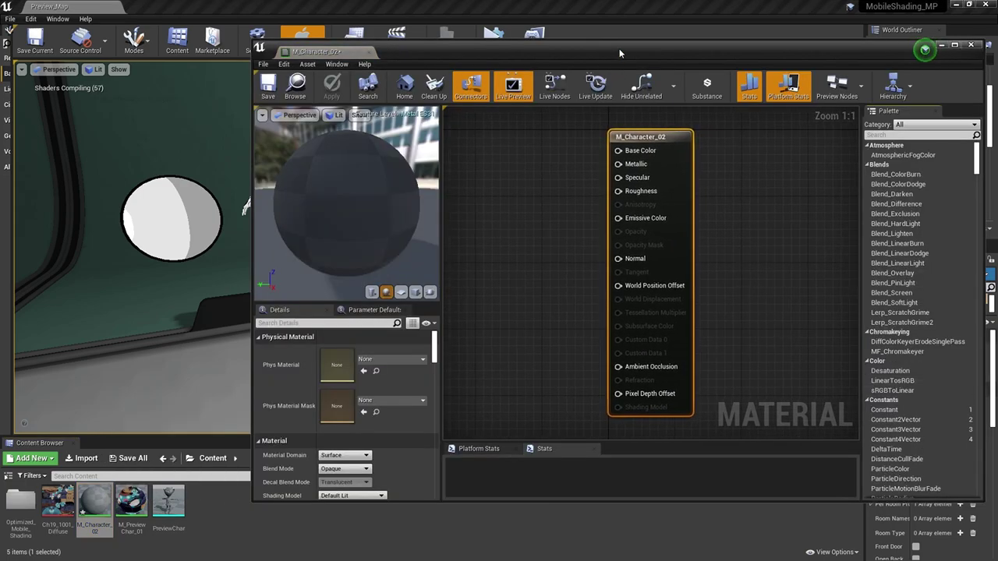
# - Set the M_Character_02 material's shading model to Unlit
pyautogui.moveTo(623, 53); pyautogui.dragTo(600, 51)
pyautogui.moveTo(554, 199); pyautogui.dragTo(642, 193, button='right')
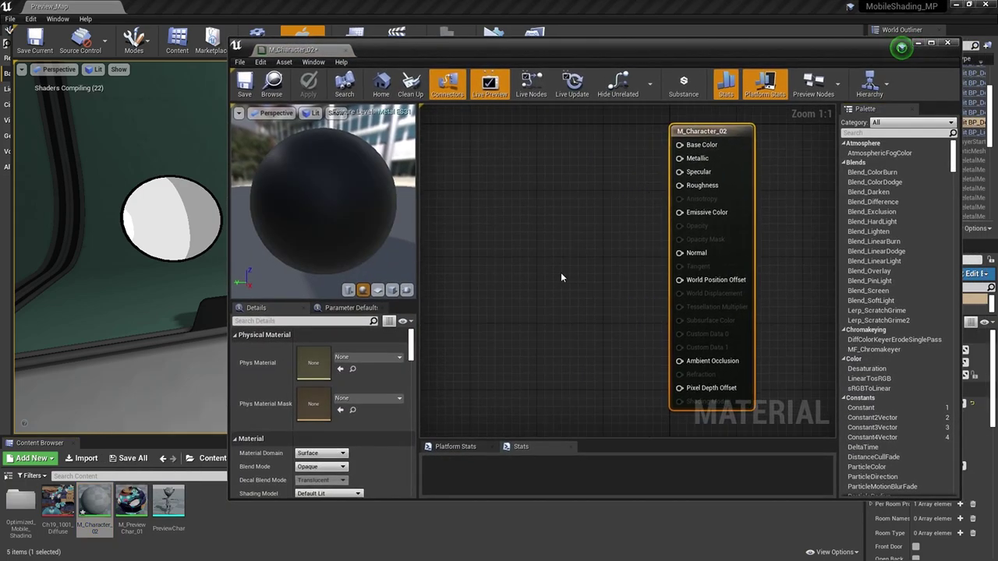
pyautogui.scroll(-2, 323, 389)
pyautogui.click(316, 435)
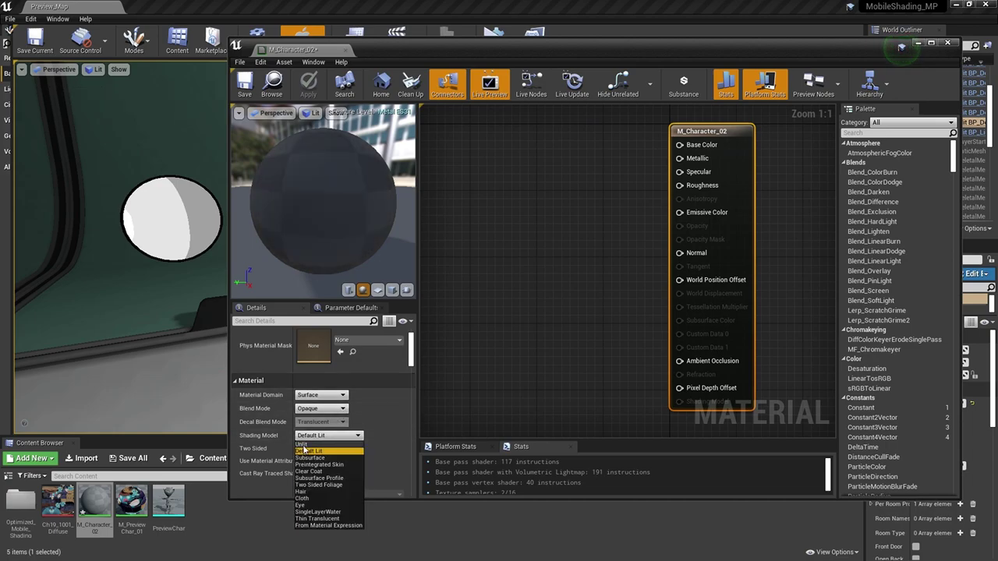
pyautogui.click(302, 443)
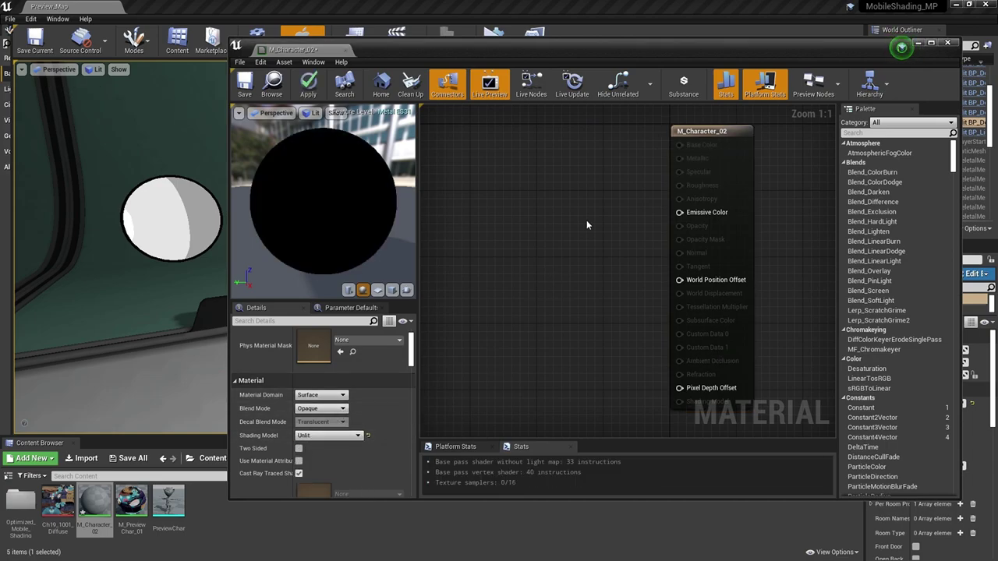
# - Move the material editor out of the way and browse to the Optimized_Mobile_Shading/Materials/03 folder
pyautogui.moveTo(445, 50); pyautogui.dragTo(997, 101)
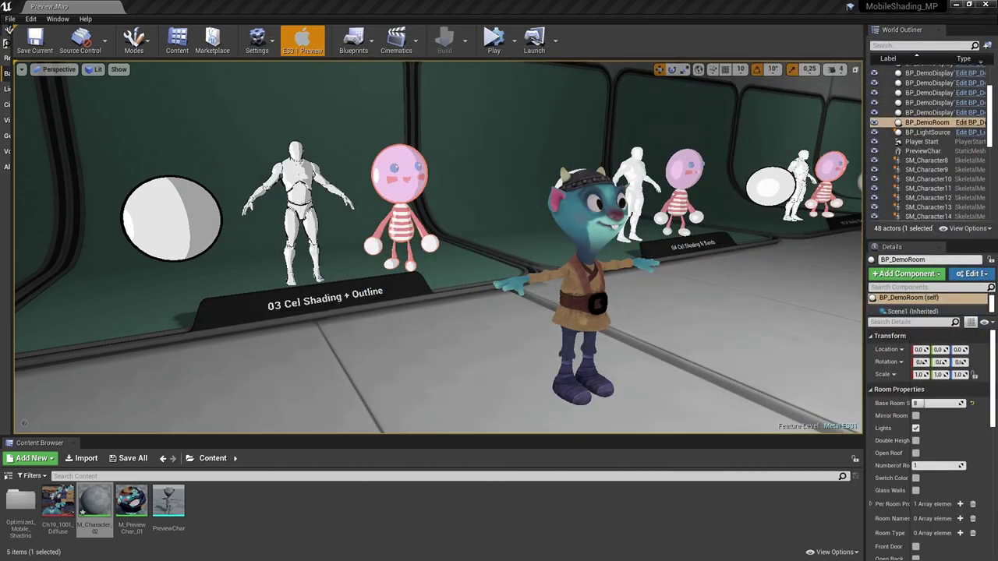
pyautogui.moveTo(423, 285)
pyautogui.mouseDown(button='right')
pyautogui.moveTo(354, 291)
pyautogui.moveTo(373, 291)
pyautogui.mouseUp(button='right')
pyautogui.press('w')
pyautogui.press('s')
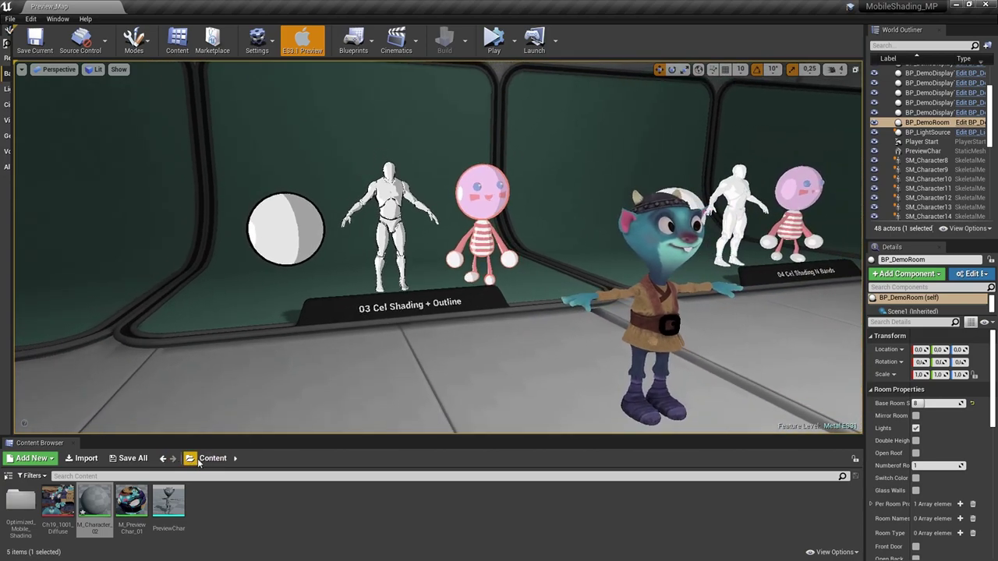
pyautogui.doubleClick(20, 501)
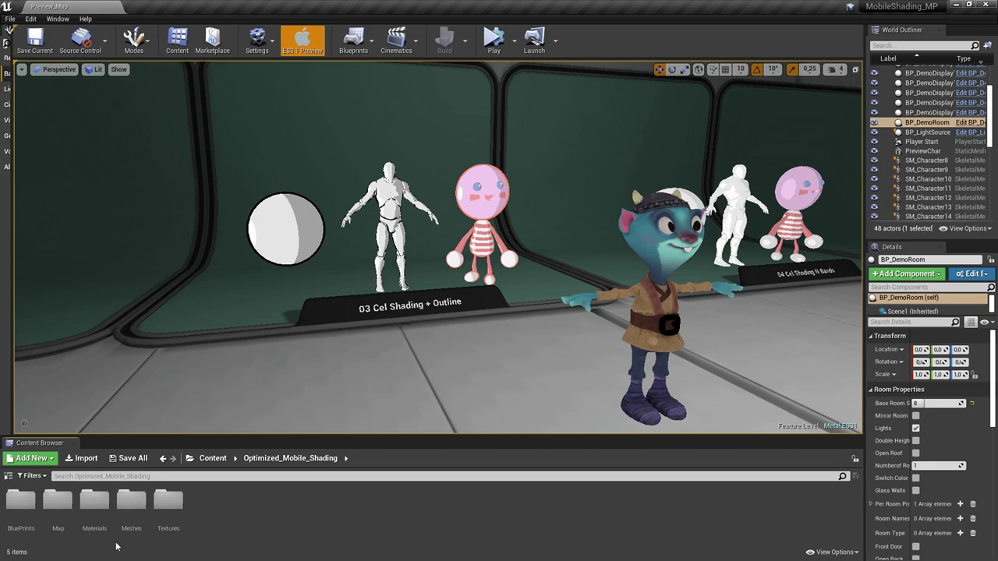
pyautogui.doubleClick(94, 500)
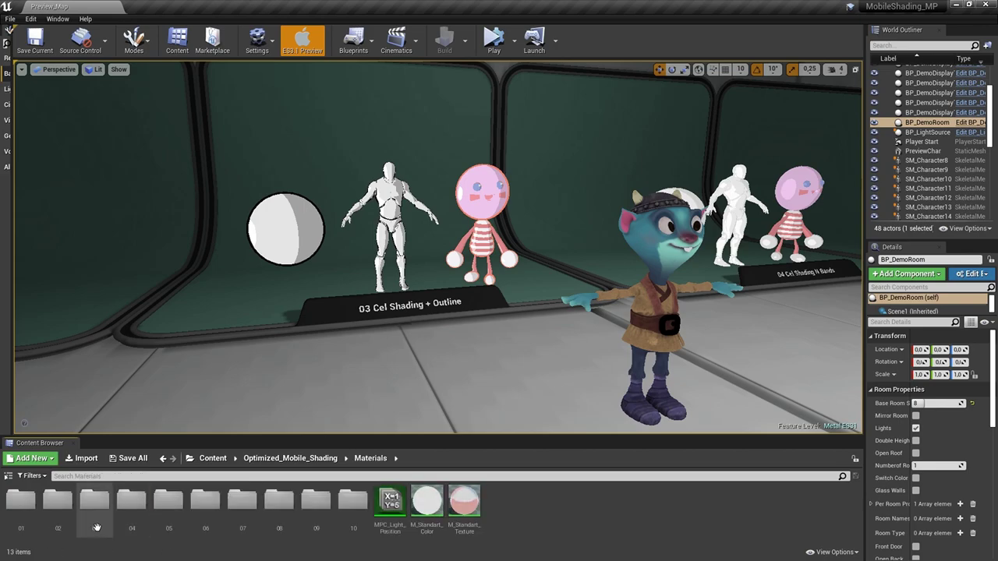
pyautogui.doubleClick(94, 499)
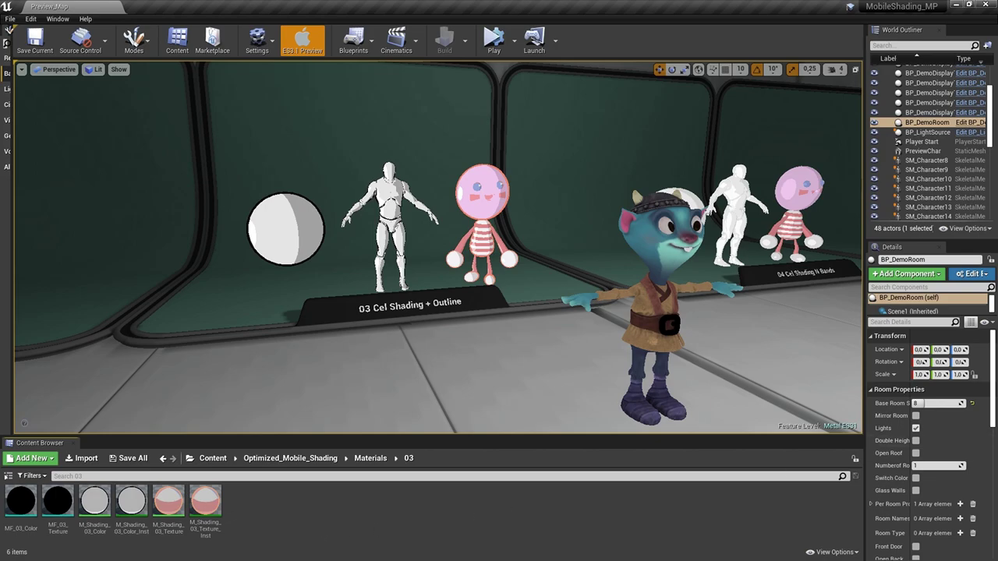
# - Bring the material editor back and place the MF_03_Texture function in the graph beside the material output node
pyautogui.moveTo(997, 421); pyautogui.dragTo(491, 62)
pyautogui.moveTo(57, 502); pyautogui.dragTo(519, 288)
pyautogui.moveTo(543, 261); pyautogui.dragTo(636, 260, button='right')
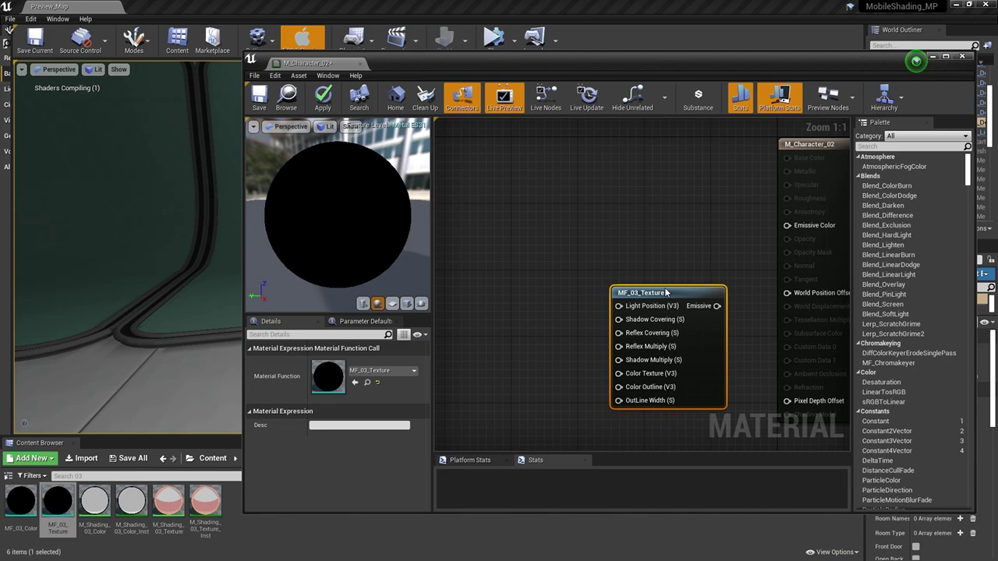
pyautogui.moveTo(676, 304); pyautogui.dragTo(614, 240)
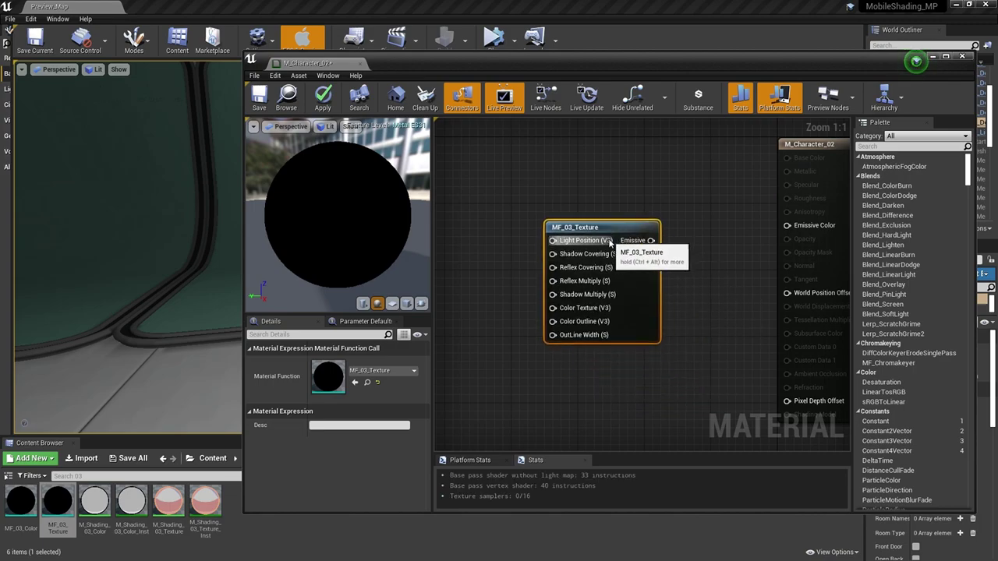
pyautogui.moveTo(610, 207); pyautogui.dragTo(625, 215, button='right')
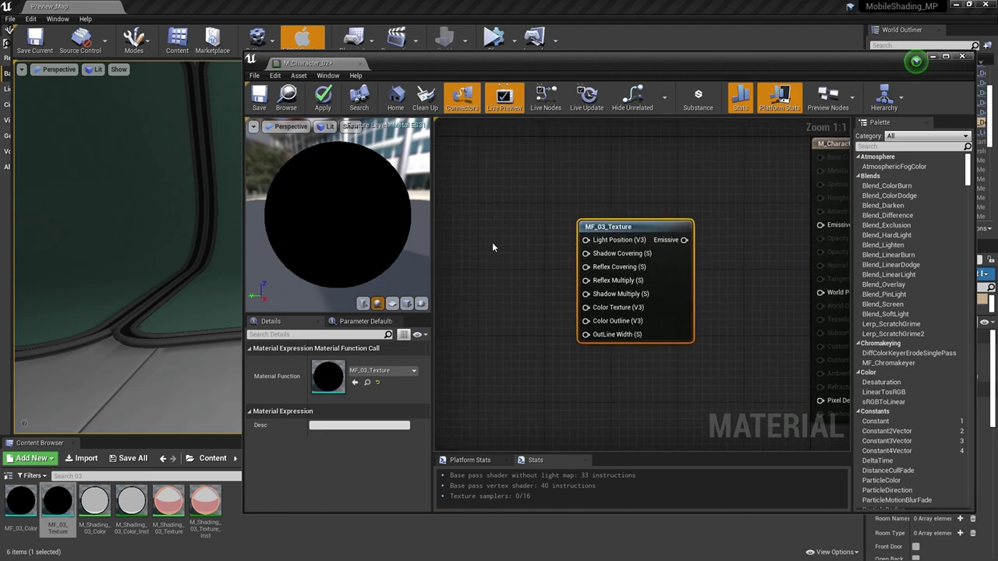
# - Add a vector parameter named Light Position and connect it to the Light Position input of MF_03_Texture
pyautogui.moveTo(491, 241); pyautogui.dragTo(502, 246, button='right')
pyautogui.write('vecto')
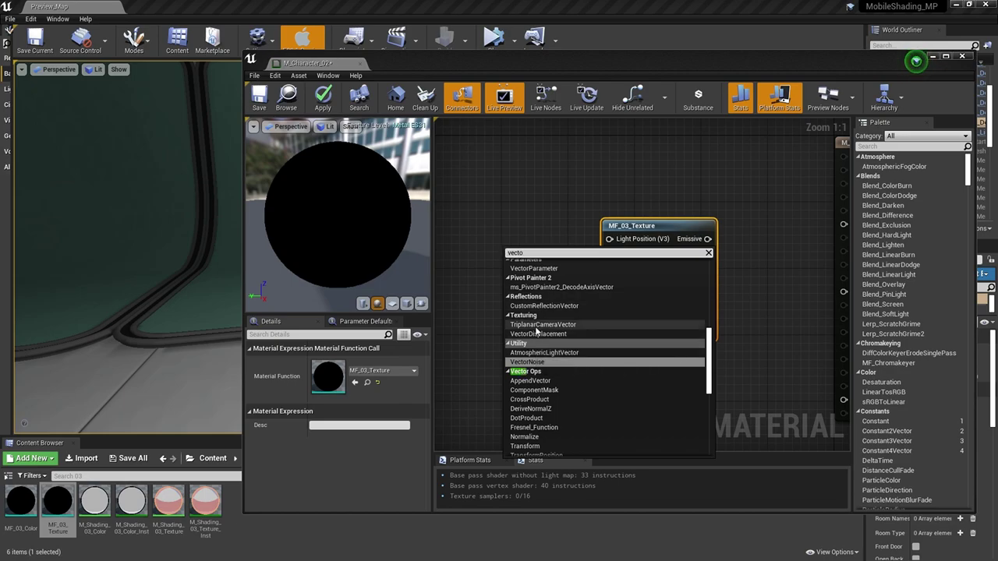
pyautogui.write('rp')
pyautogui.click(535, 273)
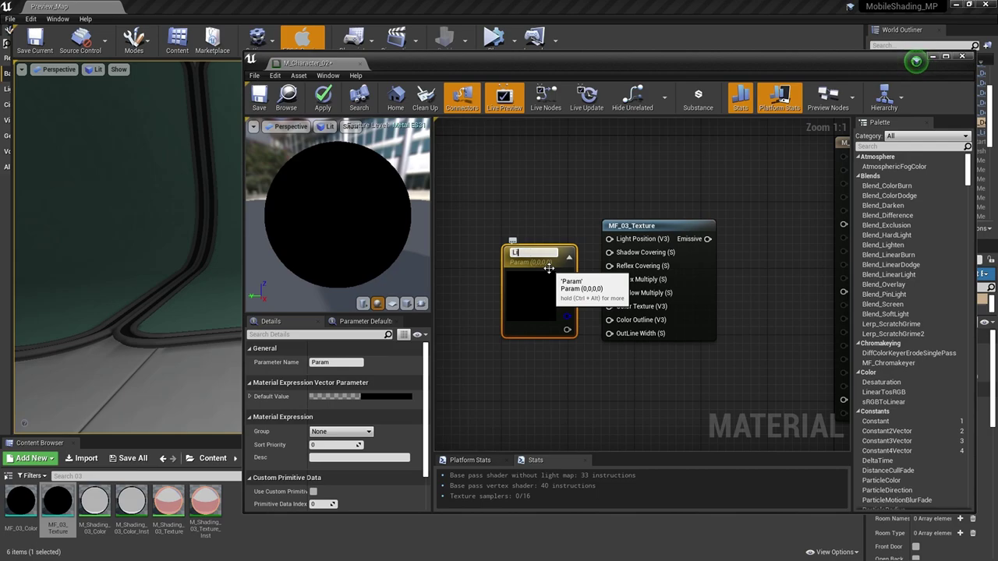
pyautogui.write('Light Position')
pyautogui.press('Return')
pyautogui.moveTo(567, 274); pyautogui.dragTo(610, 240)
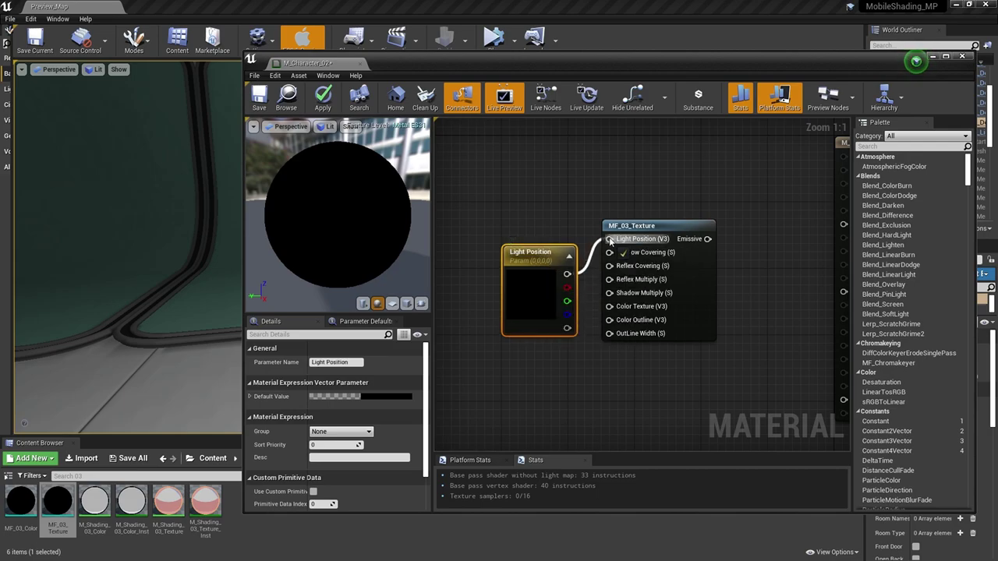
pyautogui.moveTo(537, 310); pyautogui.dragTo(503, 208)
# - Add a scalar parameter named Shadow Covering, connect it to the matching function input and place it under Light Position
pyautogui.rightClick(492, 285)
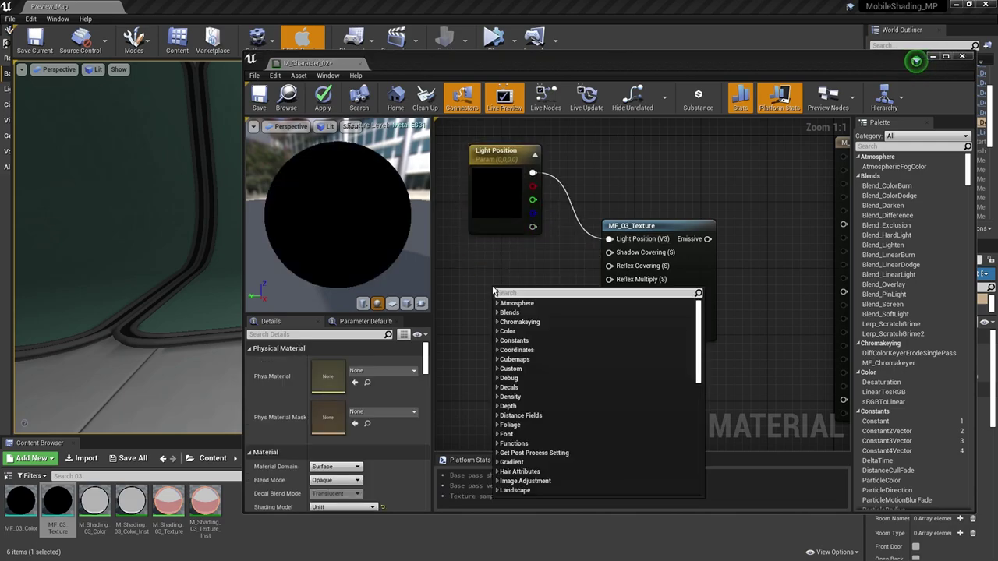
pyautogui.write('scalar')
pyautogui.press('Return')
pyautogui.write('Shadow Covering')
pyautogui.press('Return')
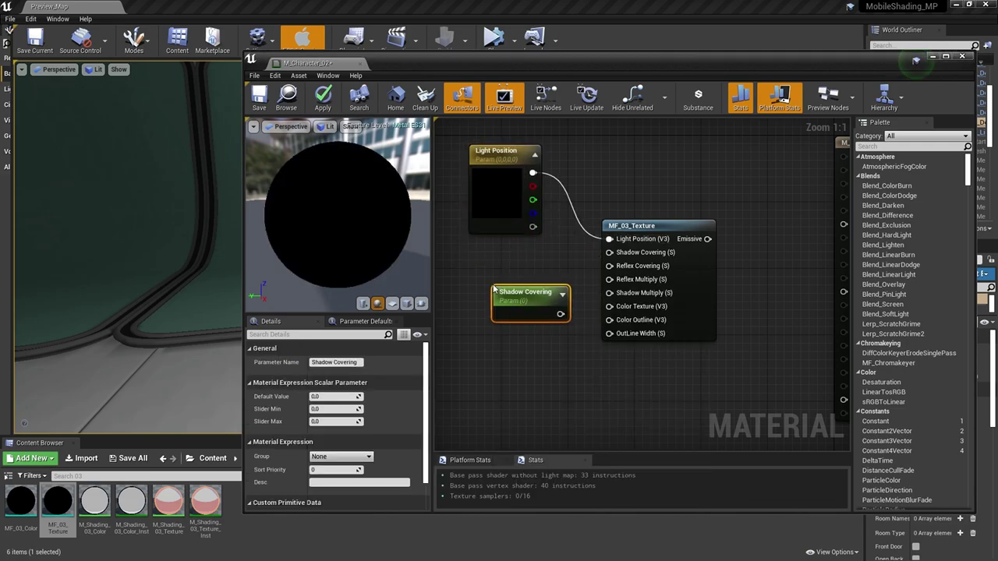
pyautogui.moveTo(559, 313); pyautogui.dragTo(608, 252)
pyautogui.moveTo(514, 292); pyautogui.dragTo(493, 243)
# - Add a scalar parameter named Reflex Covering, connect it to the Reflex Covering input and place it under Shadow Covering
pyautogui.click(481, 307)
pyautogui.write('Reflex Co')
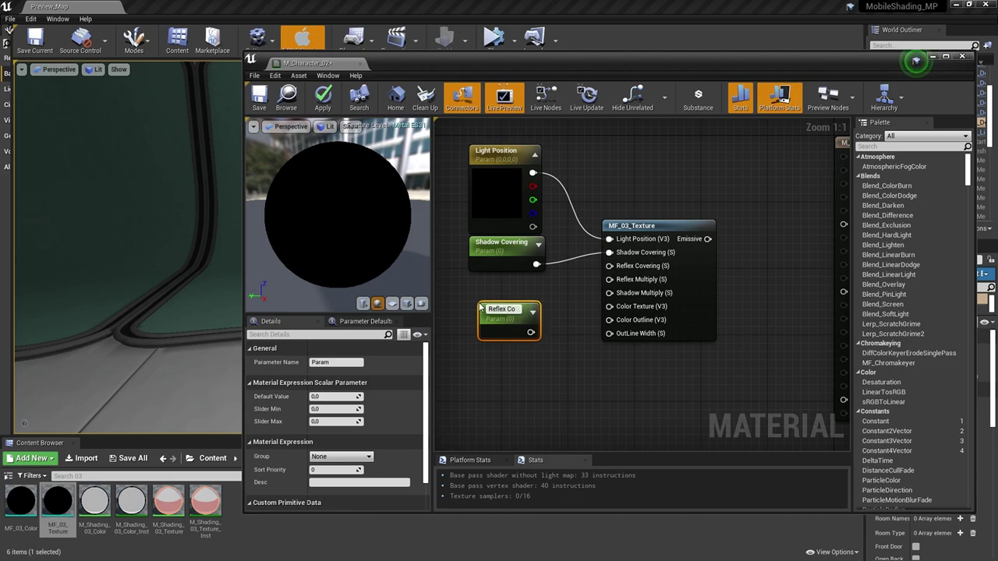
pyautogui.write('vering')
pyautogui.press('Return')
pyautogui.moveTo(531, 332); pyautogui.dragTo(608, 266)
pyautogui.moveTo(502, 310); pyautogui.dragTo(502, 283)
# - Add a scalar parameter named Reflex Mult and connect it to the function's Reflex Multiply input
pyautogui.click(481, 355)
pyautogui.write('Reflex')
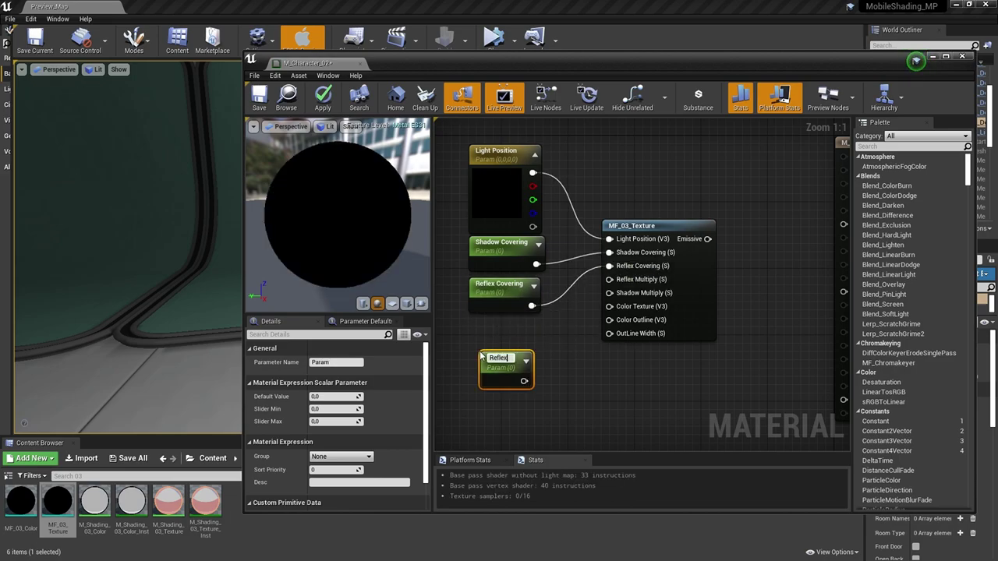
pyautogui.write(' Mult')
pyautogui.press('Return')
pyautogui.moveTo(524, 381); pyautogui.dragTo(608, 279)
pyautogui.moveTo(507, 360); pyautogui.dragTo(514, 320)
# - Add a scalar parameter named Shadow Mult and connect it to the function's Shadow Multiply input
pyautogui.click(499, 379)
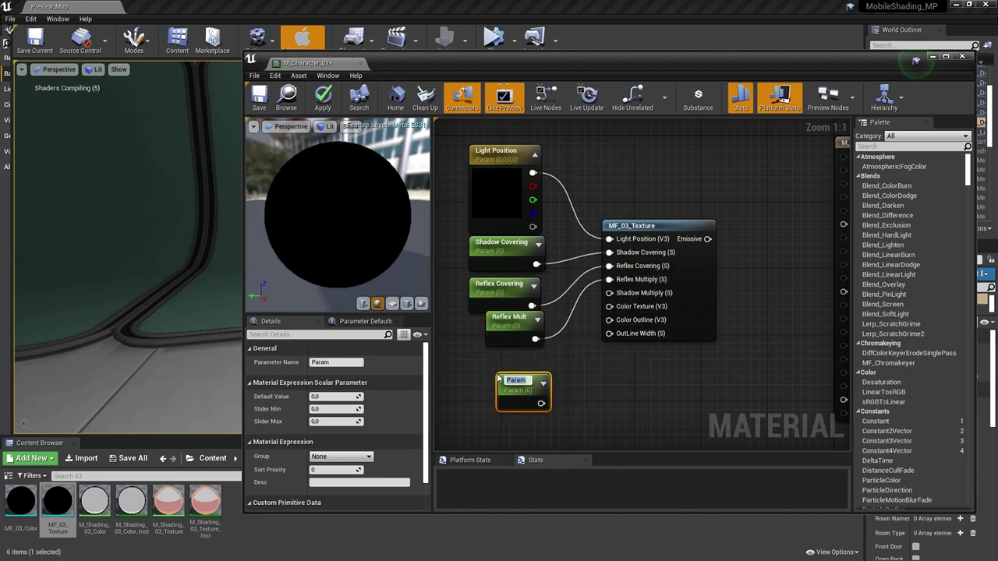
pyautogui.write('Shadow Mult')
pyautogui.press('Return')
pyautogui.moveTo(541, 403); pyautogui.dragTo(609, 293)
pyautogui.moveTo(515, 382); pyautogui.dragTo(499, 360)
# - Add the Ch19_1001_Diffuse texture from the Content folder as a texture sample and connect its RGB output to Color Texture
pyautogui.moveTo(528, 395); pyautogui.dragTo(538, 356, button='right')
pyautogui.click(212, 459)
pyautogui.moveTo(58, 502); pyautogui.dragTo(639, 331)
pyautogui.moveTo(700, 340); pyautogui.dragTo(540, 381)
pyautogui.moveTo(540, 381); pyautogui.dragTo(524, 365, button='right')
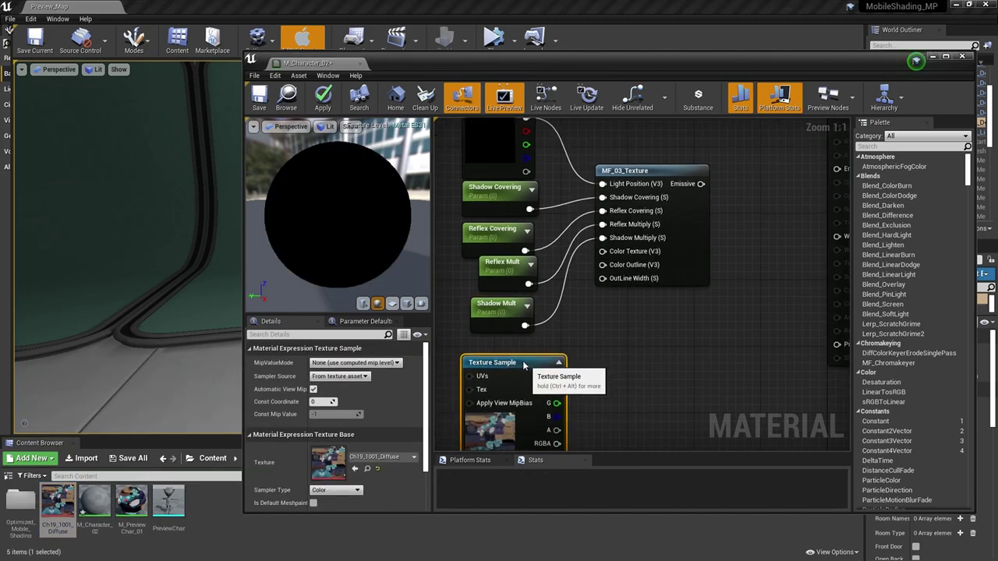
pyautogui.moveTo(524, 365); pyautogui.dragTo(509, 364)
pyautogui.moveTo(509, 365); pyautogui.dragTo(534, 327, button='right')
pyautogui.moveTo(575, 338); pyautogui.dragTo(630, 215)
# - Add a vector parameter named Color Outline below the texture sample and connect it to the Color Outline input
pyautogui.moveTo(615, 325); pyautogui.dragTo(633, 241, button='right')
pyautogui.press('v')
pyautogui.click(516, 382)
pyautogui.write('Colo')
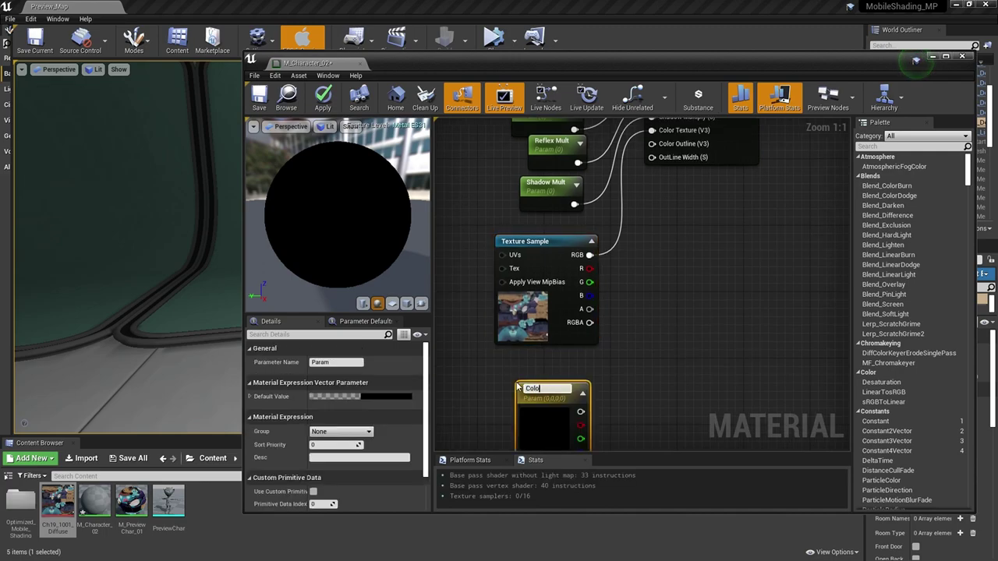
pyautogui.press('Return')
pyautogui.moveTo(538, 397); pyautogui.dragTo(643, 228)
pyautogui.scroll(-3, 614, 378)
pyautogui.scroll(3, 644, 233)
# - Add a scalar parameter named Outline Width below Color Outline and connect it to the function's OutLine Width input
pyautogui.moveTo(600, 359); pyautogui.dragTo(623, 184, button='right')
pyautogui.press('s')
pyautogui.click(551, 372)
pyautogui.write('Outline Width')
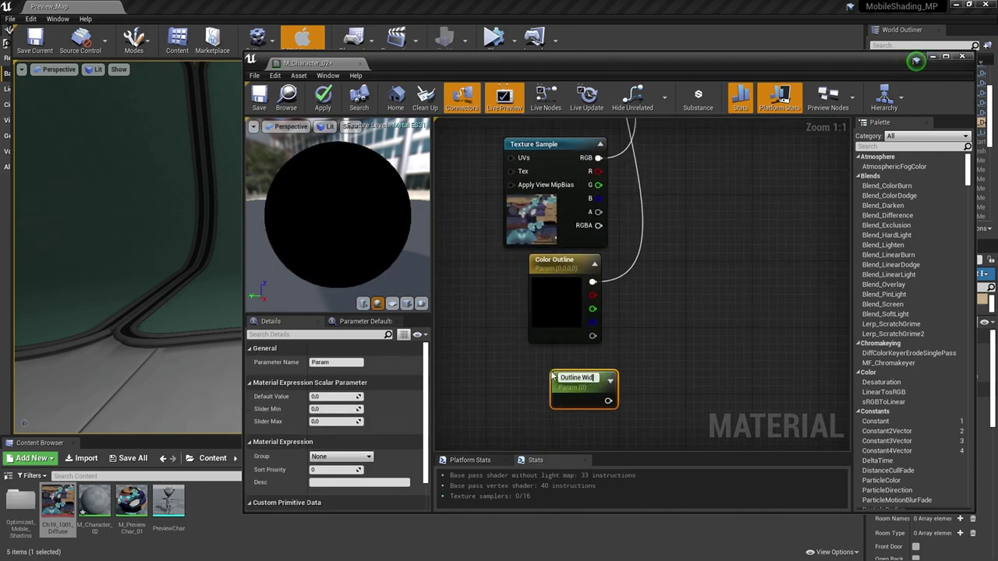
pyautogui.press('Return')
pyautogui.scroll(-3, 592, 340)
pyautogui.moveTo(581, 397); pyautogui.dragTo(617, 168)
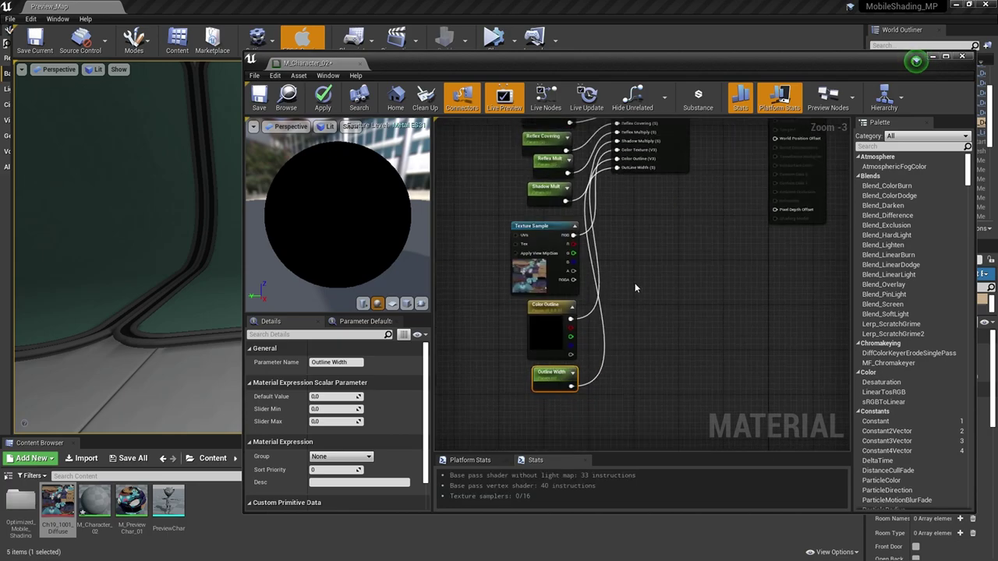
pyautogui.moveTo(634, 285); pyautogui.dragTo(599, 370, button='right')
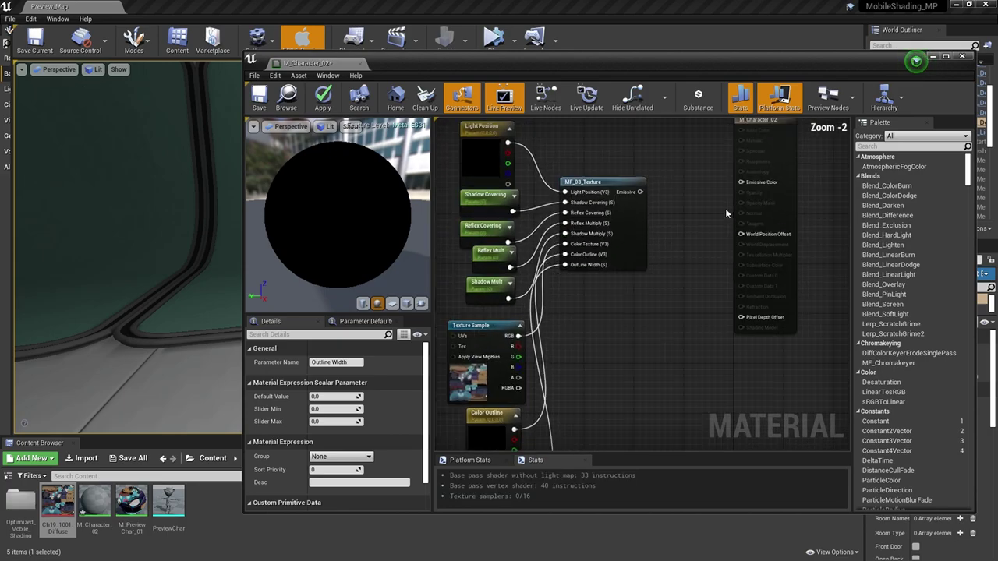
# - Connect the MF_03_Texture function's Emissive output to the material's Emissive Color input and save the material
pyautogui.scroll(1, 725, 208)
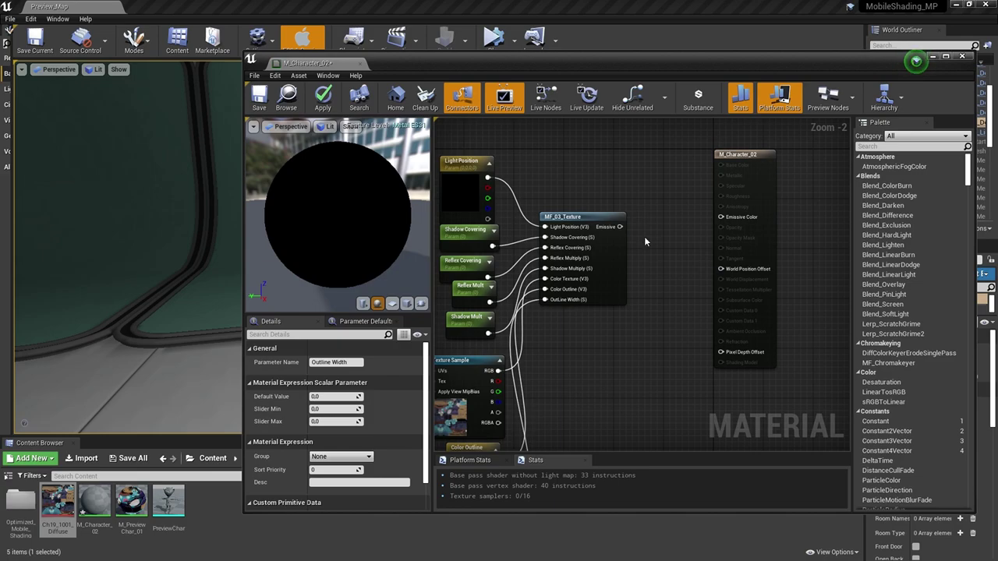
pyautogui.moveTo(620, 226); pyautogui.dragTo(702, 215)
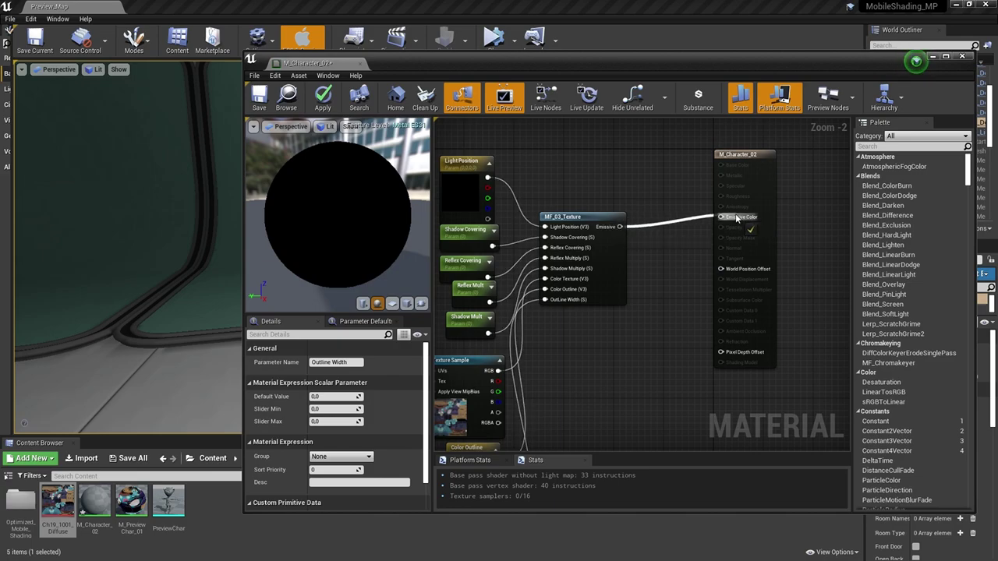
pyautogui.moveTo(727, 220); pyautogui.dragTo(727, 221)
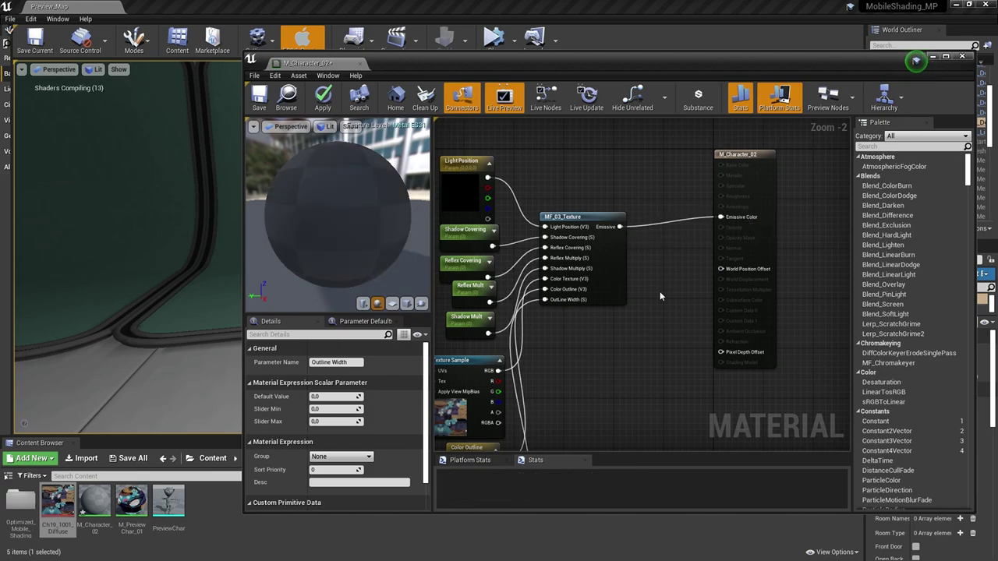
pyautogui.scroll(-3, 660, 291)
pyautogui.scroll(1, 692, 272)
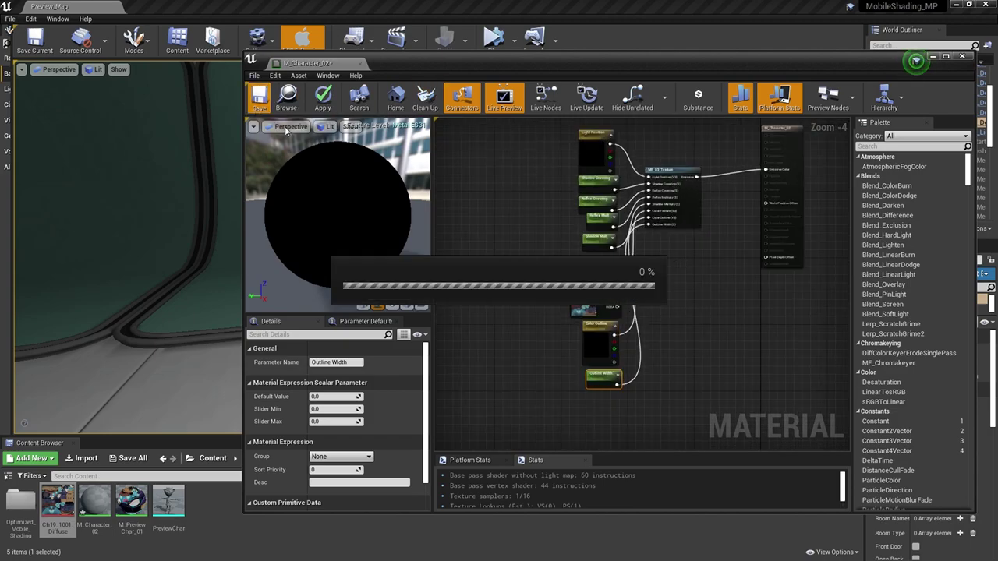
# - Dock the M_Character_02 material editor beside the Preview_Map tab and return to the level view of the character
pyautogui.moveTo(302, 64); pyautogui.dragTo(162, 8)
pyautogui.click(75, 5)
pyautogui.moveTo(467, 275); pyautogui.dragTo(476, 274, button='right')
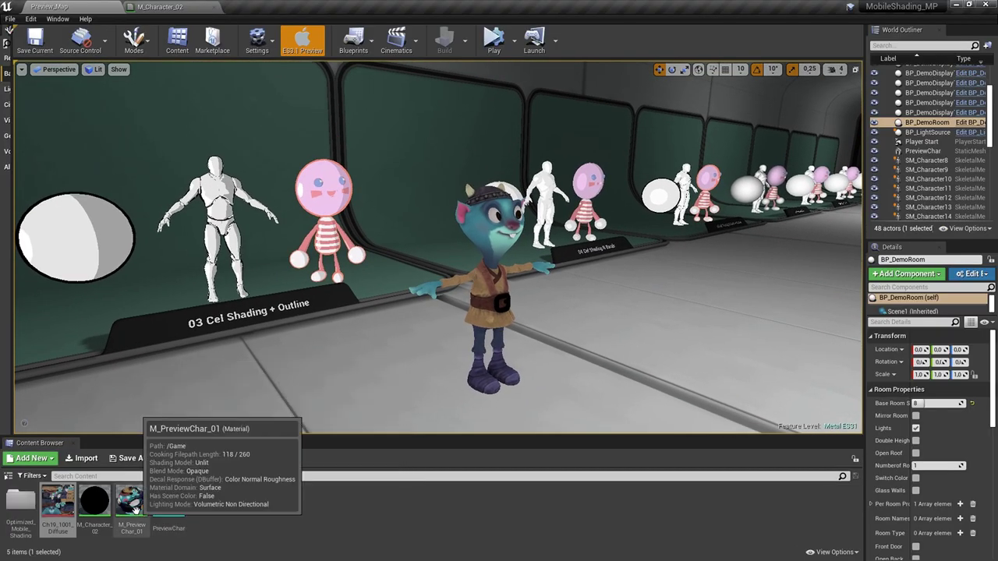
# - Create a material instance named M_Character_02_Inst from the M_Character_02 material
pyautogui.rightClick(99, 511)
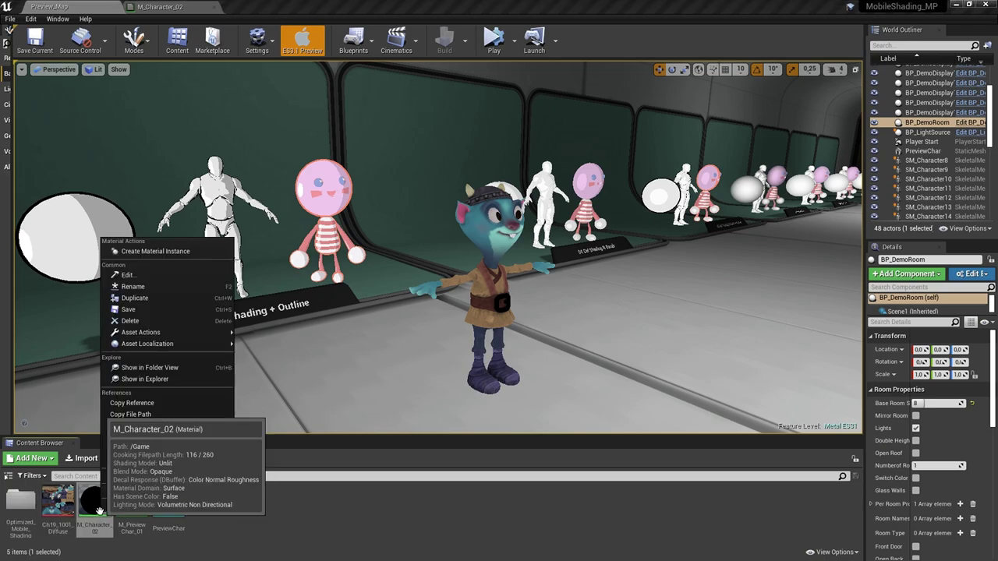
pyautogui.click(149, 251)
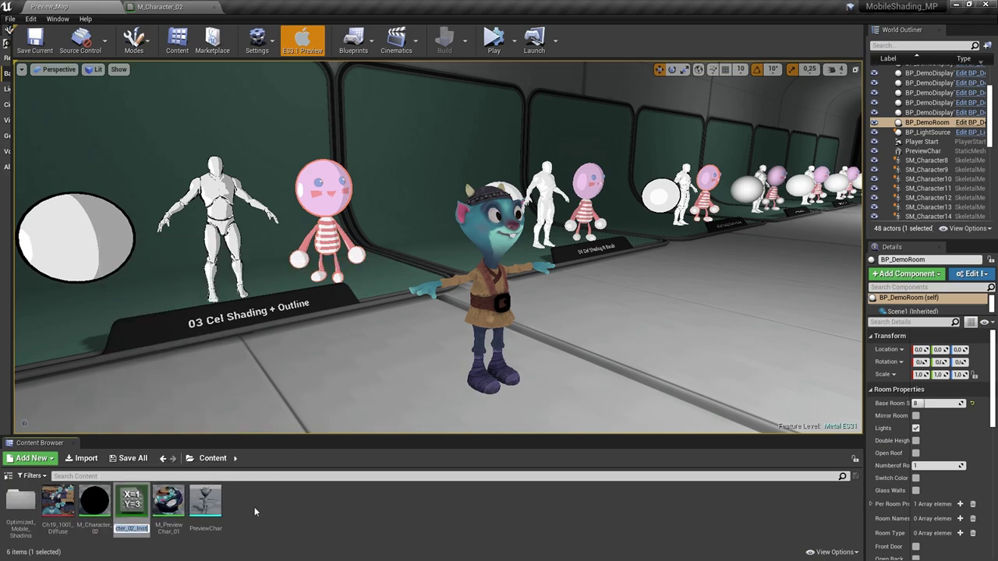
pyautogui.press('Return')
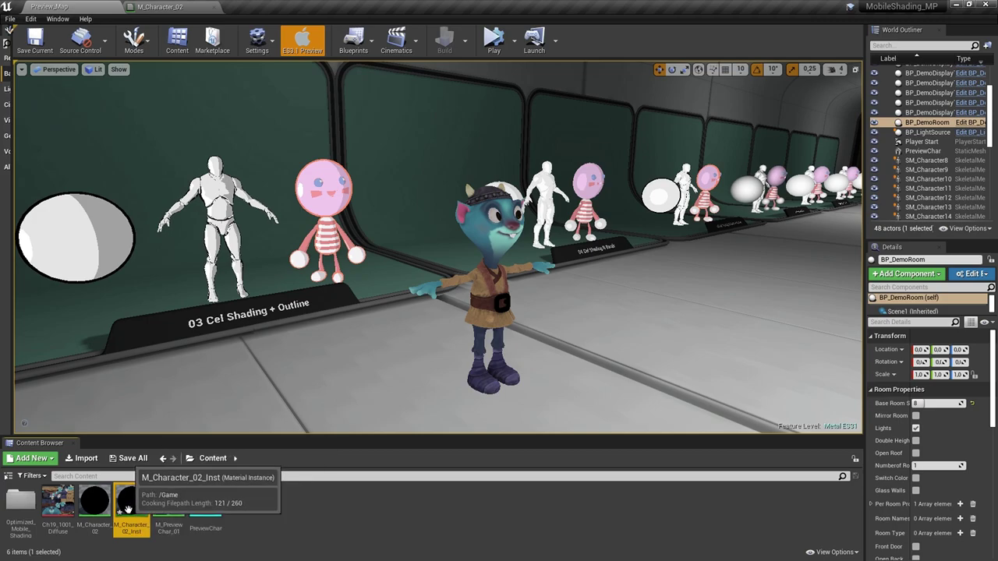
# - Apply M_Character_02_Inst to the preview character in the level
pyautogui.moveTo(130, 516); pyautogui.dragTo(490, 291)
pyautogui.moveTo(391, 330)
pyautogui.mouseDown(button='right')
pyautogui.moveTo(374, 331)
pyautogui.moveTo(406, 330)
pyautogui.mouseUp(button='right')
pyautogui.moveTo(365, 365); pyautogui.dragTo(361, 365, button='right')
# - Open M_Character_02_Inst for editing in a floating window placed beside the preview character
pyautogui.doubleClick(125, 505)
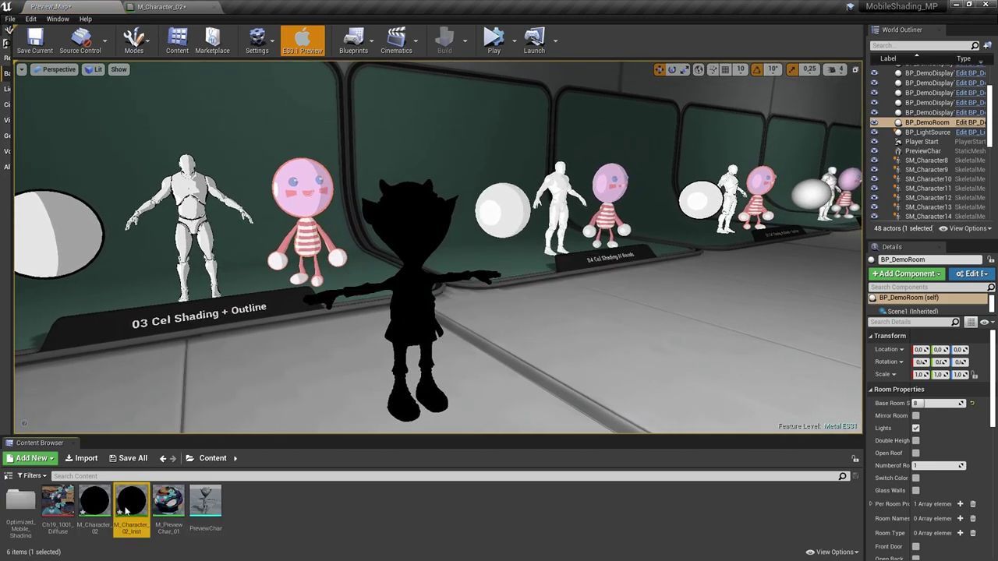
pyautogui.moveTo(272, 7); pyautogui.dragTo(427, 134)
pyautogui.moveTo(565, 119); pyautogui.dragTo(768, 146)
pyautogui.press('d')
pyautogui.scroll(-4, 864, 336)
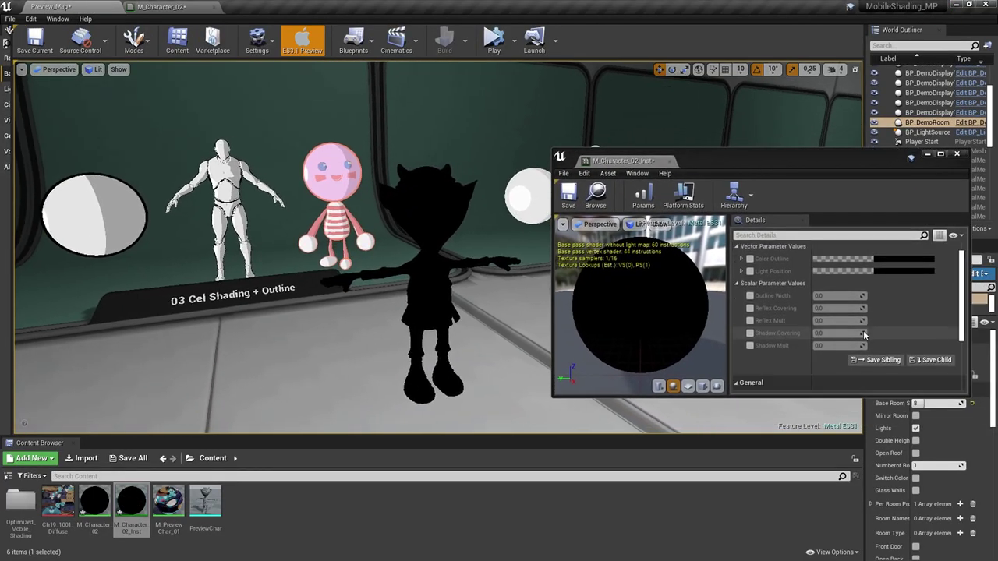
pyautogui.scroll(4, 818, 331)
# - Enable the overrides for the instance's vector parameters Color Outline and Light Position and all five scalar parameters
pyautogui.click(749, 275)
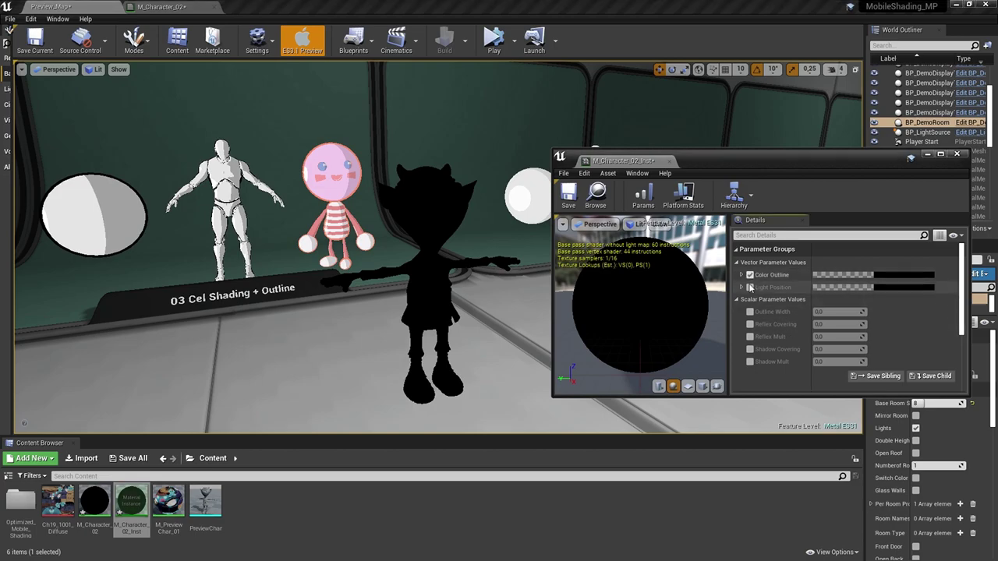
pyautogui.click(750, 312)
pyautogui.click(751, 325)
pyautogui.click(751, 337)
pyautogui.click(750, 350)
pyautogui.click(750, 362)
# - Set Outline Width to about 1.2, Reflex Covering 0.25, Reflex Mult 0.71, Shadow Covering 0.57 and Shadow Mult 0.89, with the window enlarged
pyautogui.moveTo(770, 398); pyautogui.dragTo(770, 519)
pyautogui.moveTo(786, 161); pyautogui.dragTo(783, 139)
pyautogui.moveTo(819, 303); pyautogui.dragTo(863, 316)
pyautogui.moveTo(824, 328); pyautogui.dragTo(855, 336)
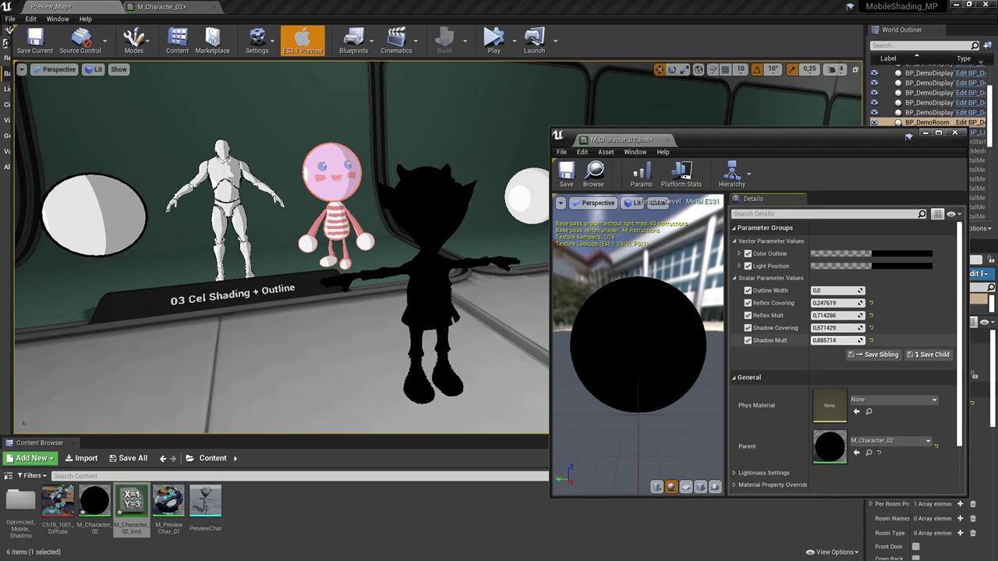
pyautogui.moveTo(826, 290); pyautogui.dragTo(849, 290)
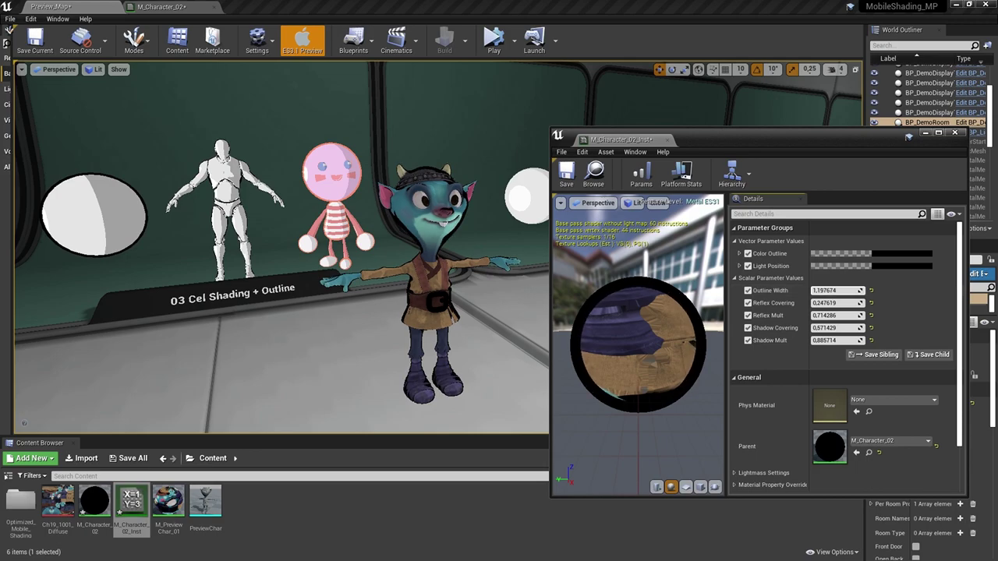
# - Set the instance's Color Outline to a bright sky blue and fine-tune Outline Width to about 1.1 along with the reflex values
pyautogui.click(839, 254)
pyautogui.moveTo(673, 344); pyautogui.dragTo(648, 306)
pyautogui.moveTo(766, 302); pyautogui.dragTo(766, 288)
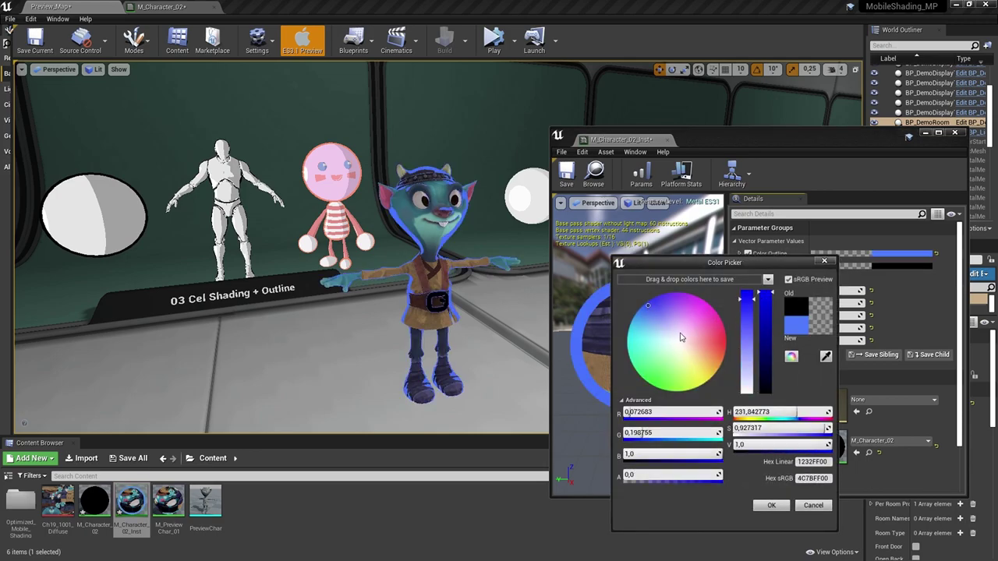
pyautogui.moveTo(679, 336); pyautogui.dragTo(631, 326)
pyautogui.click(769, 505)
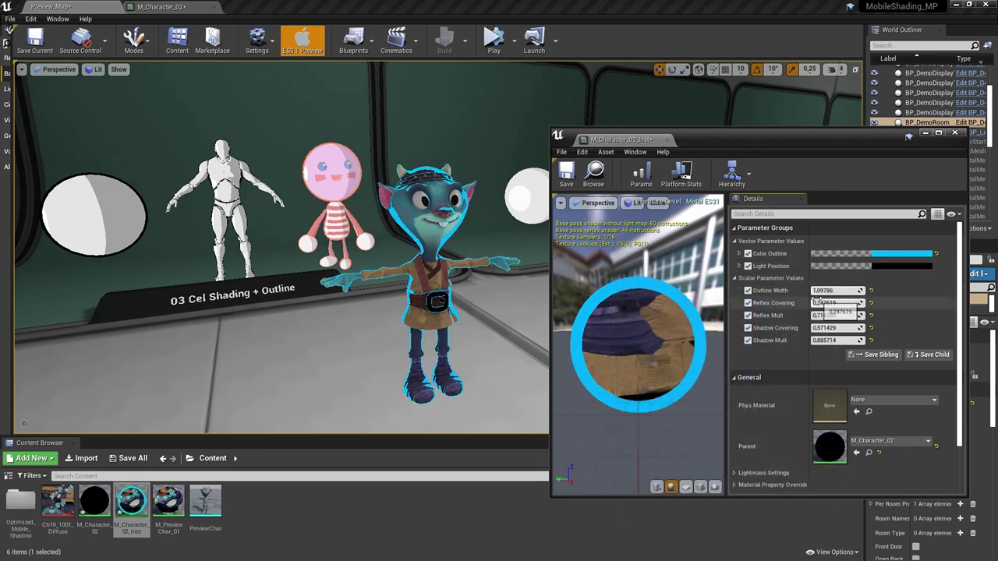
pyautogui.moveTo(825, 303)
pyautogui.mouseDown()
pyautogui.moveTo(855, 303)
pyautogui.moveTo(823, 303)
pyautogui.moveTo(835, 316)
pyautogui.mouseUp()
pyautogui.moveTo(835, 303)
pyautogui.mouseDown()
pyautogui.moveTo(845, 328)
pyautogui.moveTo(814, 340)
pyautogui.mouseUp()
# - Move the PreviewChar actor in front of the 08 Anime/Cartoon Shading 2 display and turn it to face the view
pyautogui.moveTo(468, 257); pyautogui.dragTo(405, 259, button='right')
pyautogui.moveTo(382, 329)
pyautogui.mouseDown(button='right')
pyautogui.moveTo(320, 327)
pyautogui.moveTo(406, 328)
pyautogui.moveTo(382, 329)
pyautogui.mouseUp(button='right')
pyautogui.click(382, 329)
pyautogui.press('e')
pyautogui.moveTo(363, 409); pyautogui.dragTo(342, 435, button='right')
pyautogui.moveTo(378, 369); pyautogui.dragTo(288, 369)
pyautogui.moveTo(378, 396); pyautogui.dragTo(438, 323)
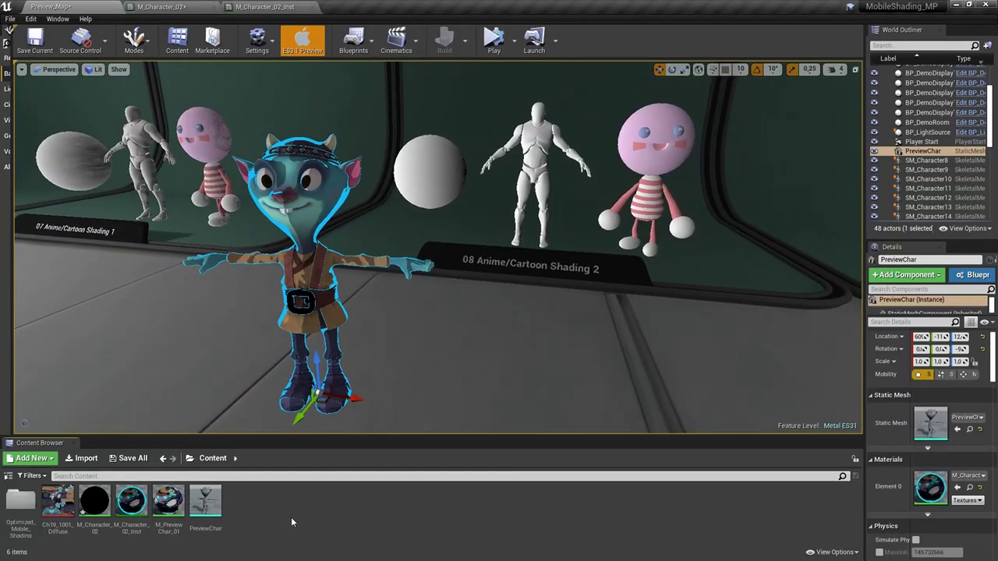
# - Create a new material named M_Character_03 in the Content folder and open it for editing
pyautogui.rightClick(291, 517)
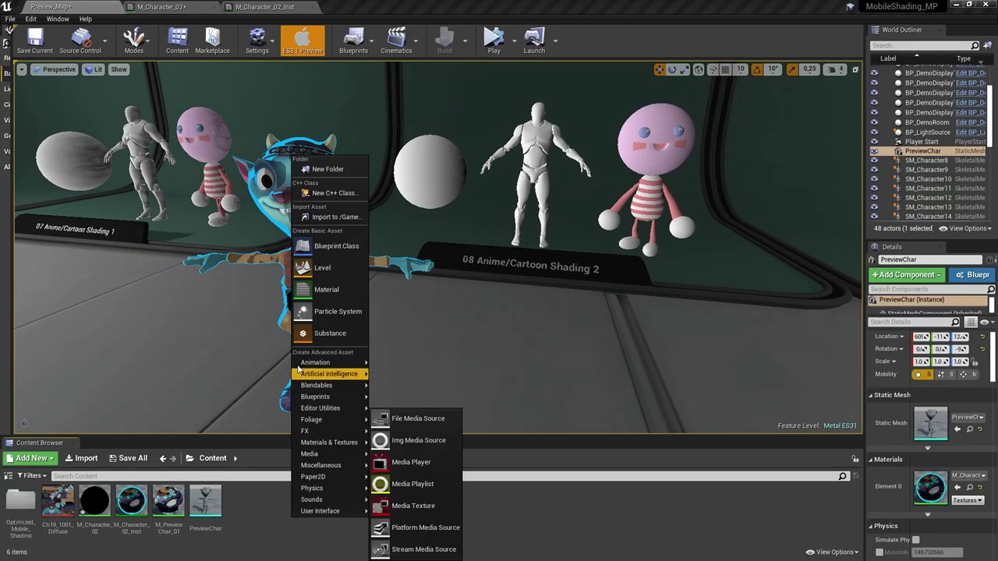
pyautogui.click(310, 291)
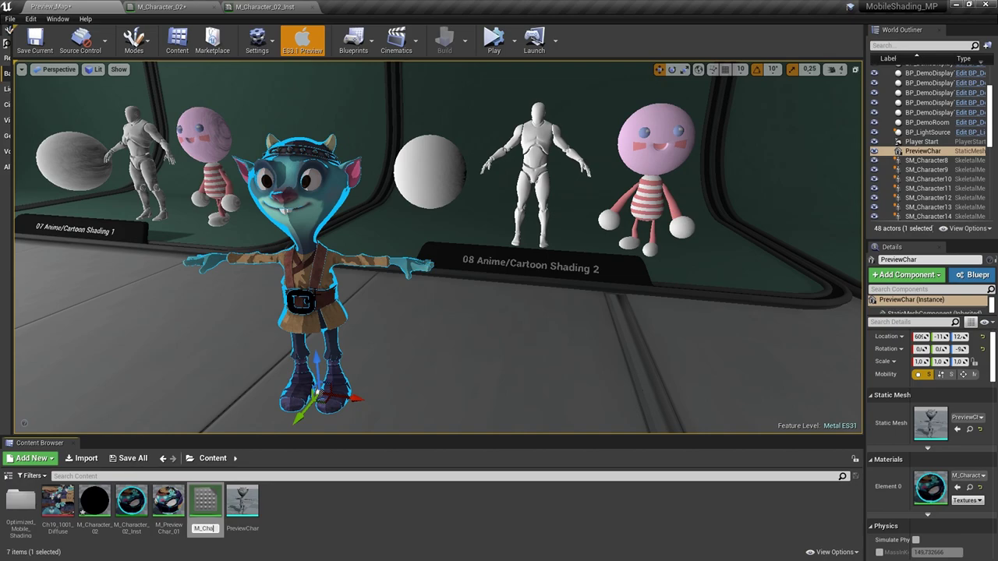
pyautogui.write('M_Character_03')
pyautogui.press('Return')
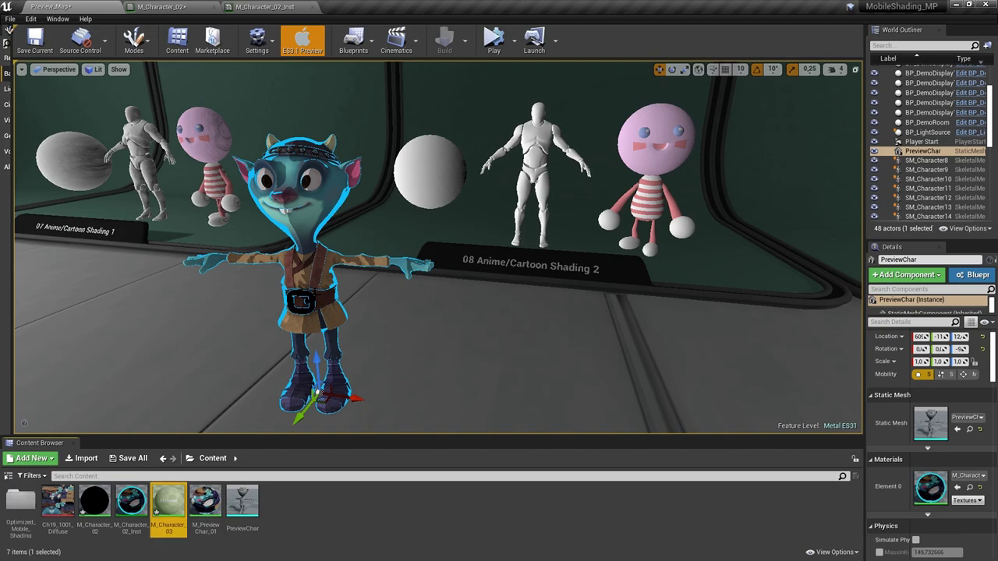
pyautogui.press('Return')
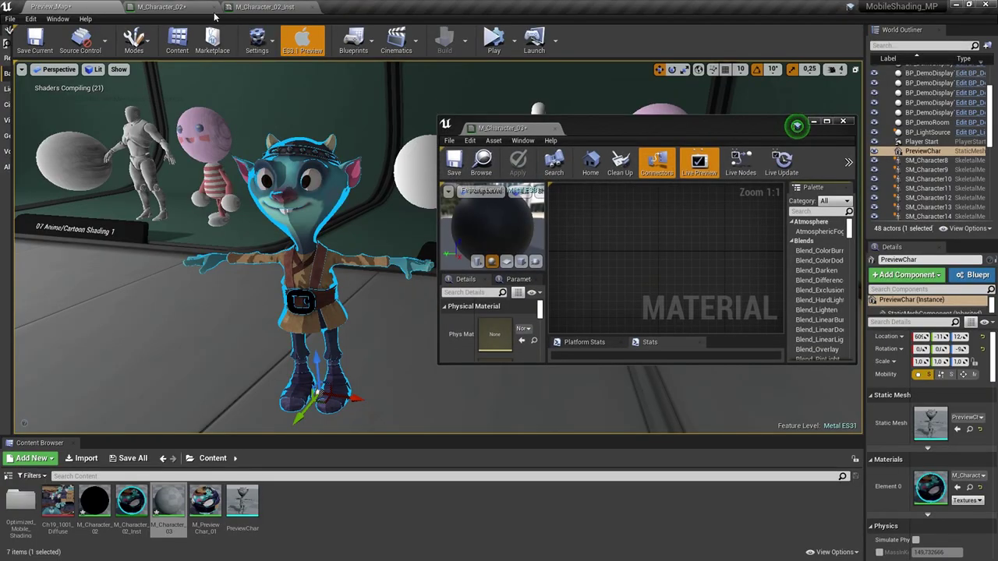
# - Close the M_Character_02 material and instance editors, then enlarge the M_Character_03 editor window and place it beside the character
pyautogui.click(214, 8)
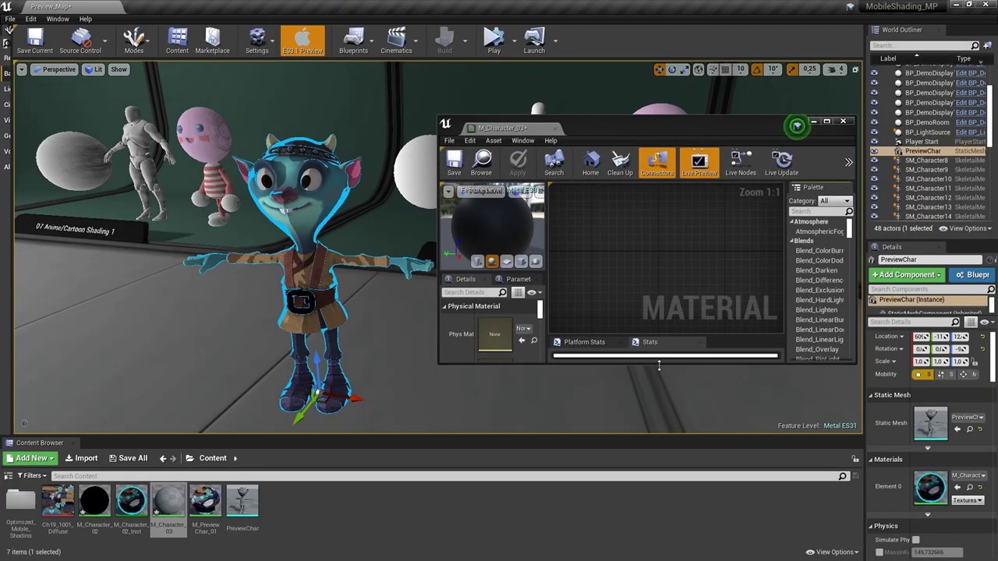
pyautogui.moveTo(659, 365); pyautogui.dragTo(628, 531)
pyautogui.moveTo(438, 321); pyautogui.dragTo(273, 311)
pyautogui.moveTo(535, 130); pyautogui.dragTo(617, 128)
pyautogui.moveTo(288, 234); pyautogui.dragTo(339, 244, button='right')
pyautogui.press('s')
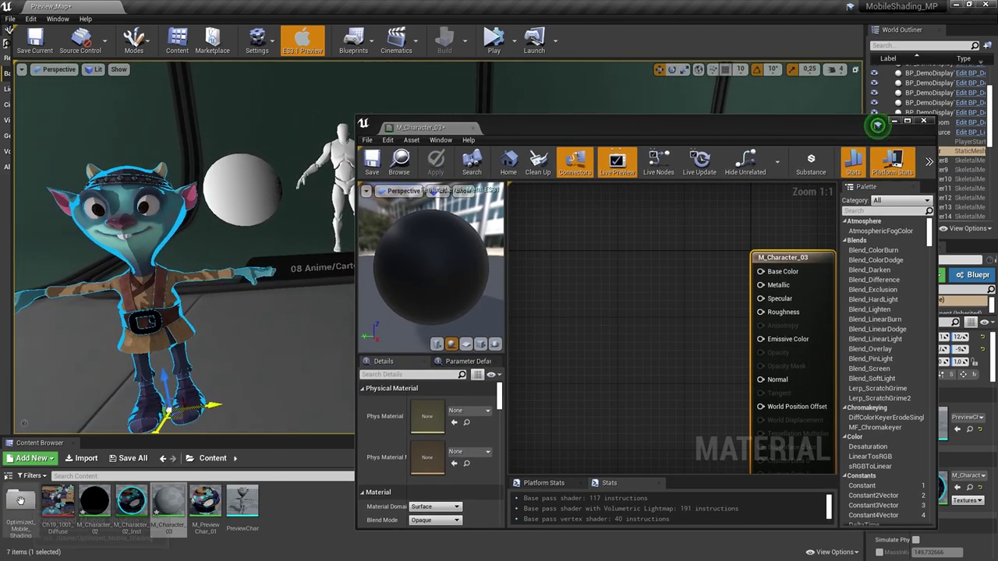
# - Add the MF_08_Color function from the Optimized_Mobile_Shading materials folder 08 to the M_Character_03 graph
pyautogui.doubleClick(20, 500)
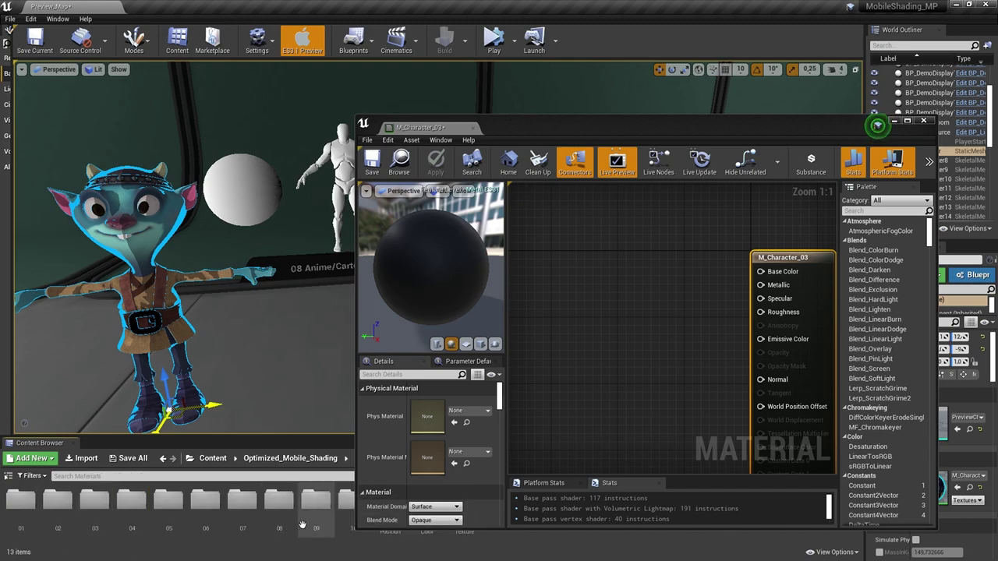
pyautogui.doubleClick(279, 501)
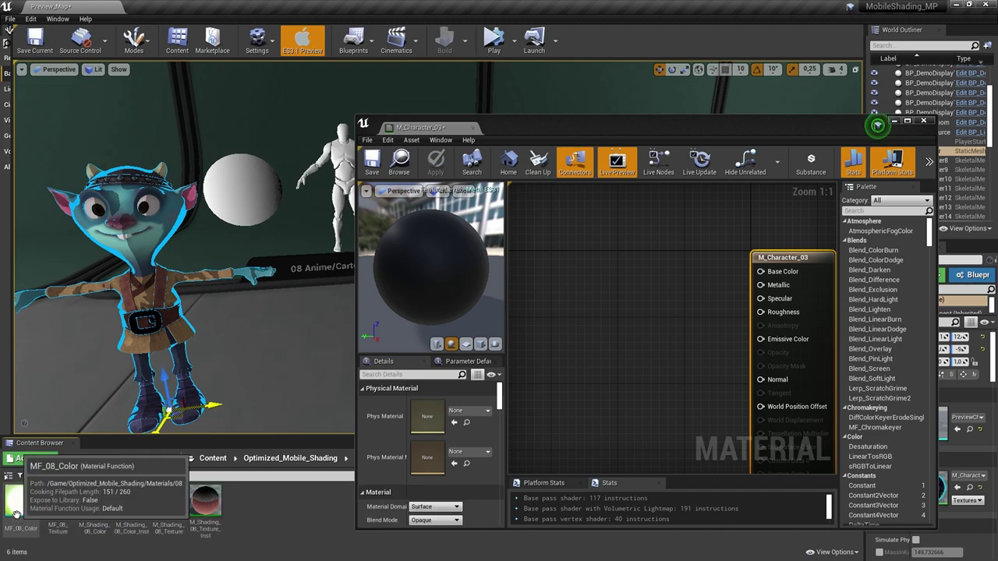
pyautogui.moveTo(23, 505); pyautogui.dragTo(602, 340)
pyautogui.moveTo(583, 303); pyautogui.dragTo(616, 237, button='right')
pyautogui.moveTo(679, 272); pyautogui.dragTo(603, 272)
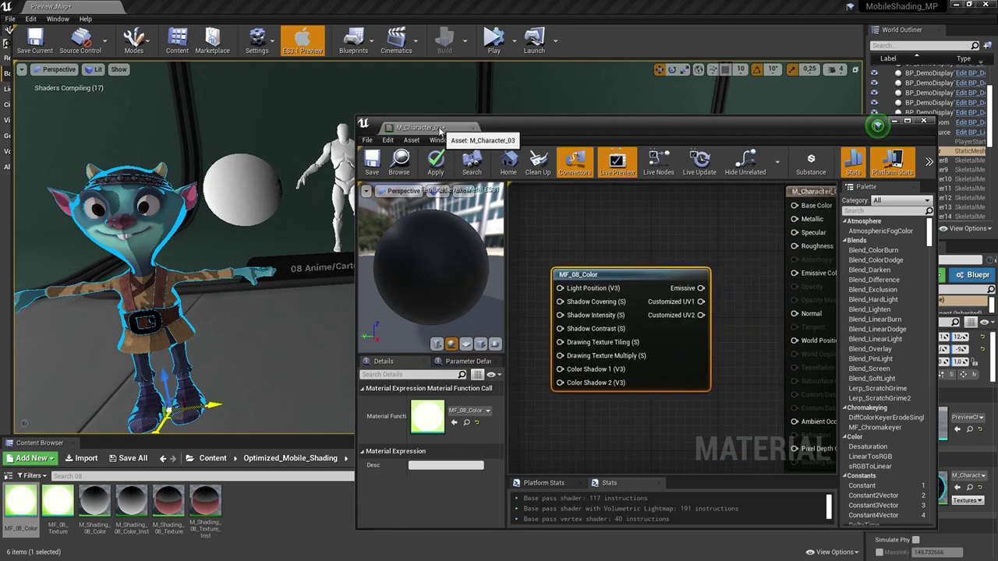
# - Dock the M_Character_03 material editor beside the Preview_Map tab and widen its graph area
pyautogui.moveTo(424, 127); pyautogui.dragTo(265, 7)
pyautogui.moveTo(453, 138); pyautogui.dragTo(576, 203, button='right')
pyautogui.moveTo(257, 209); pyautogui.dragTo(228, 207)
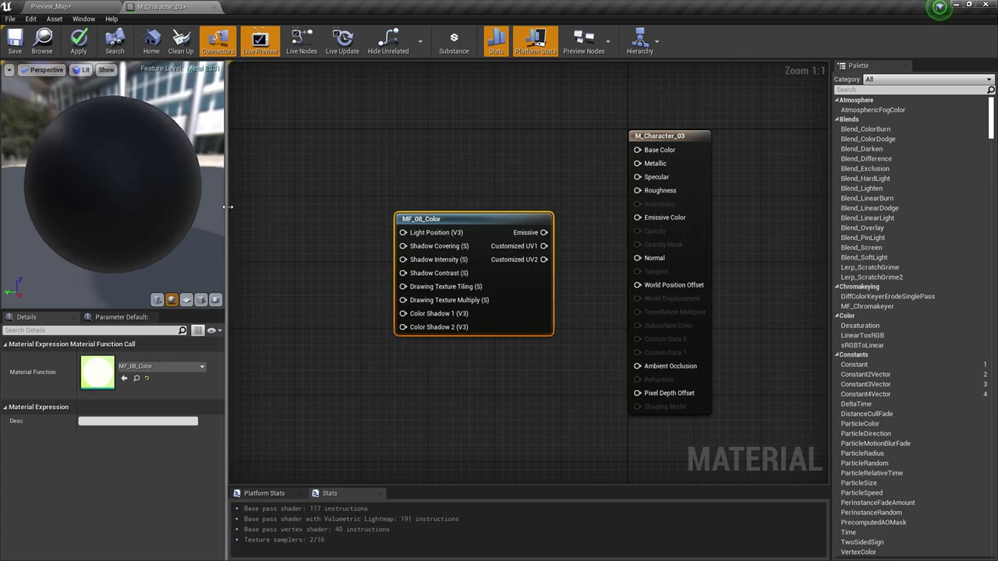
# - Set the shading model of M_Character_03 to Unlit
pyautogui.moveTo(653, 211); pyautogui.dragTo(649, 215)
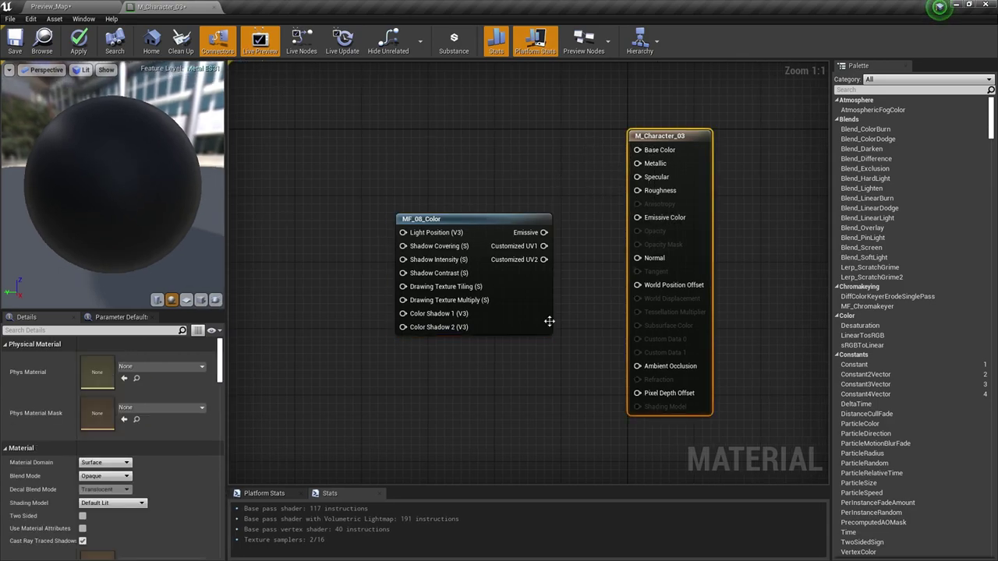
pyautogui.click(107, 503)
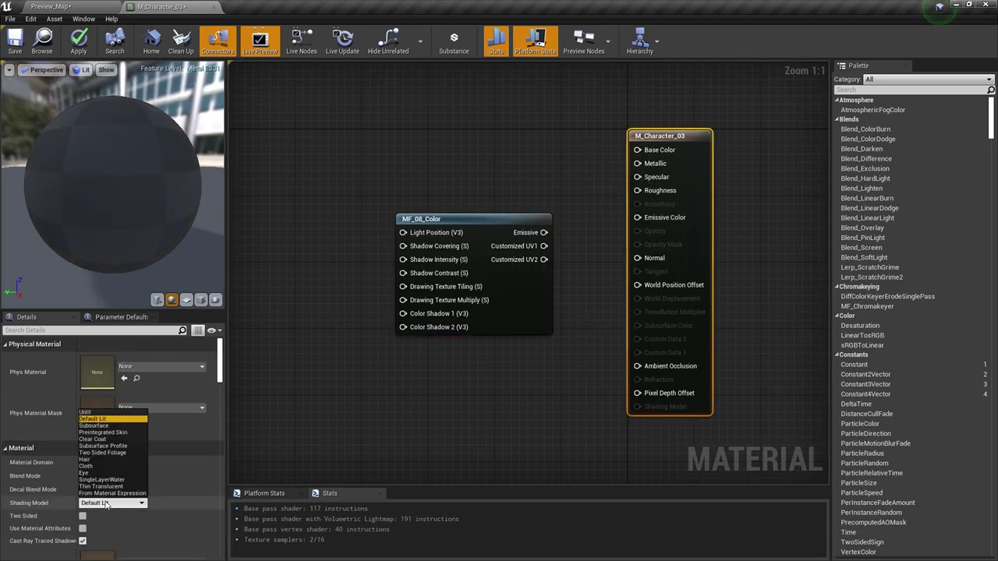
pyautogui.click(86, 412)
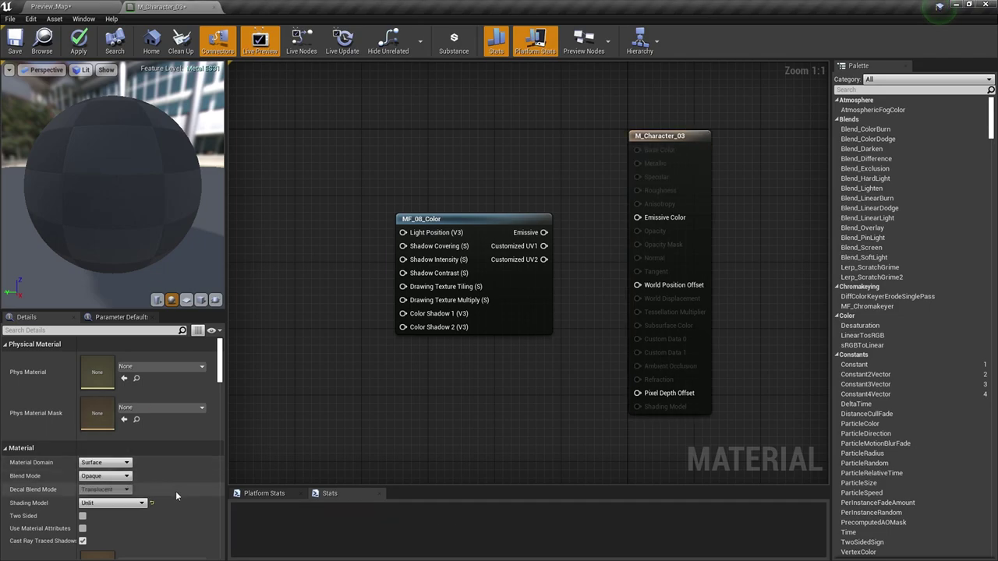
# - Find the Num Customized UVs property of M_Character_03, set it to 3, and clear the details search filter
pyautogui.click(113, 330)
pyautogui.write('cus')
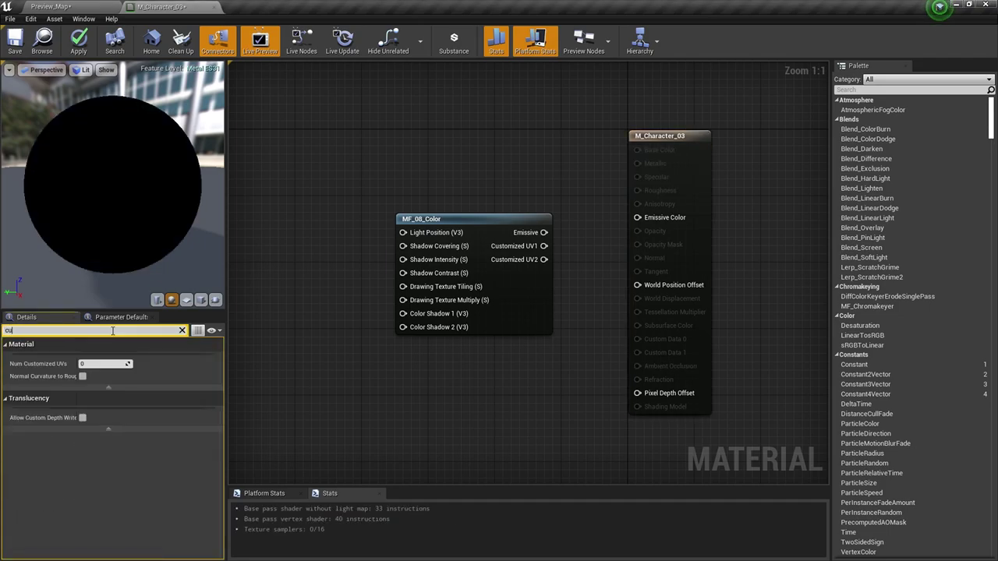
pyautogui.click(110, 364)
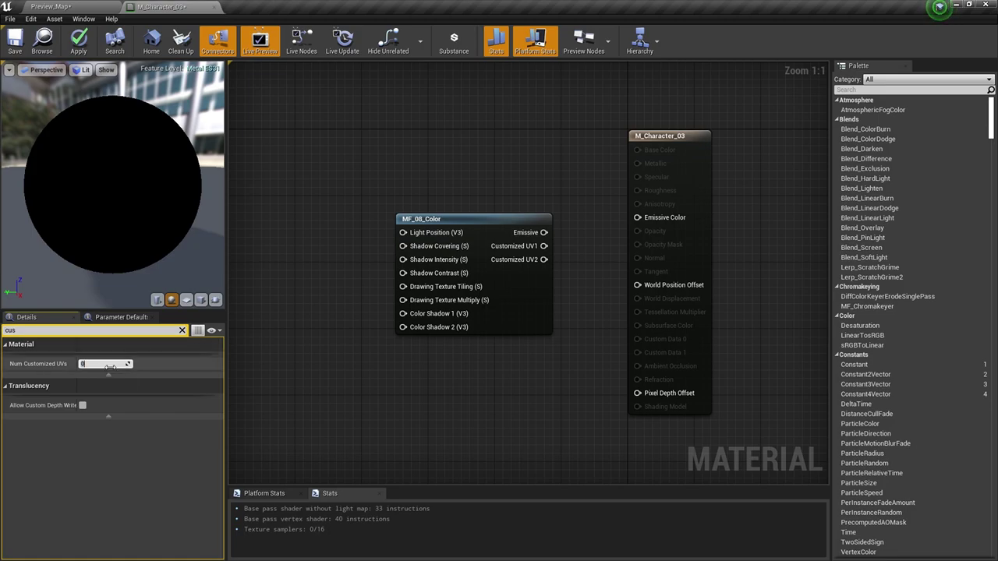
pyautogui.write('3')
pyautogui.press('Return')
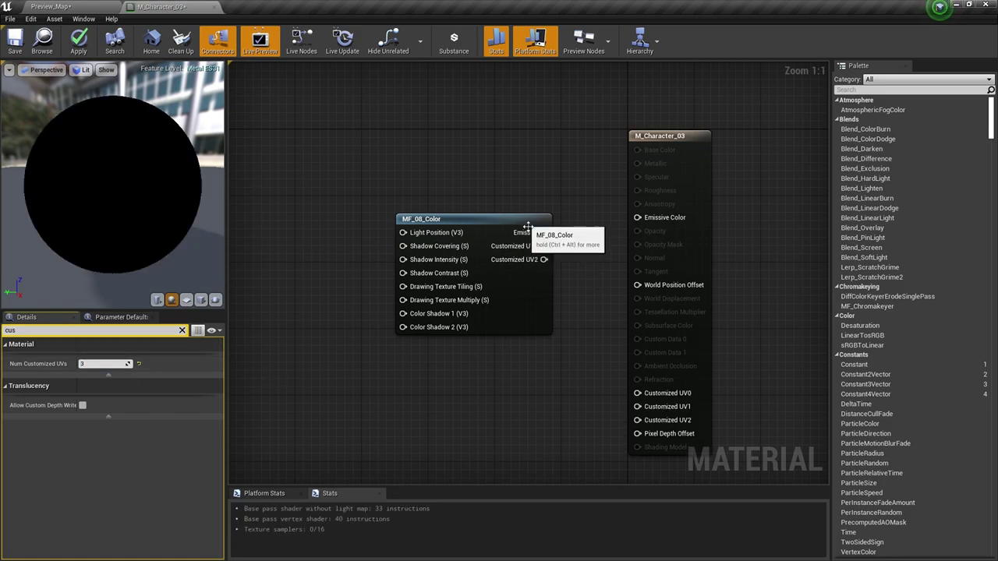
pyautogui.moveTo(544, 246); pyautogui.dragTo(612, 403)
pyautogui.click(470, 375)
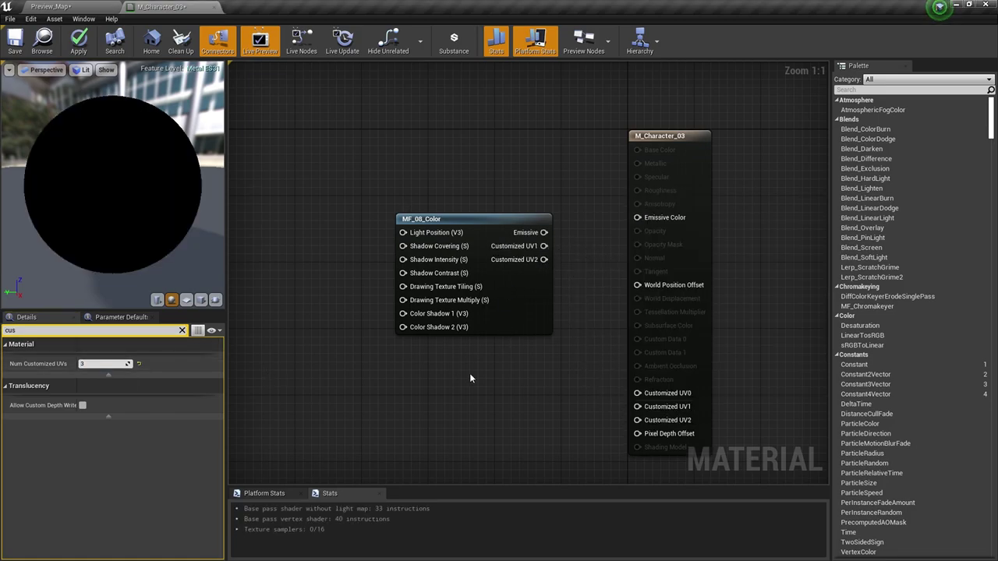
pyautogui.moveTo(470, 378); pyautogui.dragTo(483, 341, button='right')
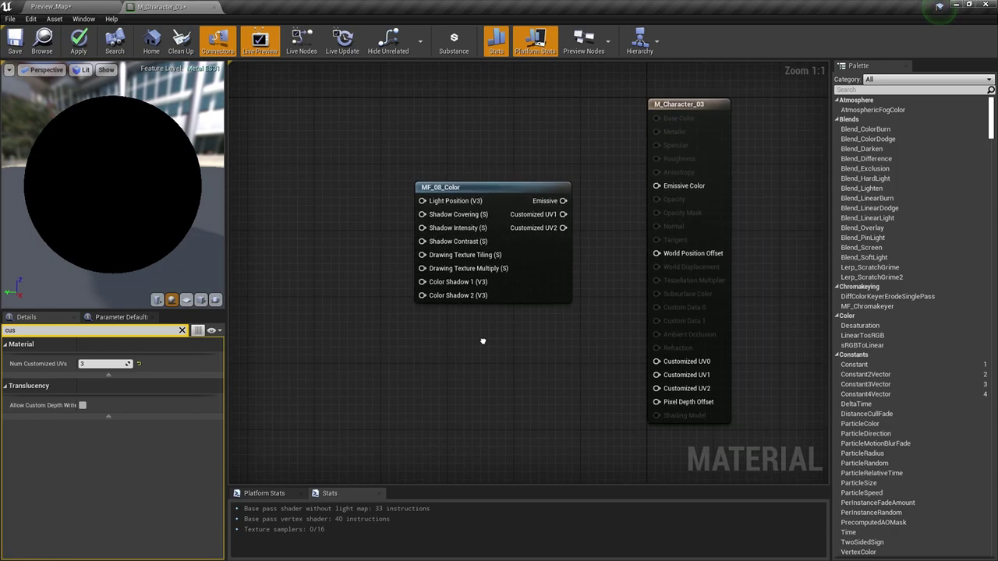
pyautogui.click(181, 330)
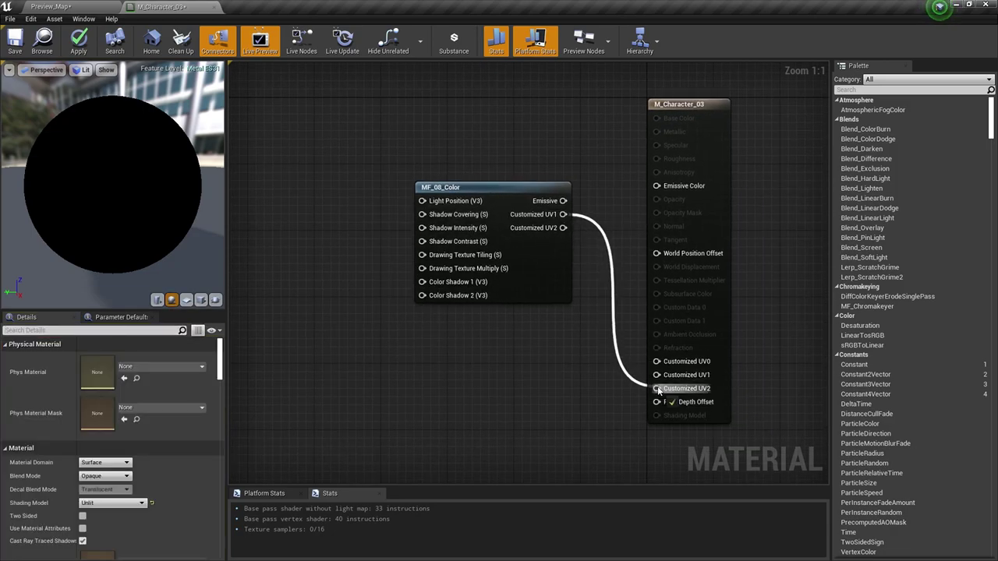
# - Connect the MF_08_Color customized UV outputs to M_Character_03 and feed Light Position from a new vector parameter named Light Pos
pyautogui.moveTo(658, 391)
pyautogui.mouseDown()
pyautogui.moveTo(657, 375)
pyautogui.moveTo(656, 389)
pyautogui.mouseUp()
pyautogui.moveTo(535, 367); pyautogui.dragTo(575, 381, button='right')
pyautogui.click(311, 196)
pyautogui.write('Lig')
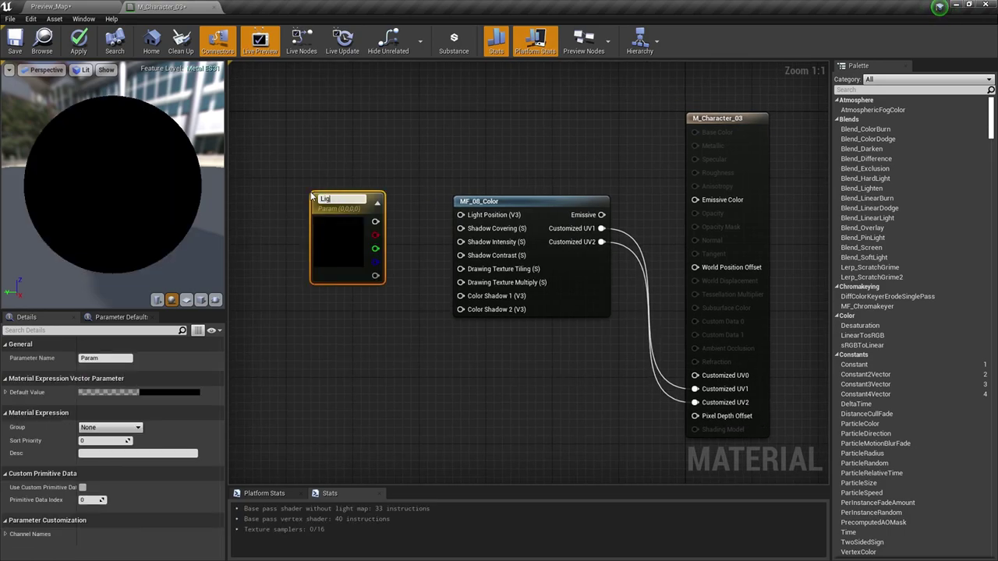
pyautogui.moveTo(375, 220); pyautogui.dragTo(460, 215)
pyautogui.moveTo(327, 233); pyautogui.dragTo(337, 145)
# - Add a scalar parameter named Shadow Covering, connect it to the function's Shadow Covering input and place it under Light Pos
pyautogui.press('s')
pyautogui.click(338, 264)
pyautogui.write('Shadow Covering')
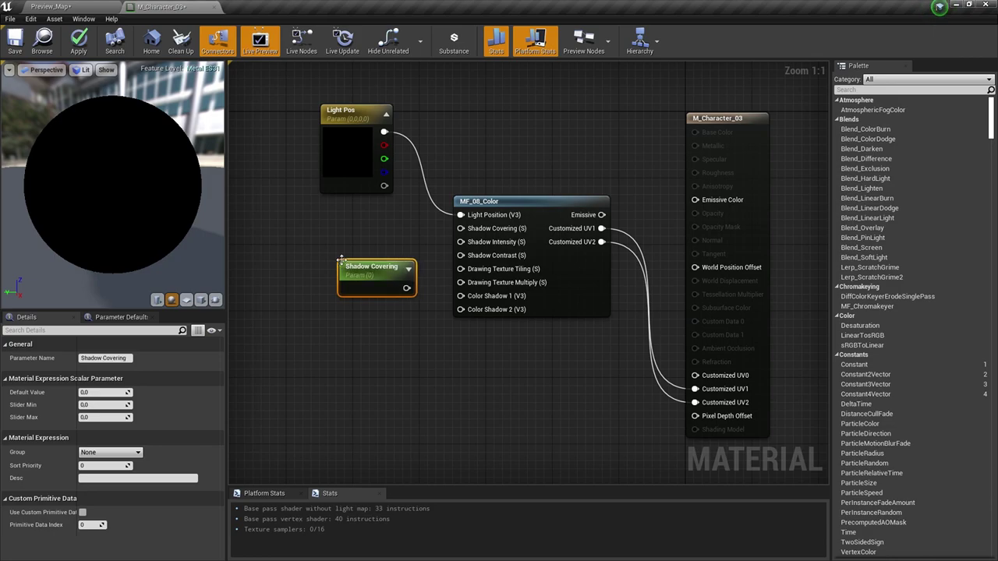
pyautogui.moveTo(406, 288); pyautogui.dragTo(460, 228)
pyautogui.moveTo(369, 282); pyautogui.dragTo(342, 226)
# - Add a scalar parameter named Shadow Intensity, connect it to the matching function input and align it below Shadow Covering
pyautogui.press('s')
pyautogui.click(321, 269)
pyautogui.write('Shadow Intensity')
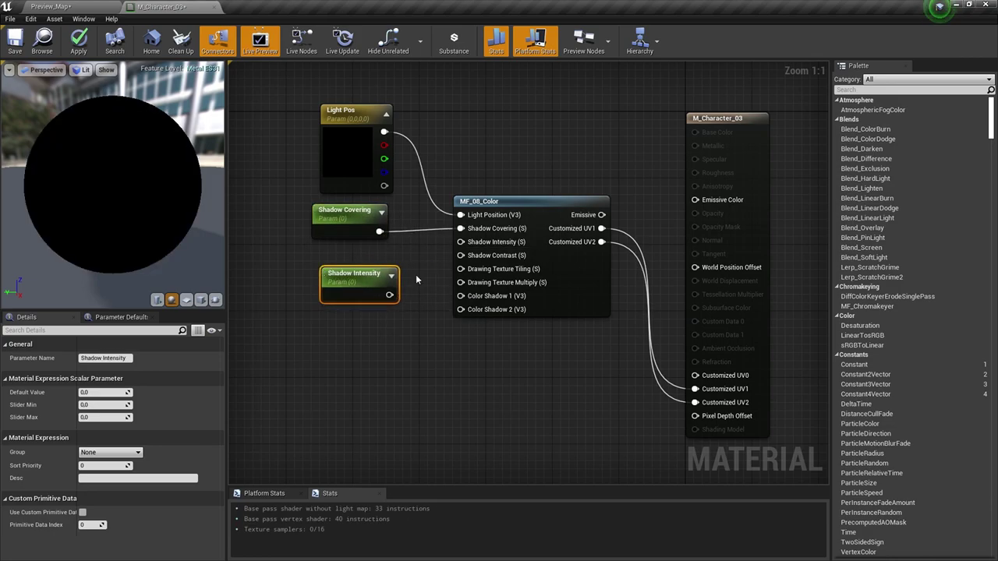
pyautogui.moveTo(389, 294); pyautogui.dragTo(461, 241)
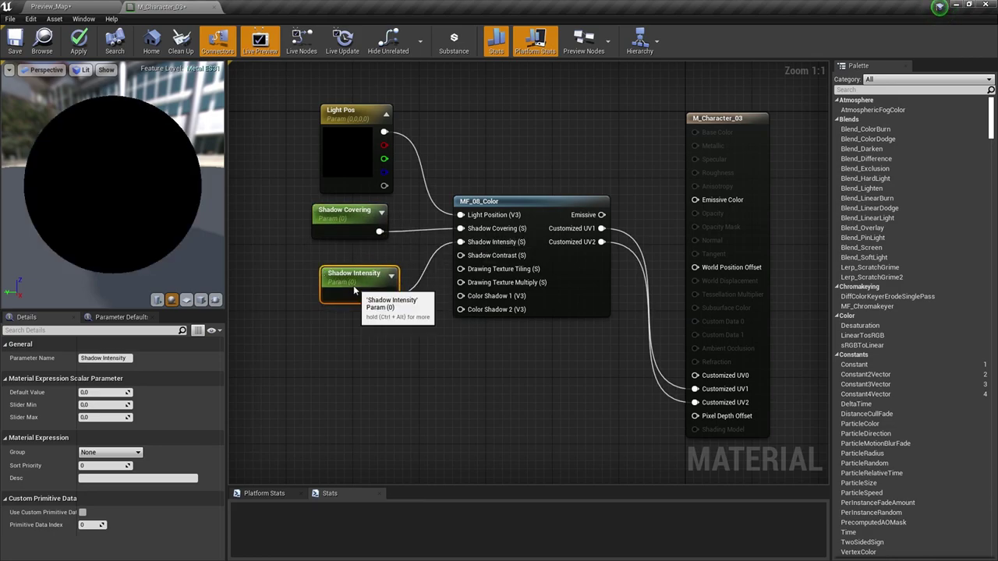
pyautogui.moveTo(353, 285); pyautogui.dragTo(344, 264)
# - Add a scalar parameter named Shadow Contrast, connect it to the Shadow Contrast input and align it below Shadow Intensity
pyautogui.click(331, 315)
pyautogui.write('Shadow Contrast')
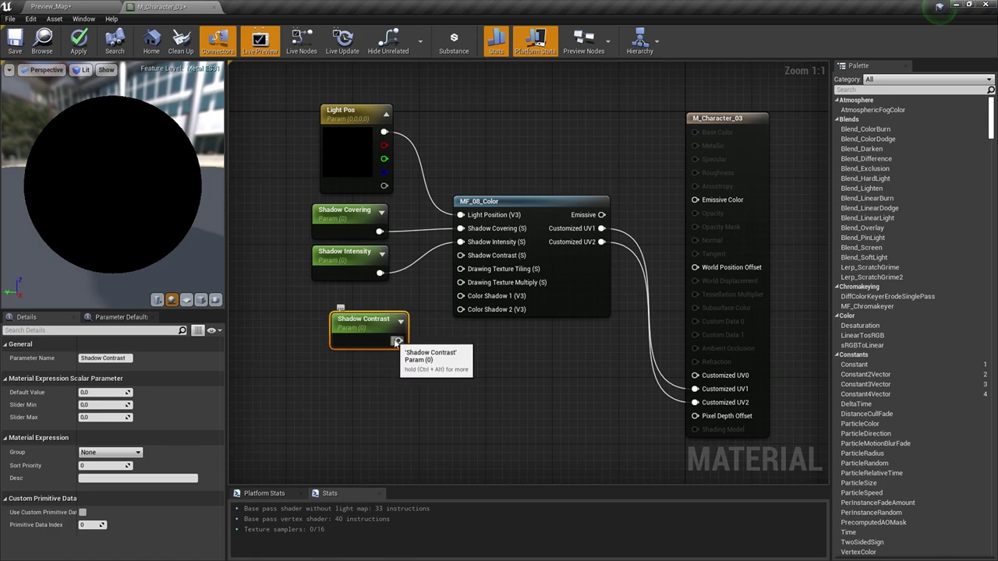
pyautogui.moveTo(396, 342); pyautogui.dragTo(460, 255)
pyautogui.moveTo(360, 318); pyautogui.dragTo(341, 292)
# - Add scalar parameters Texture Tiling and Texture Mult and connect them to the Drawing Texture Tiling and Drawing Texture Multiply inputs
pyautogui.click(338, 355)
pyautogui.write('Texture Tiling')
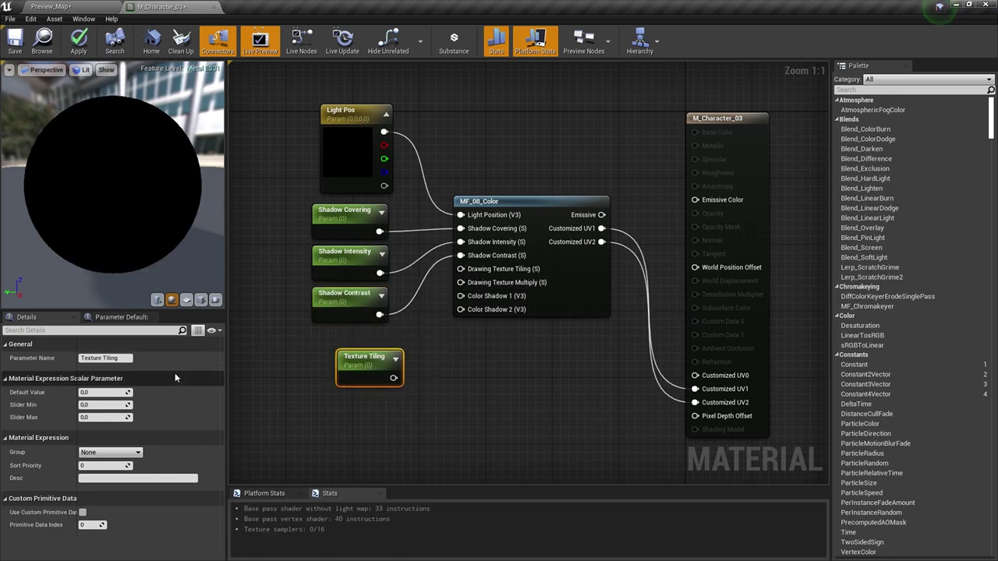
pyautogui.moveTo(394, 378); pyautogui.dragTo(461, 268)
pyautogui.moveTo(364, 358); pyautogui.dragTo(357, 328)
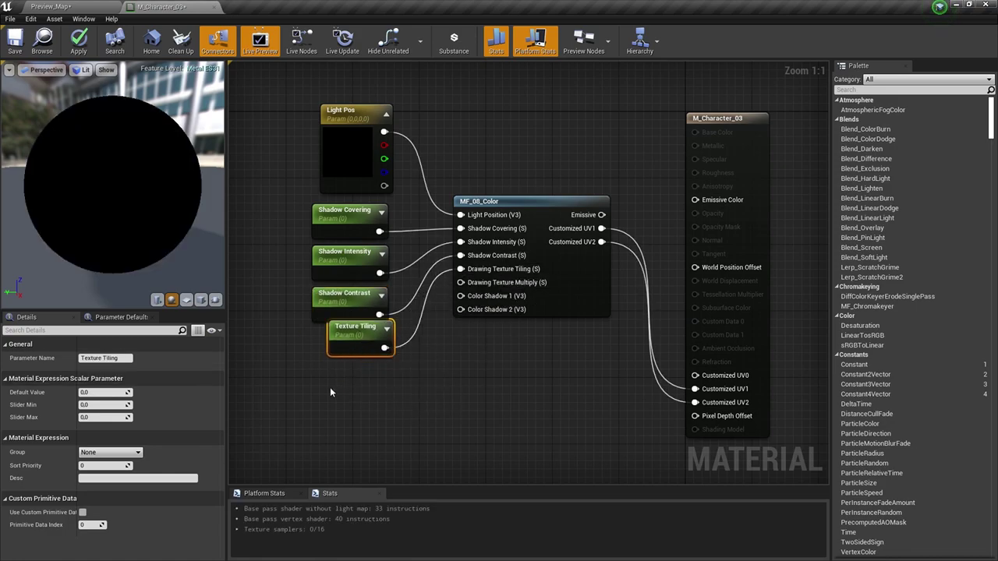
pyautogui.click(332, 387)
pyautogui.moveTo(451, 301); pyautogui.dragTo(460, 282)
pyautogui.moveTo(357, 395); pyautogui.dragTo(357, 369)
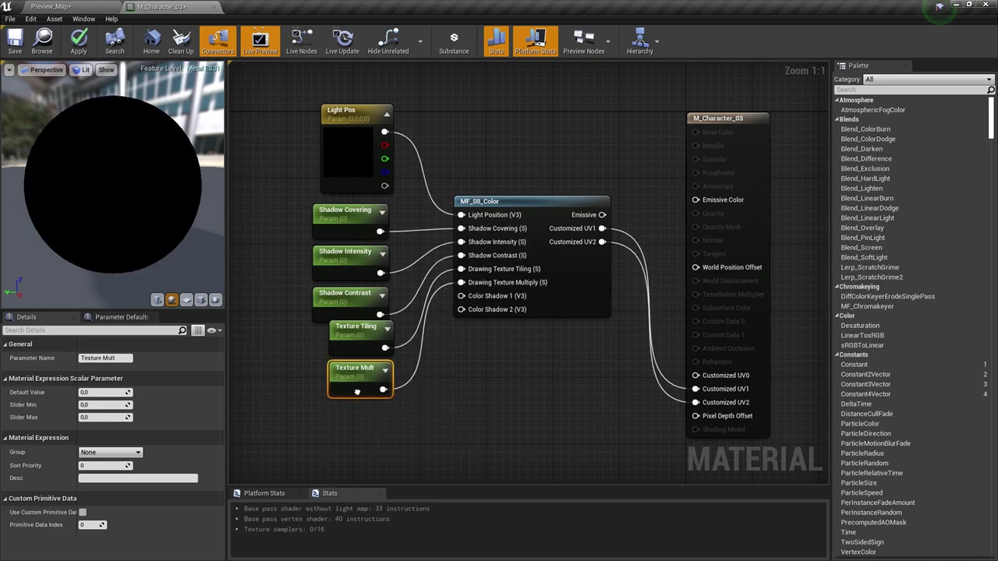
# - Add a vector parameter Color Shadow 1, duplicate it as Color Shadow 2, and connect both to the matching function inputs
pyautogui.moveTo(338, 444); pyautogui.dragTo(362, 374, button='right')
pyautogui.click(363, 375)
pyautogui.write('Color Shadow 1')
pyautogui.moveTo(386, 388); pyautogui.dragTo(369, 351)
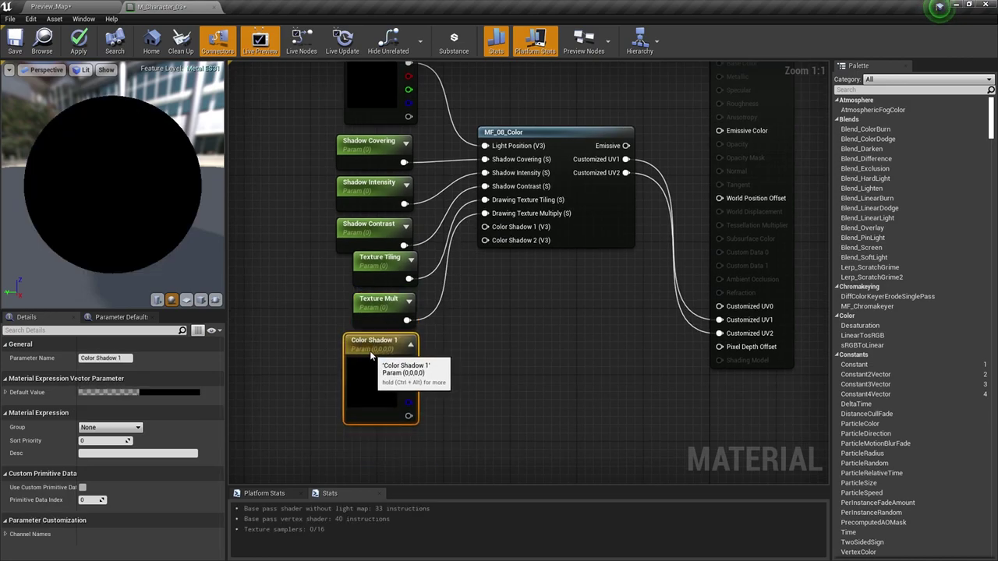
pyautogui.moveTo(341, 434); pyautogui.dragTo(343, 378, button='right')
pyautogui.hotkey('ctrl', 'w')
pyautogui.moveTo(125, 359); pyautogui.dragTo(118, 358)
pyautogui.write('2')
pyautogui.moveTo(410, 307); pyautogui.dragTo(478, 187)
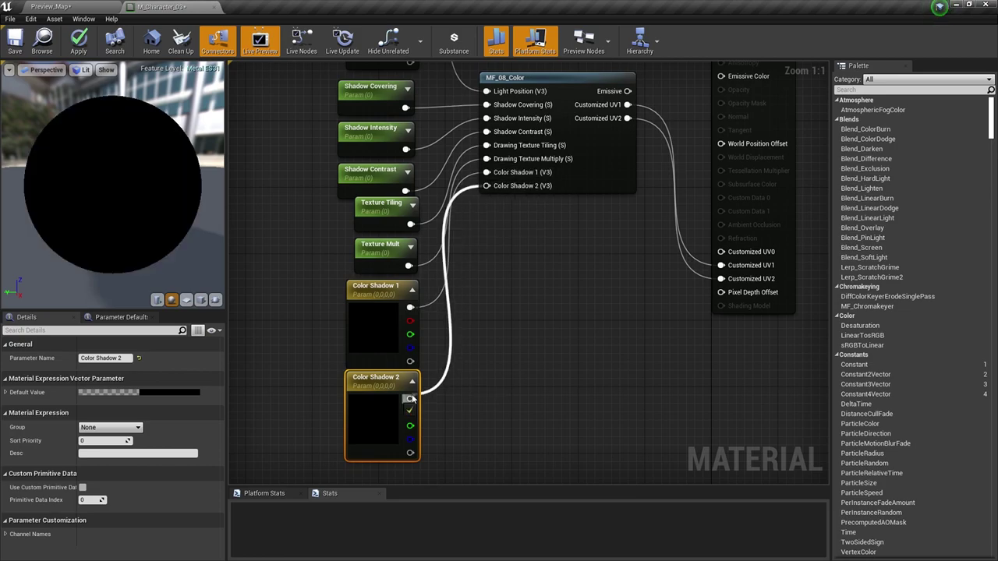
# - Connect the function's Emissive output to Emissive Color of M_Character_03 and save the material
pyautogui.moveTo(628, 92); pyautogui.dragTo(710, 147)
pyautogui.scroll(-2, 557, 137)
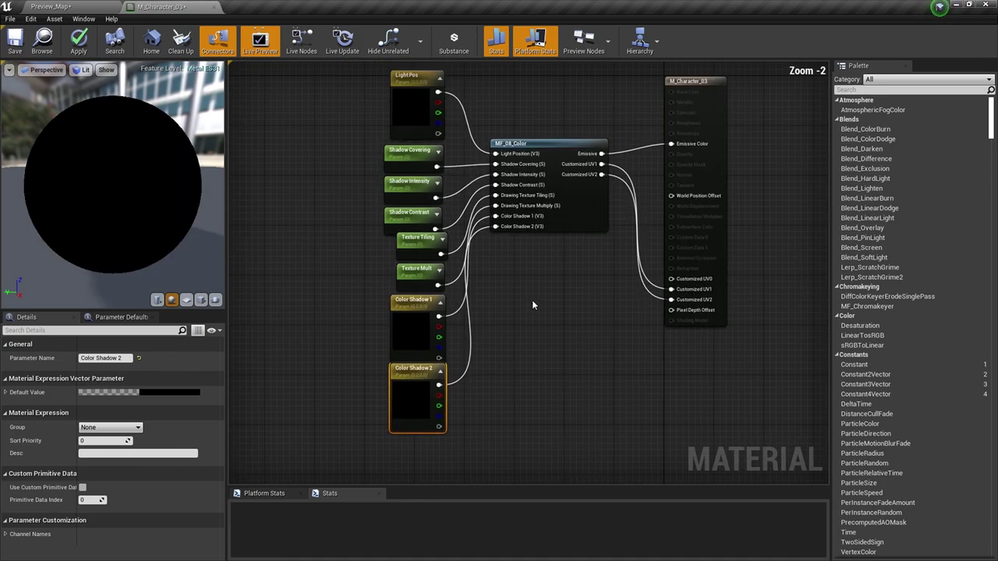
pyautogui.click(21, 47)
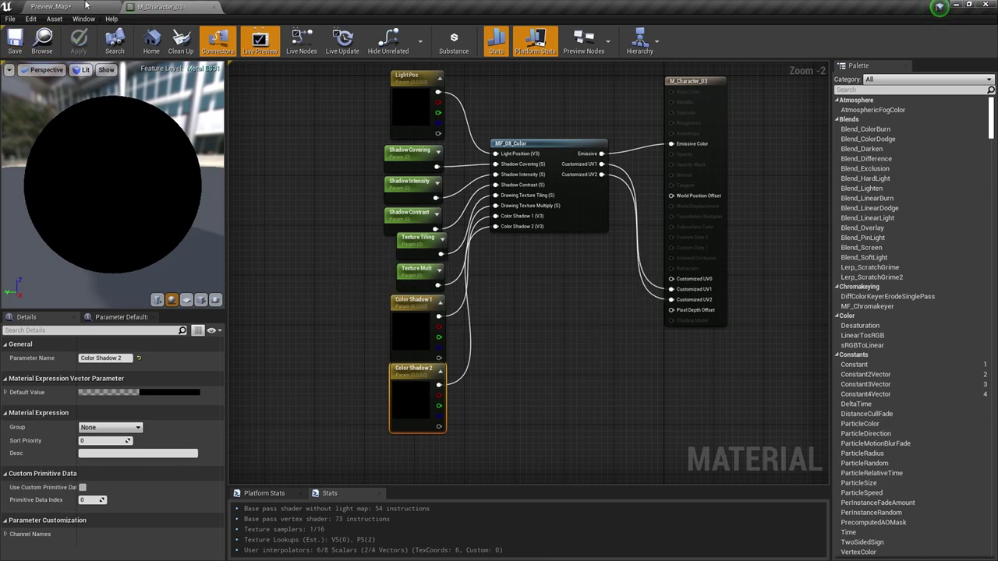
# - Locate M_Character_03 in the Content folder, create a material instance M_Character_03_Inst from it and apply it to the preview character
pyautogui.click(86, 5)
pyautogui.click(191, 6)
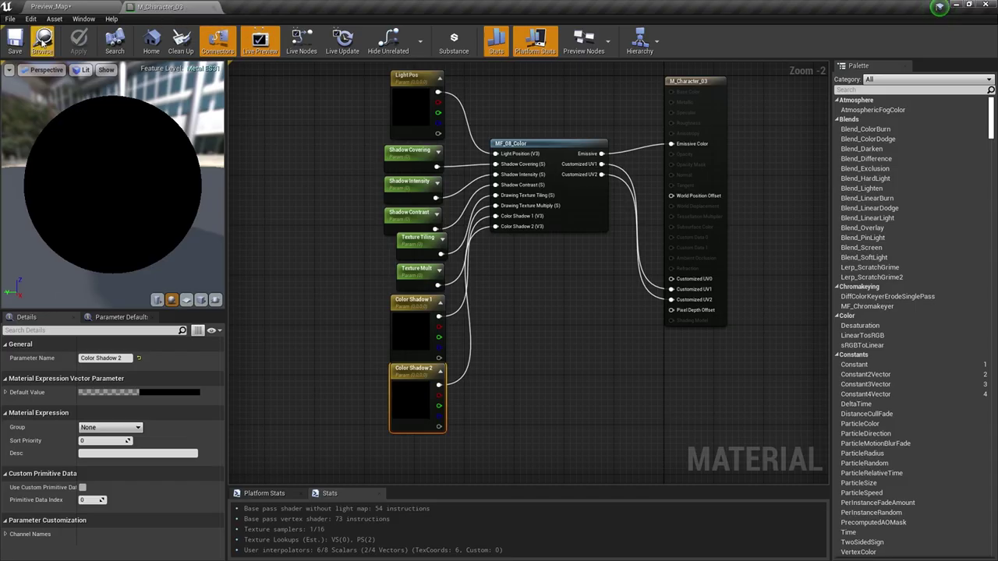
pyautogui.click(43, 43)
pyautogui.rightClick(170, 507)
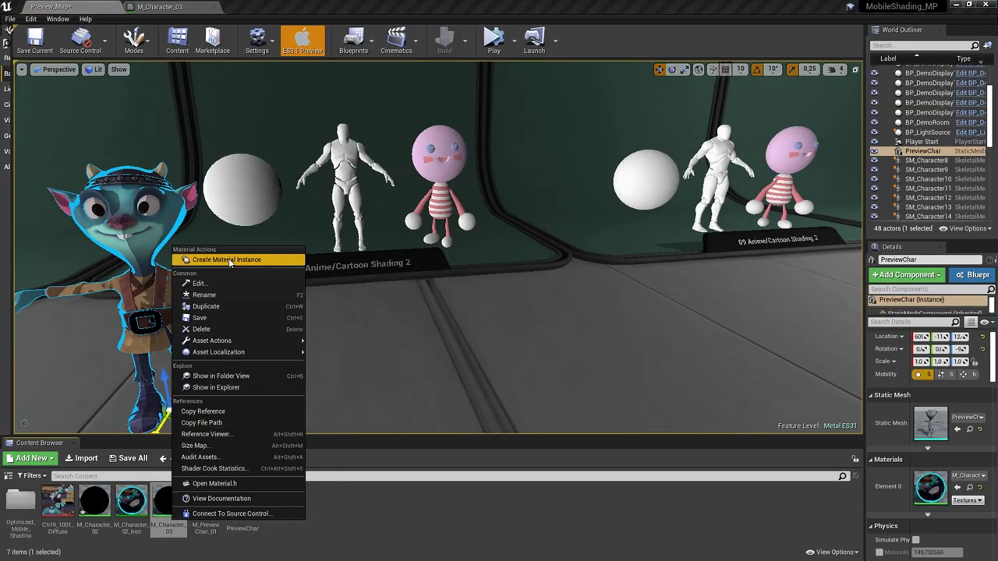
pyautogui.click(227, 260)
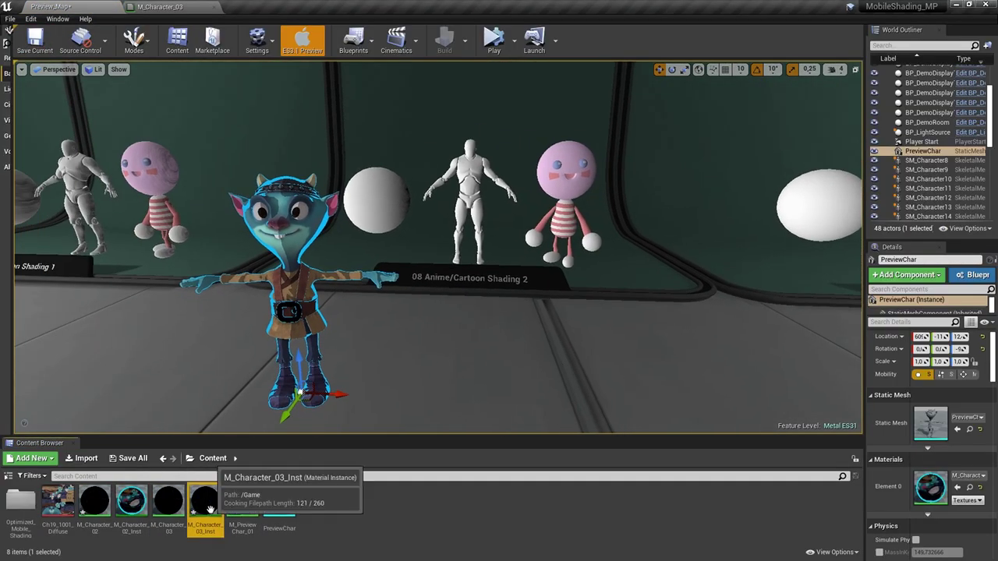
pyautogui.moveTo(205, 505); pyautogui.dragTo(269, 296)
pyautogui.moveTo(269, 296); pyautogui.dragTo(339, 312, button='right')
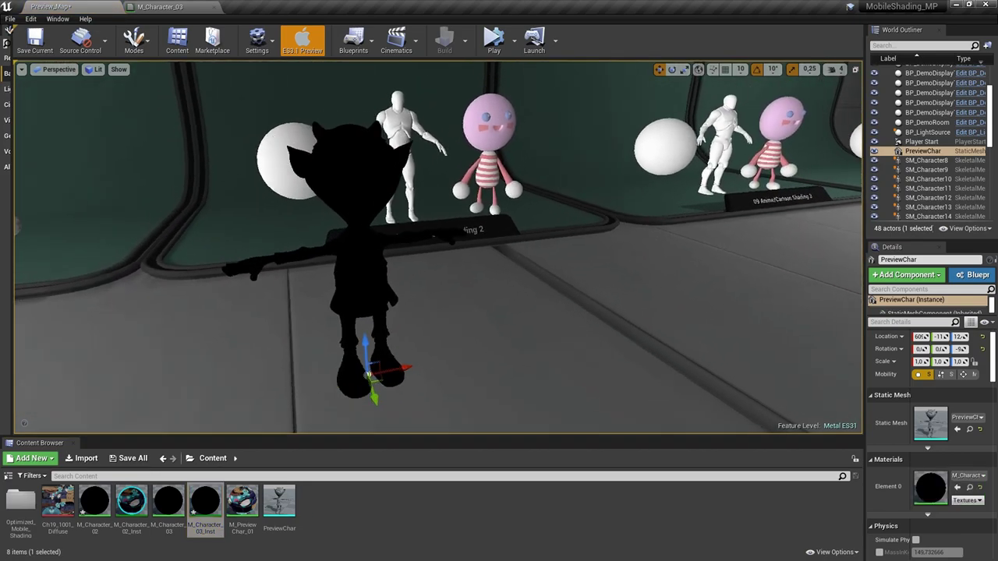
# - Open M_Character_03_Inst in a floating window, enlarge it and place it beside the preview character
pyautogui.click(203, 503)
pyautogui.doubleClick(203, 503)
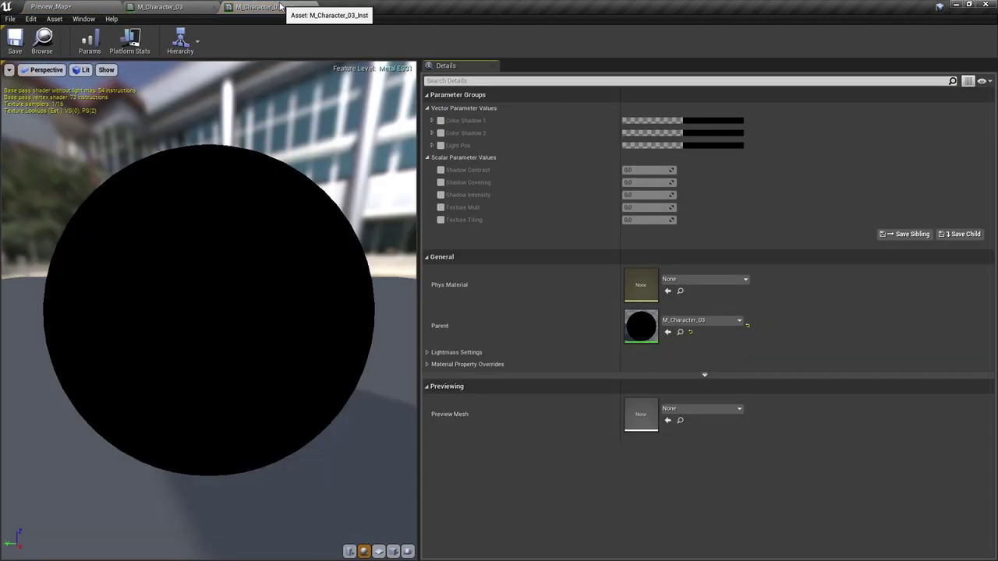
pyautogui.moveTo(280, 6); pyautogui.dragTo(515, 121)
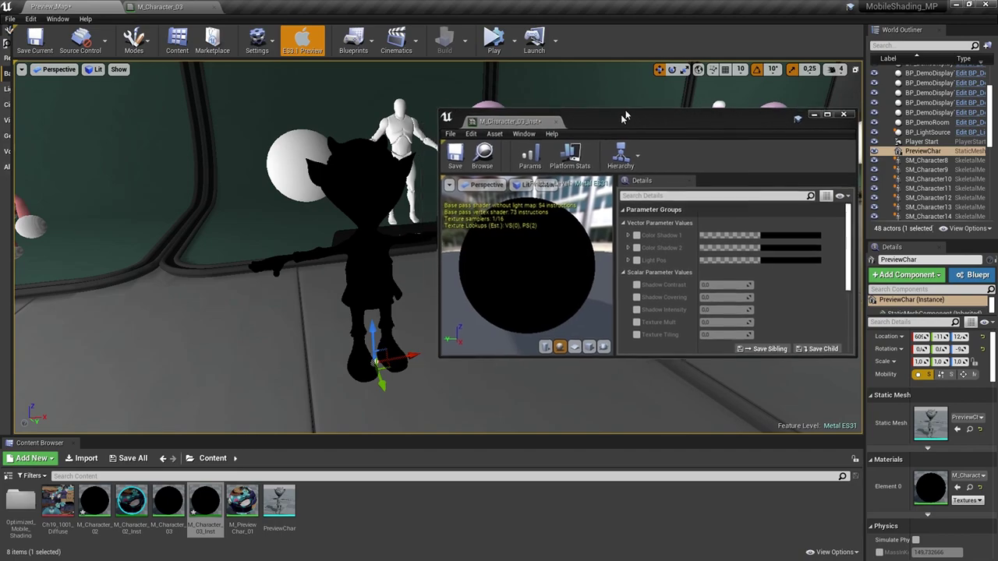
pyautogui.moveTo(623, 116); pyautogui.dragTo(634, 100)
pyautogui.moveTo(641, 341); pyautogui.dragTo(640, 479)
pyautogui.moveTo(689, 108); pyautogui.dragTo(748, 96)
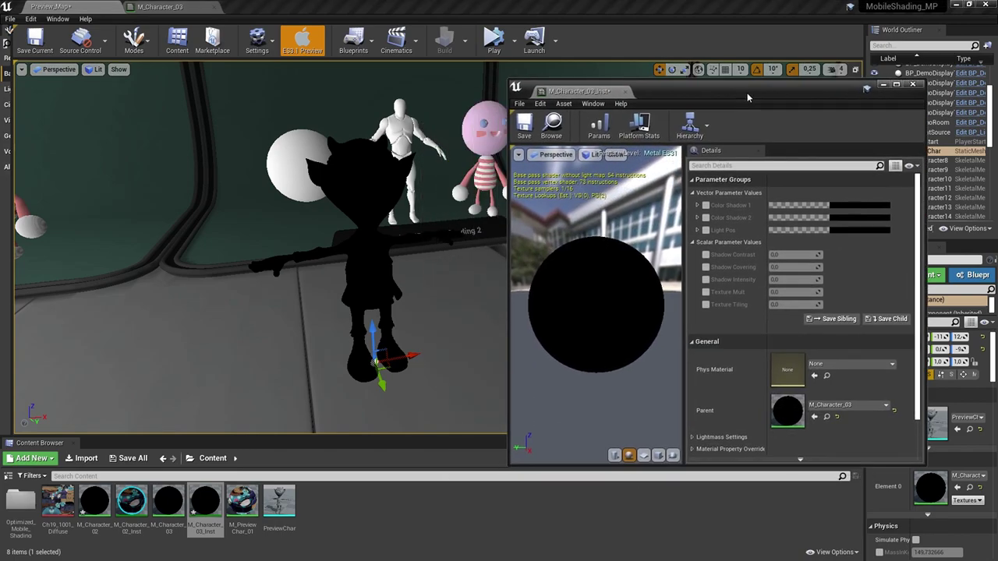
pyautogui.moveTo(460, 211); pyautogui.dragTo(483, 199, button='right')
# - Enable overrides for all vector and scalar parameters of M_Character_03_Inst
pyautogui.click(705, 205)
pyautogui.click(705, 218)
pyautogui.click(705, 230)
pyautogui.click(705, 255)
pyautogui.click(705, 267)
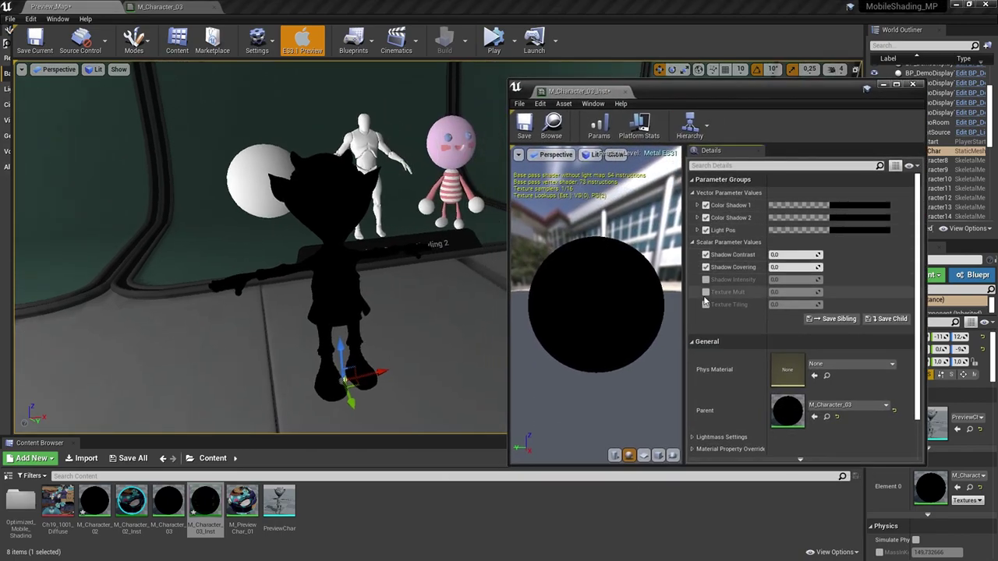
pyautogui.click(705, 280)
pyautogui.click(705, 292)
pyautogui.click(705, 305)
# - Set Color Shadow 1 to a mid grey of about 0.29 and Color Shadow 2 to a light grey of about 0.77
pyautogui.click(796, 207)
pyautogui.click(722, 314)
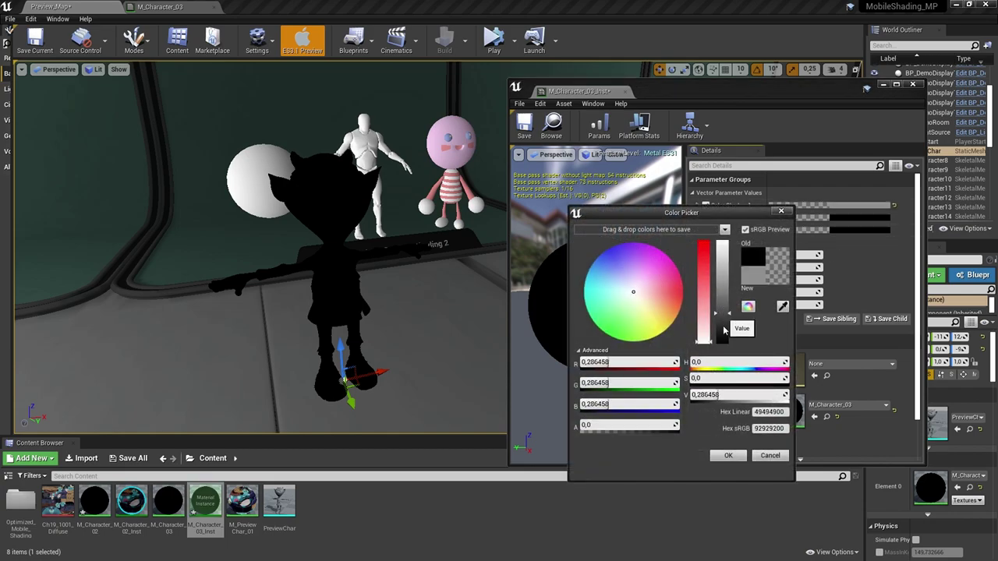
pyautogui.click(728, 455)
pyautogui.click(821, 218)
pyautogui.click(745, 280)
pyautogui.click(752, 470)
# - Adjust Shadow Contrast and set Texture Mult and Texture Tiling to 1 in M_Character_03_Inst
pyautogui.keyDown('alt'); pyautogui.moveTo(332, 291); pyautogui.dragTo(301, 289); pyautogui.keyUp('alt')
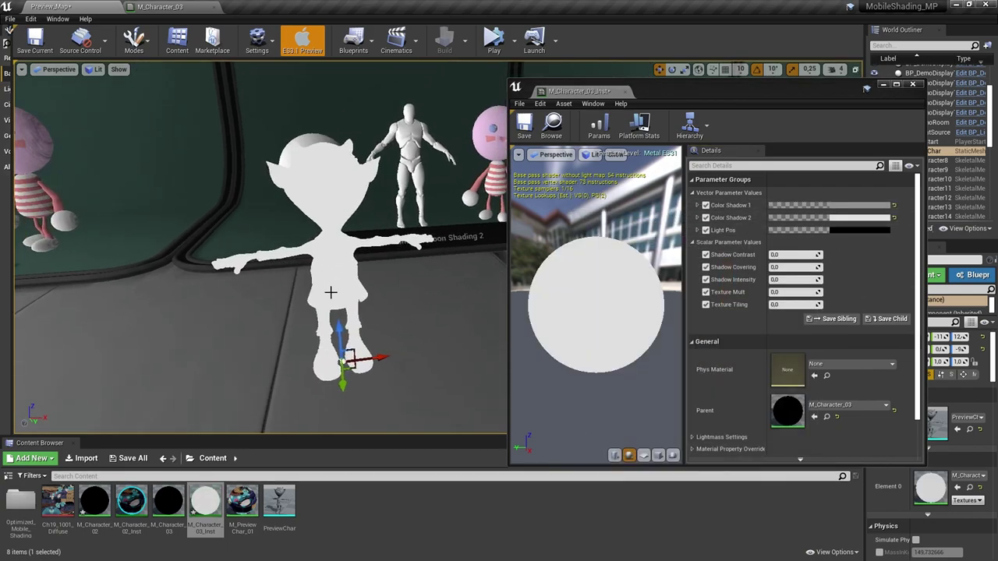
pyautogui.press('g')
pyautogui.moveTo(789, 255); pyautogui.dragTo(720, 292)
pyautogui.click(791, 291)
pyautogui.write('1')
pyautogui.press('Return')
pyautogui.click(791, 304)
pyautogui.write('1')
pyautogui.press('Return')
pyautogui.hotkey('ctrl', 'z')
# - Tune Shadow Contrast to 0.6, Shadow Intensity to about 0.42, Shadow Covering to about 1.0 and Texture Mult to about -0.70
pyautogui.moveTo(791, 279)
pyautogui.mouseDown()
pyautogui.moveTo(802, 267)
pyautogui.moveTo(771, 267)
pyautogui.moveTo(773, 255)
pyautogui.moveTo(806, 255)
pyautogui.mouseUp()
pyautogui.moveTo(452, 272)
pyautogui.mouseDown(button='right')
pyautogui.moveTo(327, 272)
pyautogui.moveTo(366, 304)
pyautogui.mouseUp(button='right')
pyautogui.moveTo(794, 268)
pyautogui.mouseDown()
pyautogui.moveTo(779, 267)
pyautogui.moveTo(789, 267)
pyautogui.moveTo(784, 291)
pyautogui.mouseUp()
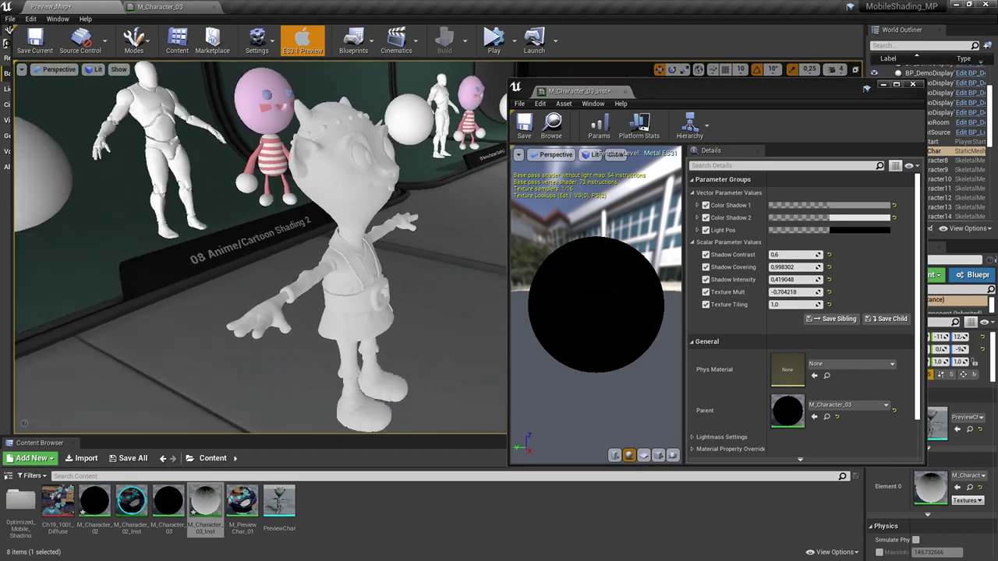
# - Set Color Shadow 1 to a saturated green and Color Shadow 2 to a light green with sRGB hex 7FE36400
pyautogui.click(787, 205)
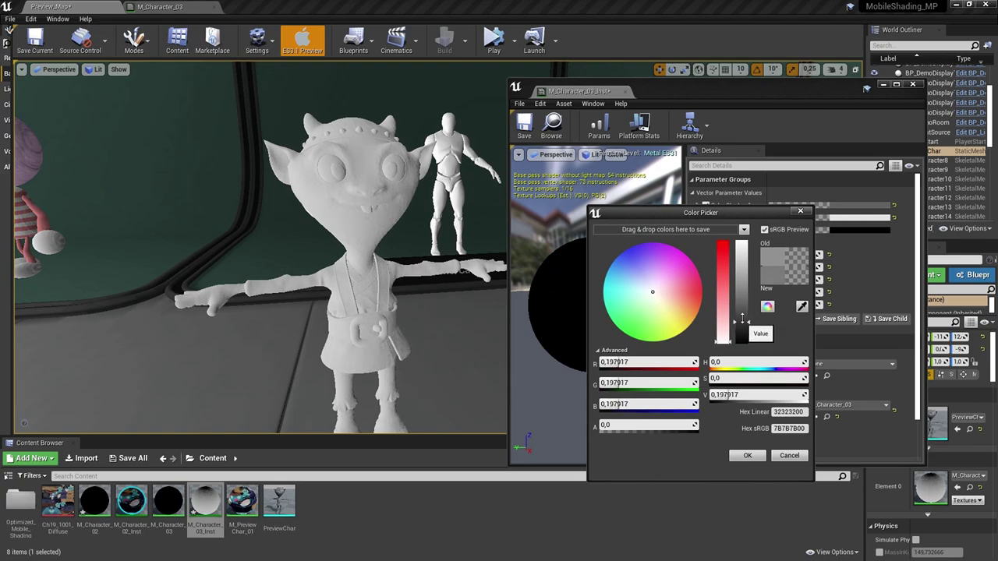
pyautogui.moveTo(742, 319); pyautogui.dragTo(749, 306)
pyautogui.click(631, 331)
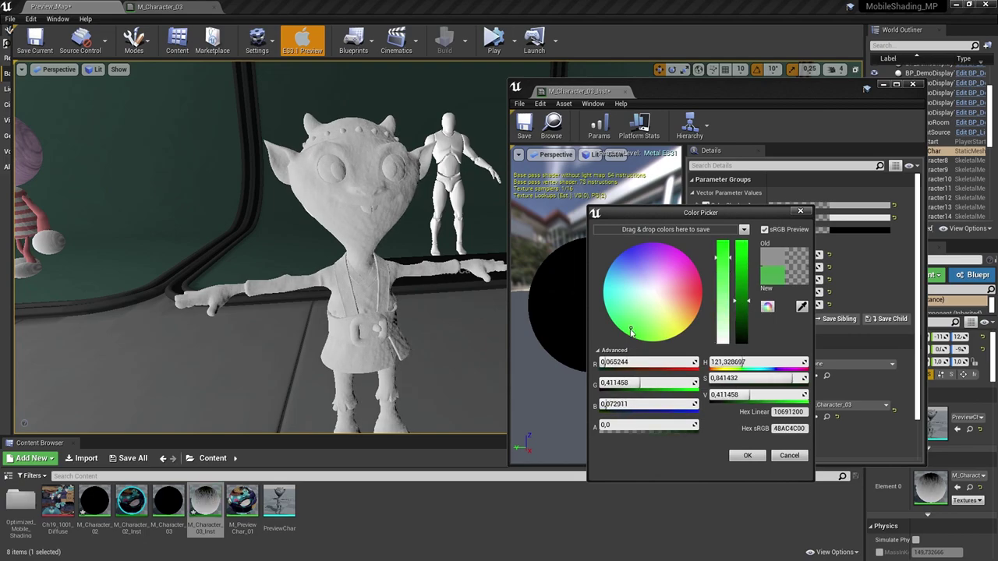
pyautogui.click(746, 456)
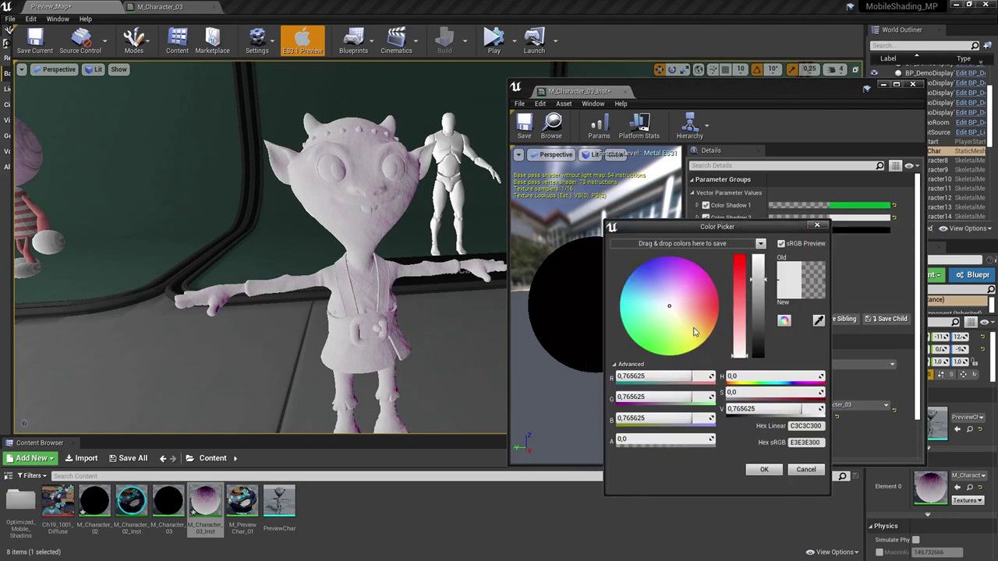
pyautogui.moveTo(695, 332); pyautogui.dragTo(654, 349)
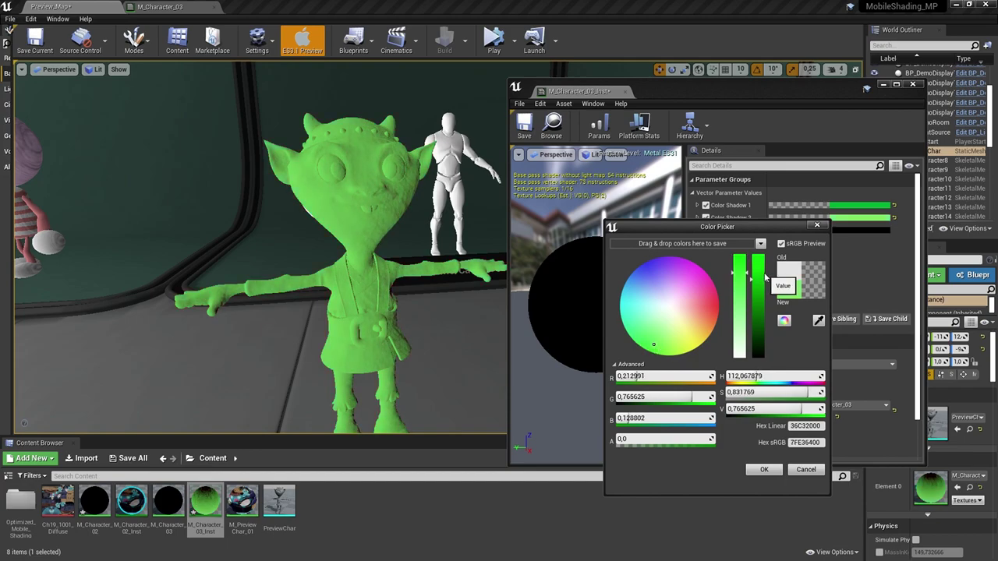
pyautogui.click(763, 469)
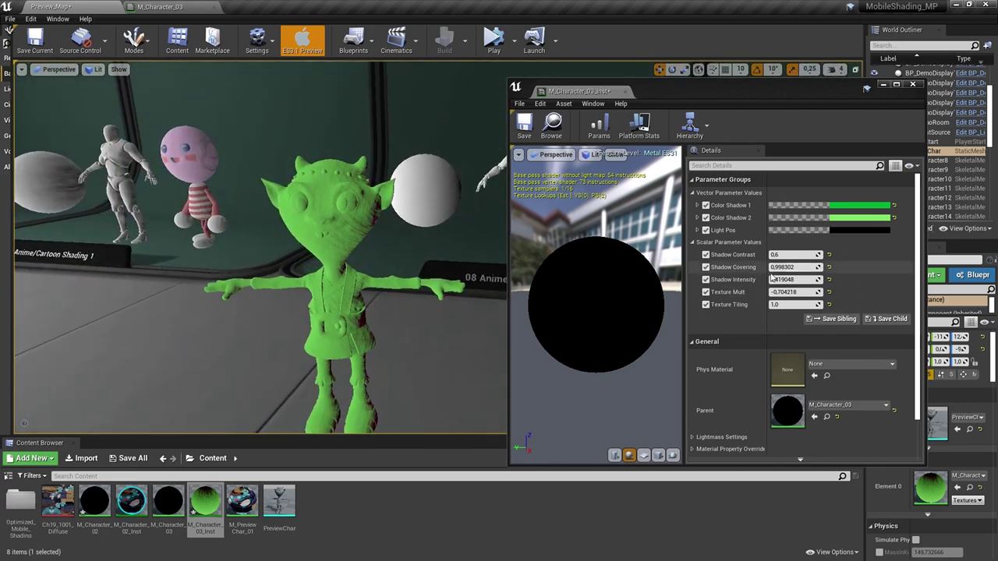
# - Set Shadow Covering to about 0.95 and Shadow Contrast to about 0.86, and rotate the character about its vertical axis to check the shading
pyautogui.moveTo(776, 268)
pyautogui.mouseDown()
pyautogui.moveTo(787, 267)
pyautogui.moveTo(785, 254)
pyautogui.mouseUp()
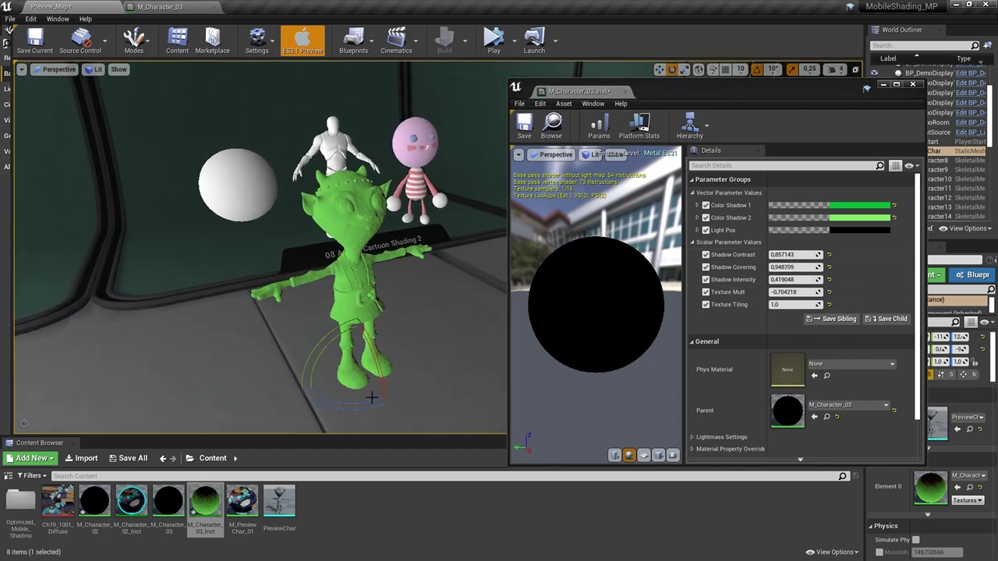
pyautogui.moveTo(339, 410); pyautogui.dragTo(299, 373)
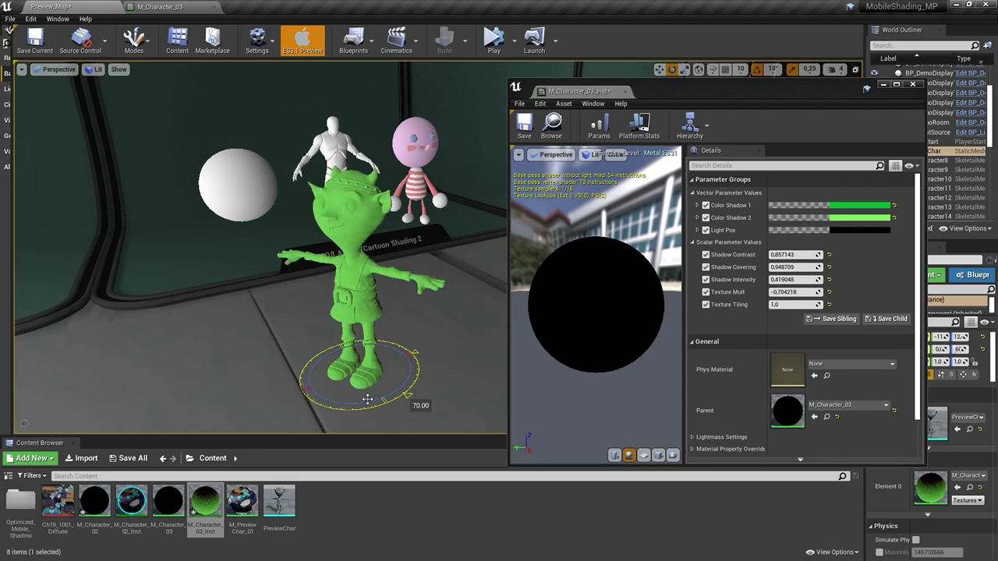
pyautogui.moveTo(336, 369); pyautogui.dragTo(163, 368, button='right')
pyautogui.press('d')
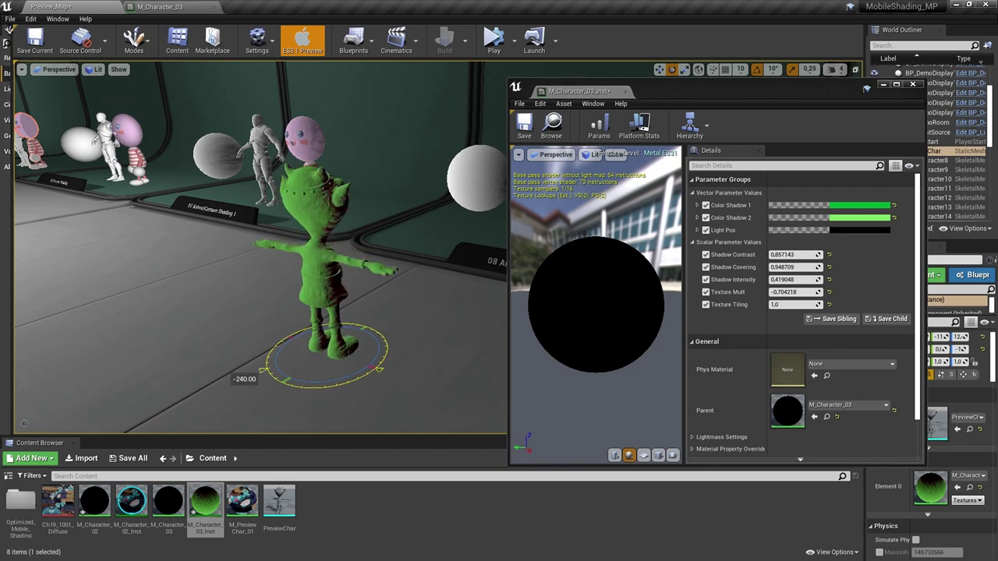
pyautogui.moveTo(268, 371); pyautogui.dragTo(381, 364)
pyautogui.press('a')
pyautogui.moveTo(319, 372); pyautogui.dragTo(460, 371, button='right')
pyautogui.press('w')
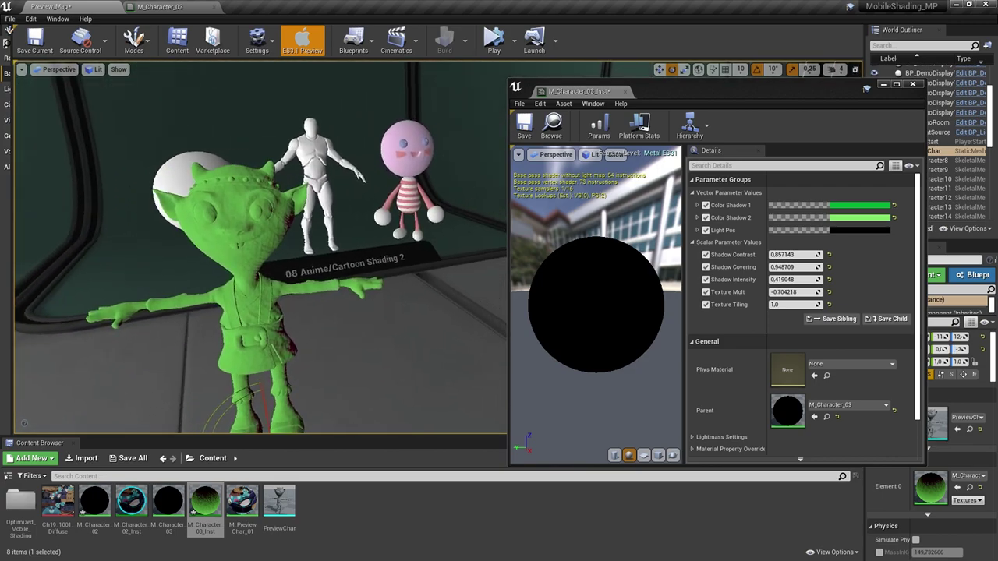
pyautogui.moveTo(281, 359); pyautogui.dragTo(291, 379, button='right')
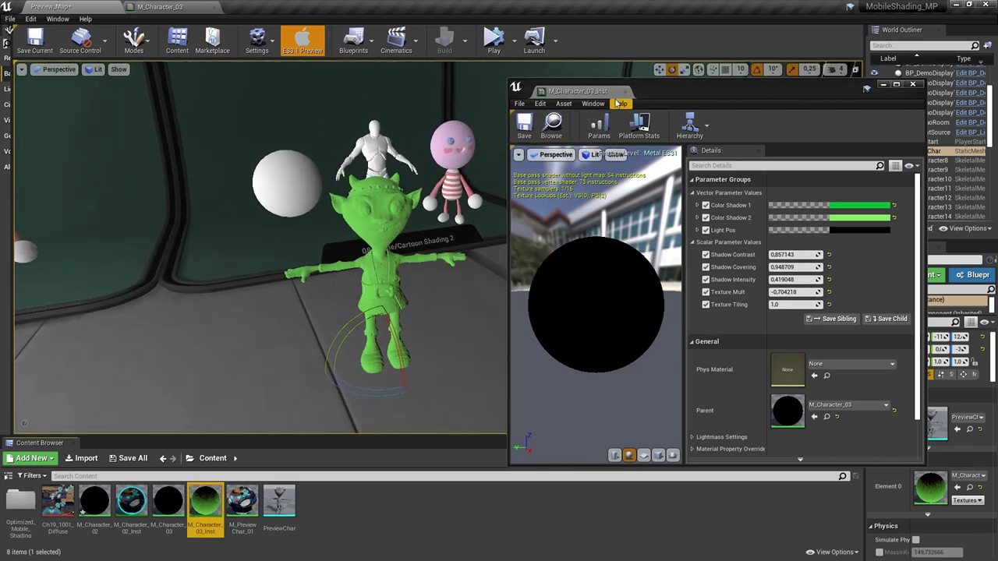
# - Save M_Character_03_Inst, close its editor window and view the character in front of the Anime/Cartoon Shading 2 display
pyautogui.click(625, 92)
pyautogui.click(419, 396)
pyautogui.moveTo(419, 396); pyautogui.dragTo(285, 385, button='right')
pyautogui.press('d')
pyautogui.press('w')
pyautogui.press('s')
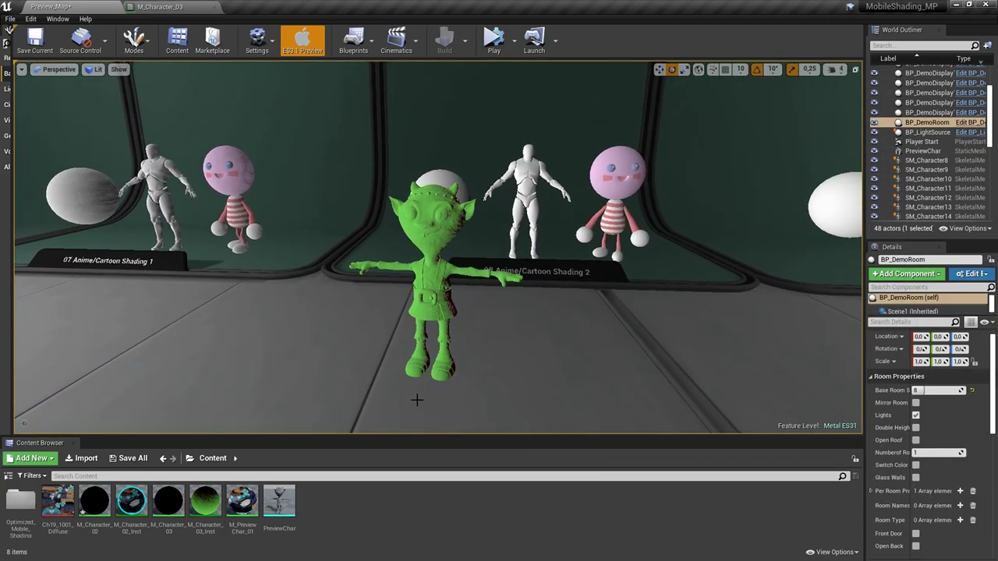
# - Create a Material Parameter Collection named MPC_LightPosition in the Content folder
pyautogui.rightClick(411, 536)
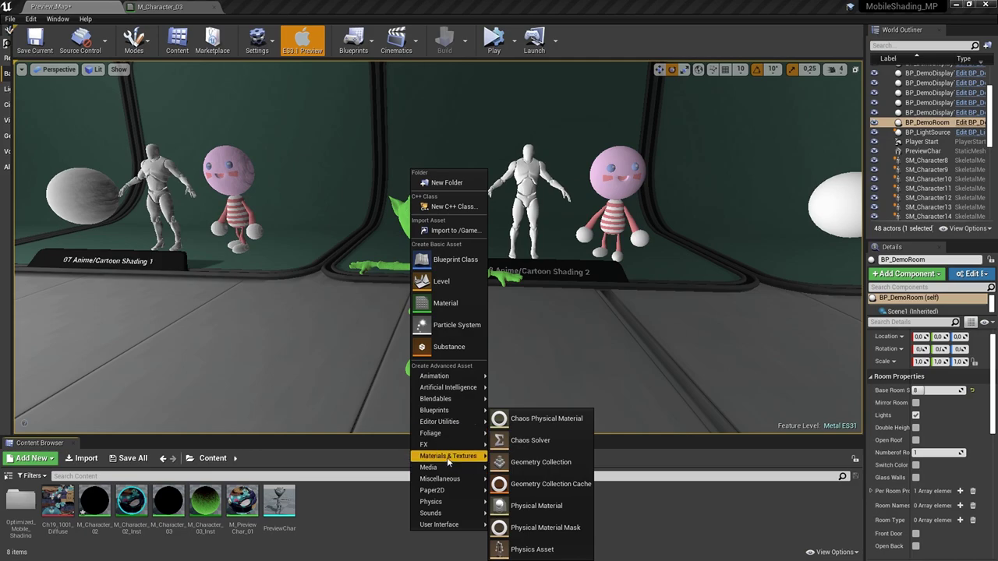
pyautogui.moveTo(459, 456)
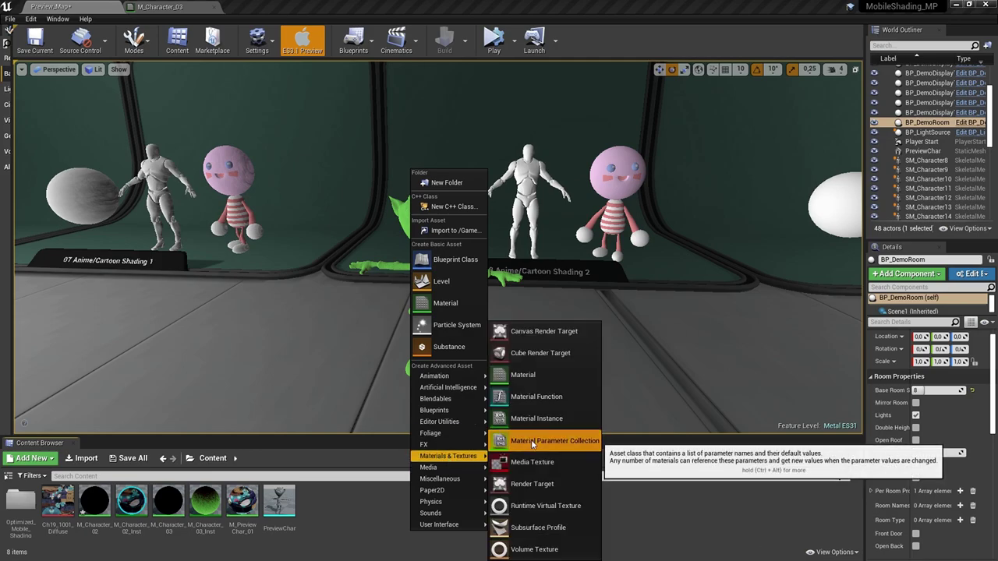
pyautogui.click(532, 441)
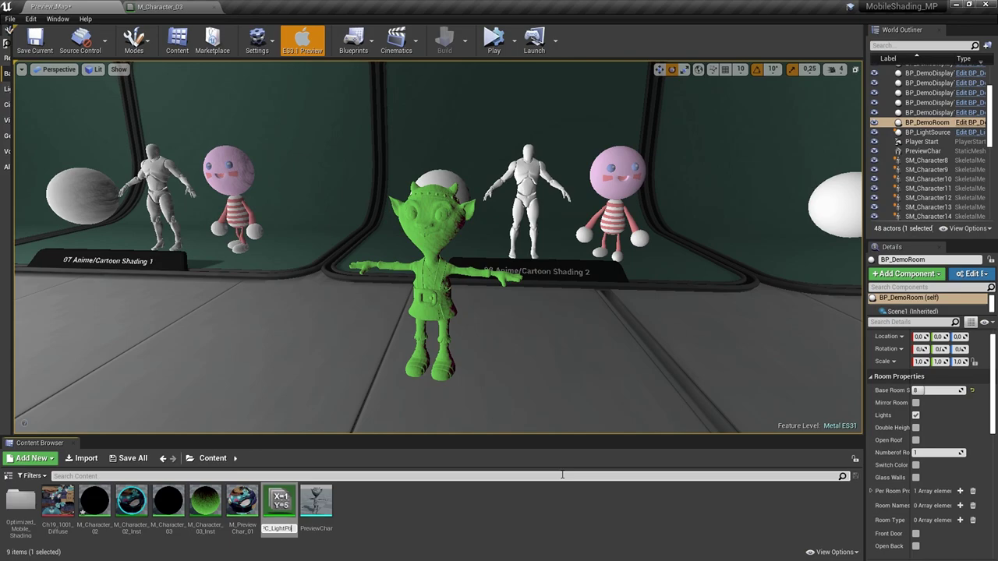
pyautogui.write('MPC_LightPosition')
pyautogui.press('Return')
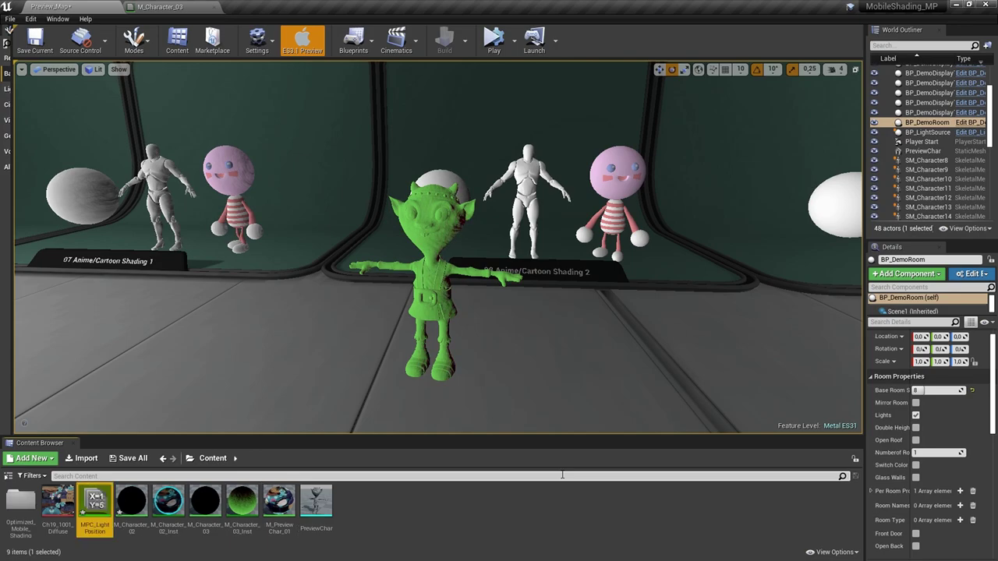
# - Add a vector parameter named LightPosition to the MPC_LightPosition collection and save it
pyautogui.doubleClick(102, 505)
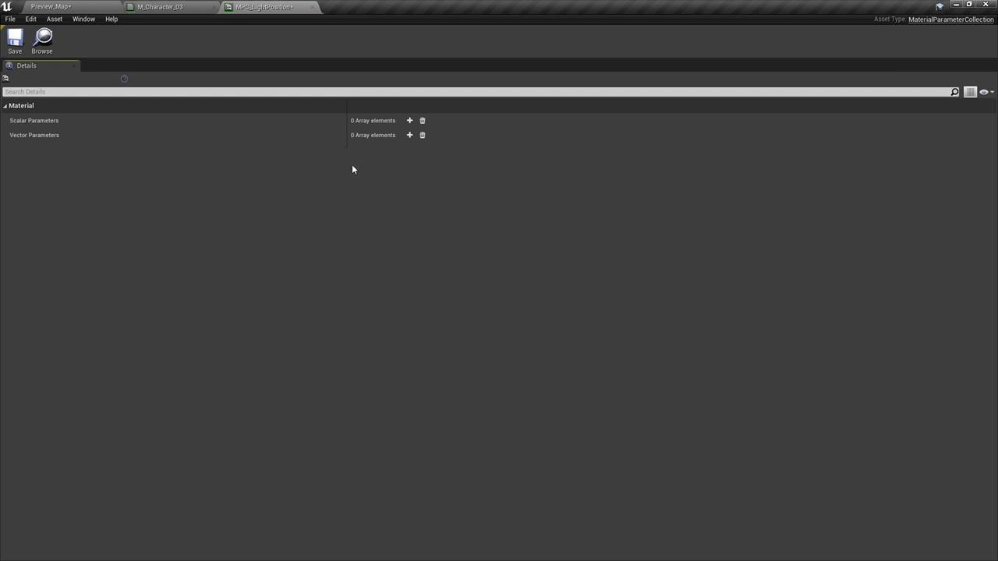
pyautogui.click(409, 135)
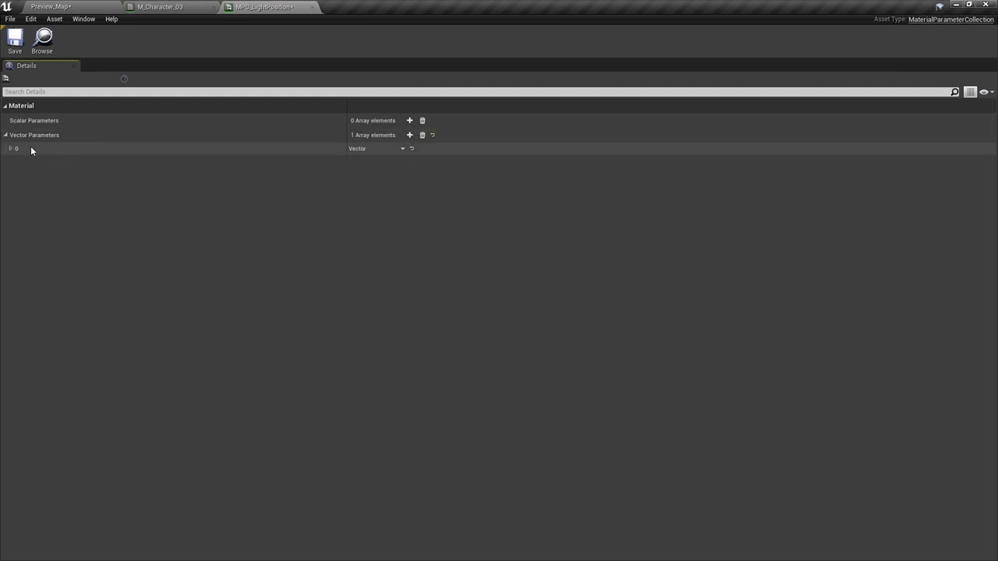
pyautogui.click(11, 149)
pyautogui.click(366, 174)
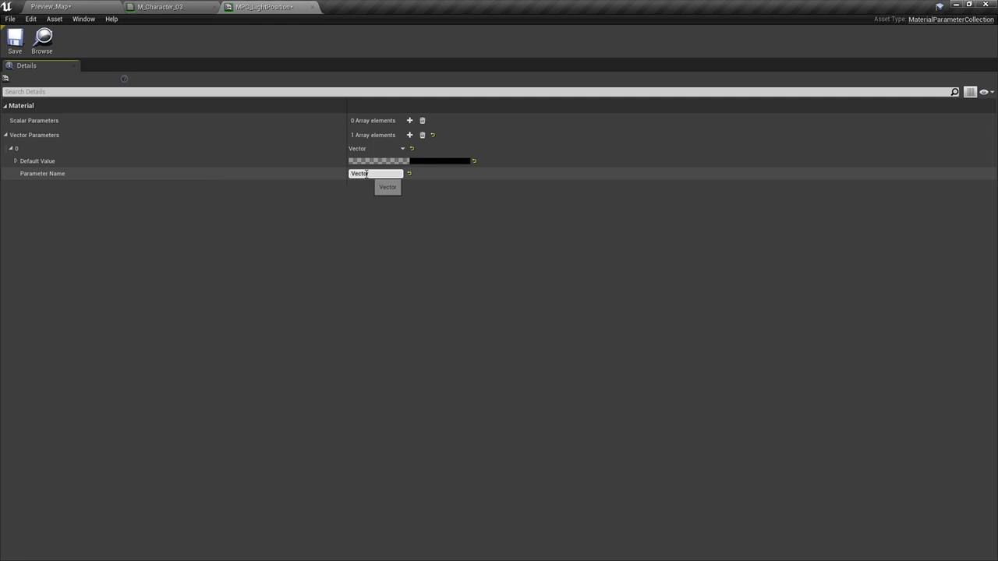
pyautogui.write('Light')
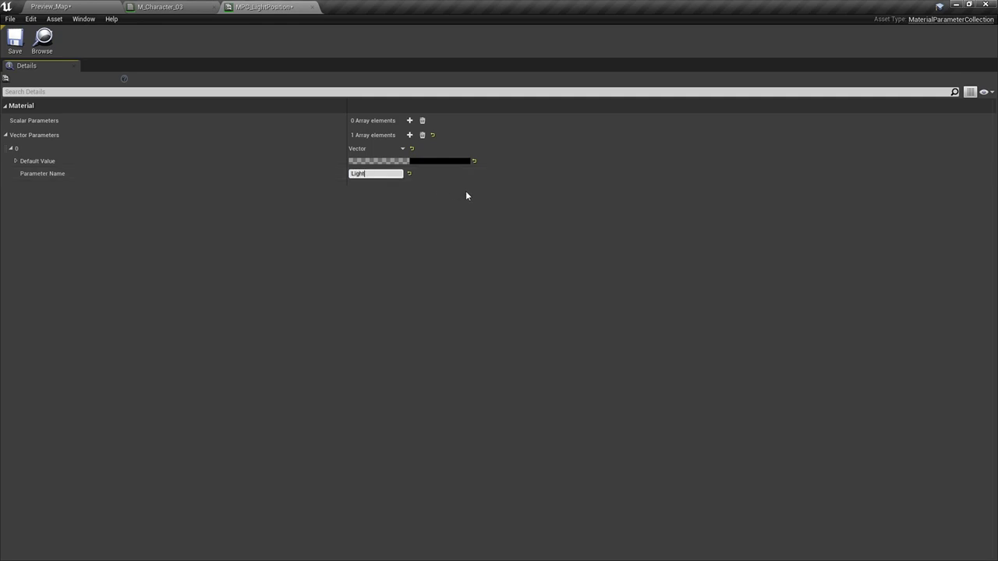
pyautogui.write('Position')
pyautogui.press('Return')
pyautogui.click(15, 42)
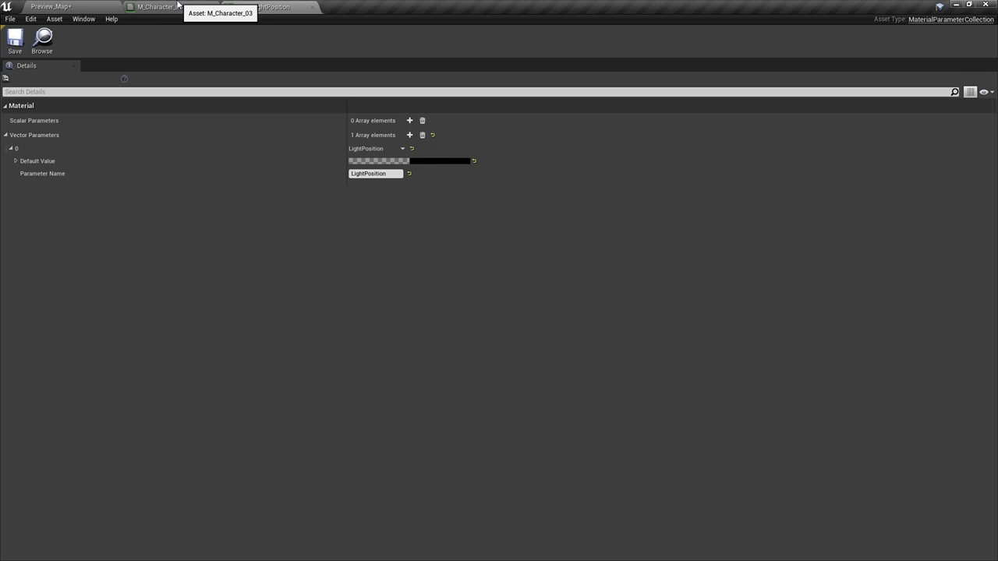
# - Close the MPC_LightPosition editor and float the M_Character_03 material editor as an enlarged window over the level, keeping the content assets reachable
pyautogui.click(178, 5)
pyautogui.click(89, 6)
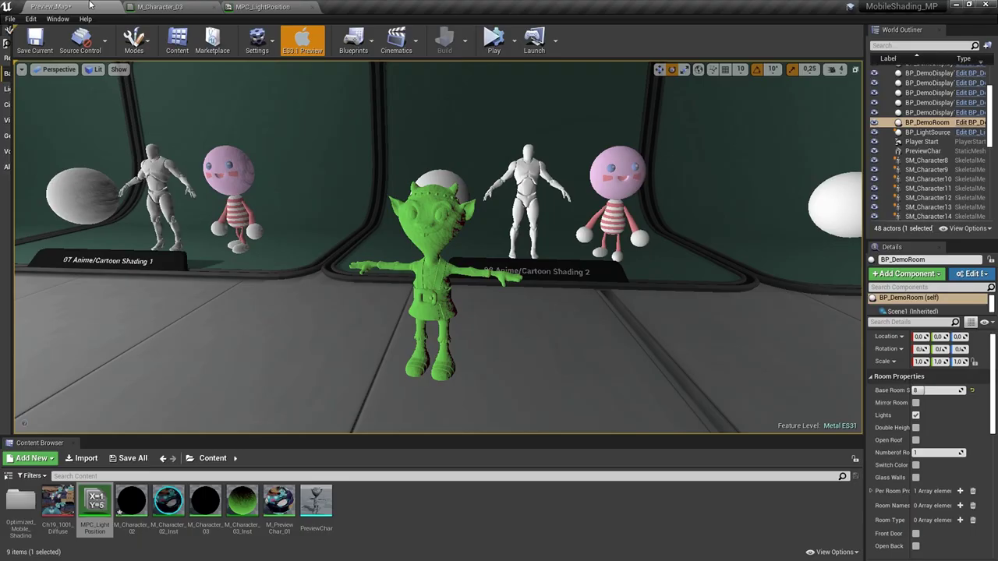
pyautogui.click(435, 295)
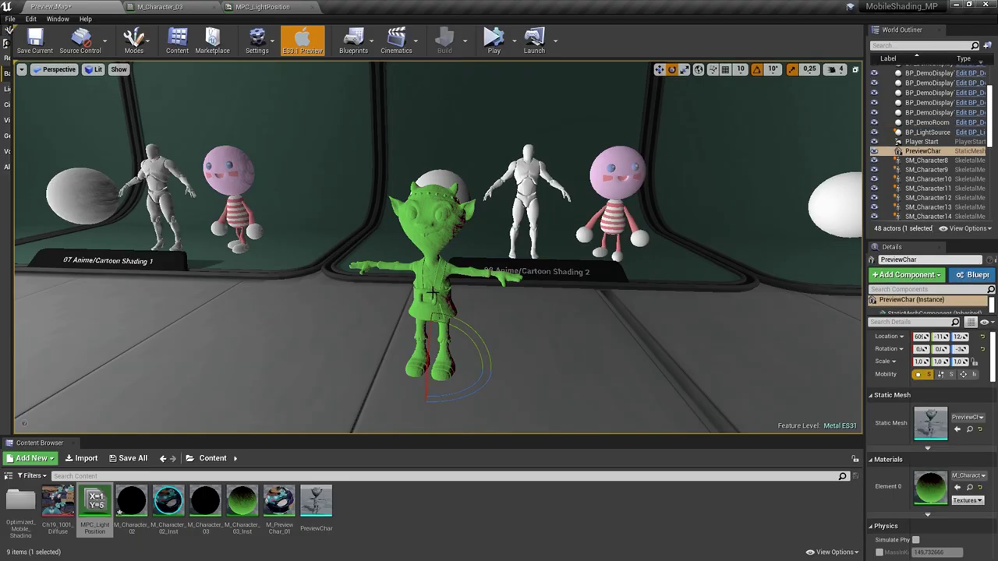
pyautogui.click(181, 6)
pyautogui.moveTo(308, 129); pyautogui.dragTo(333, 210, button='right')
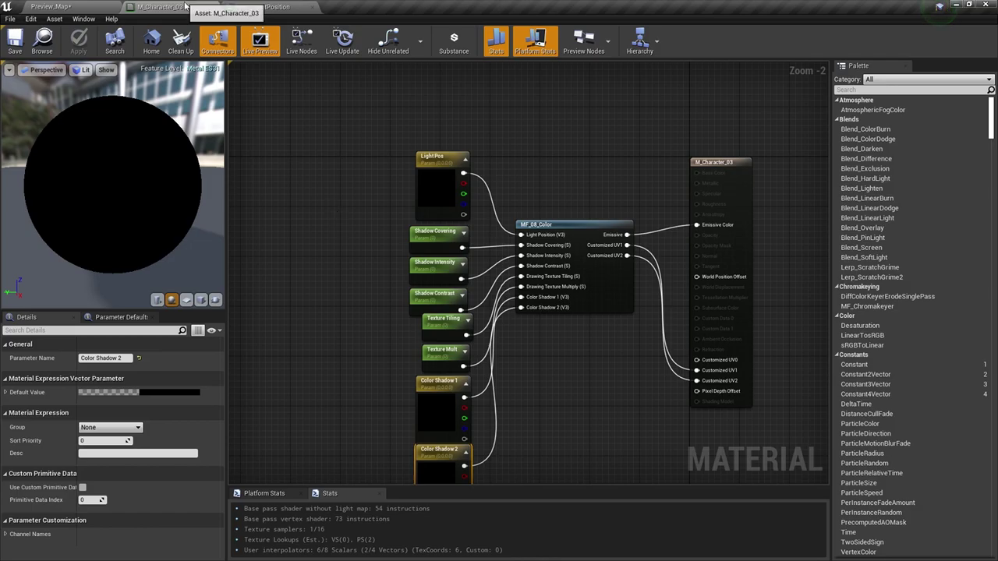
pyautogui.moveTo(192, 8); pyautogui.dragTo(298, 84)
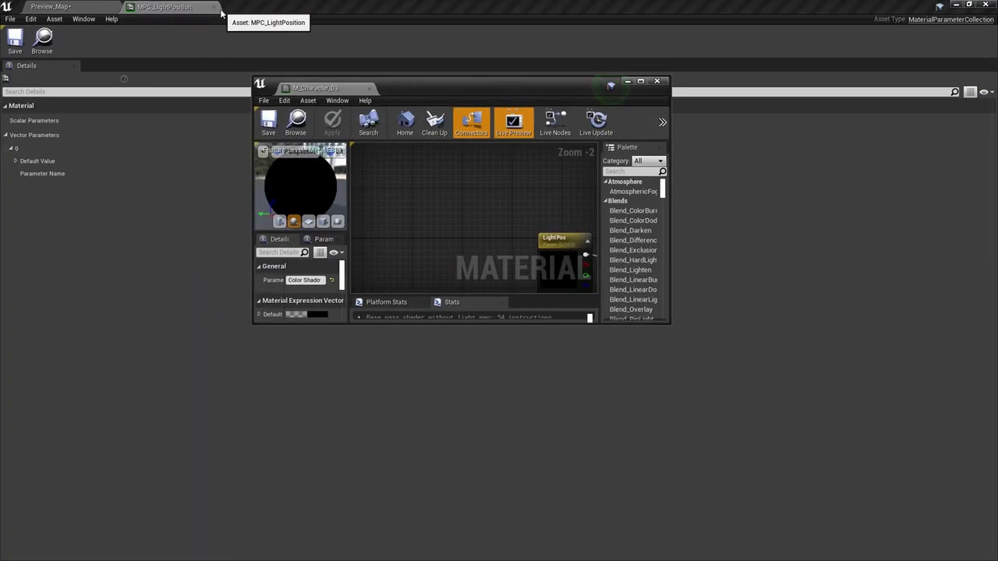
pyautogui.click(216, 8)
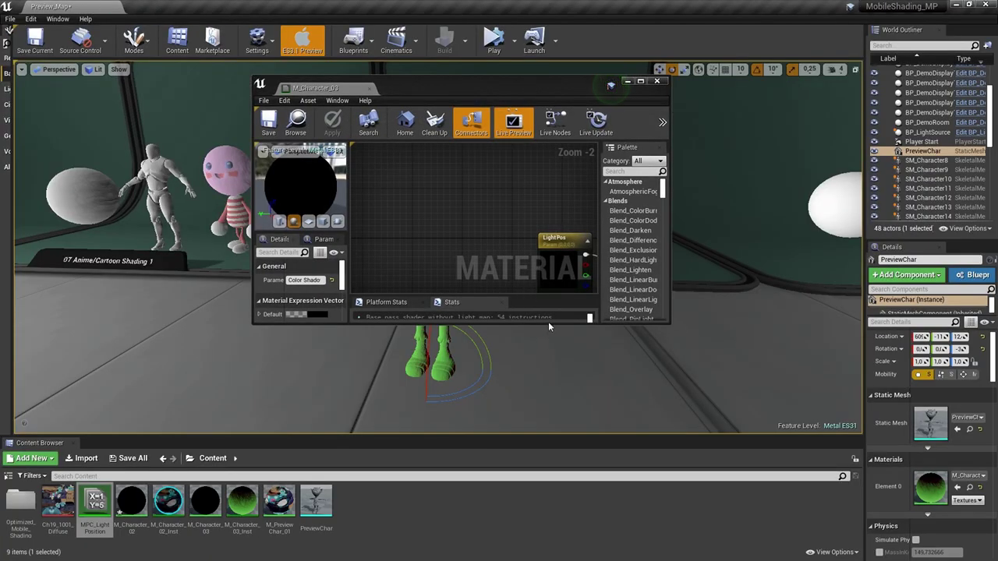
pyautogui.moveTo(548, 322); pyautogui.dragTo(555, 477)
pyautogui.moveTo(482, 300); pyautogui.dragTo(361, 229, button='right')
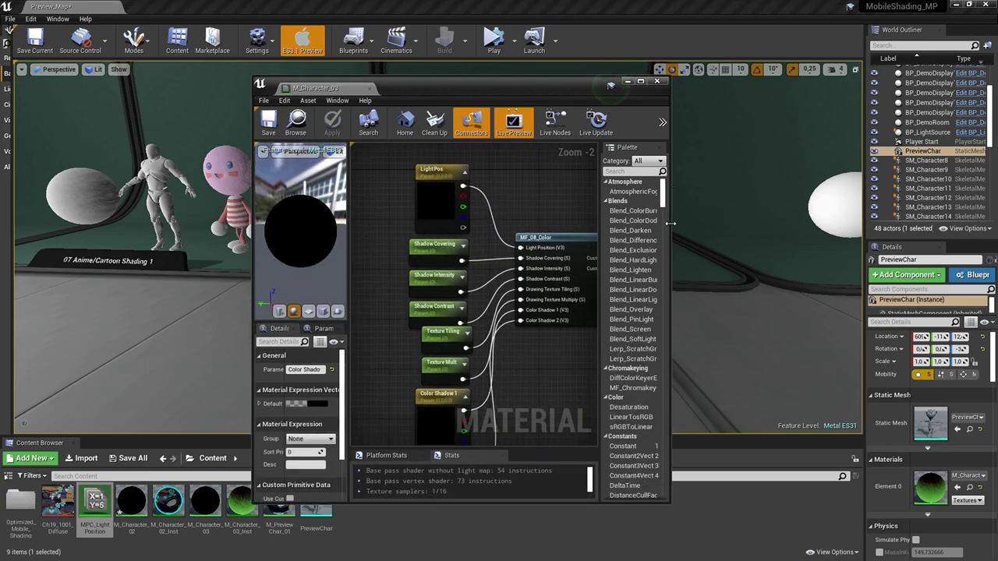
pyautogui.moveTo(671, 224); pyautogui.dragTo(887, 225)
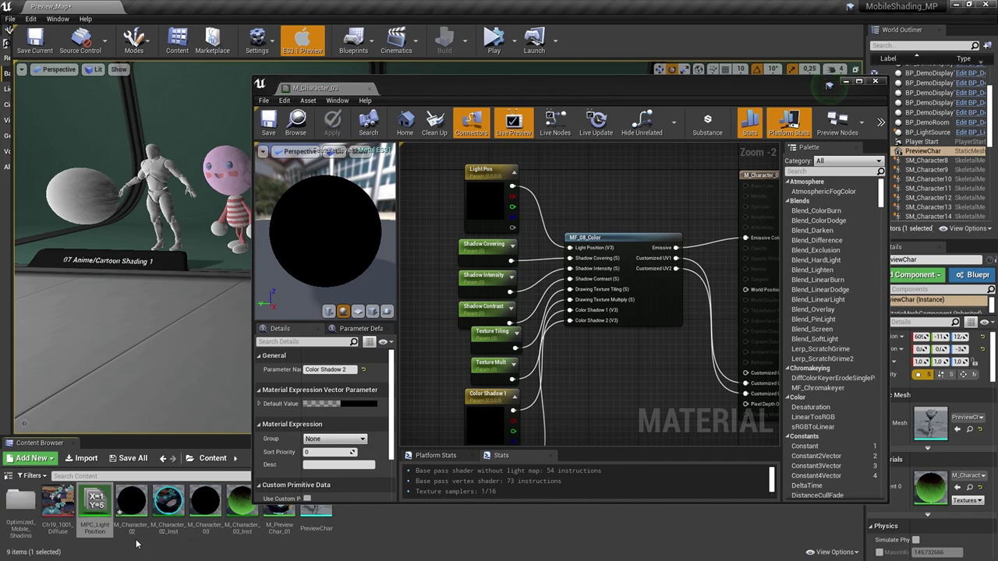
# - Add MPC_LightPosition as a collection parameter node in the M_Character_03 graph and set its parameter name to LightPosition
pyautogui.moveTo(94, 503); pyautogui.dragTo(436, 218)
pyautogui.moveTo(432, 285); pyautogui.dragTo(471, 307, button='right')
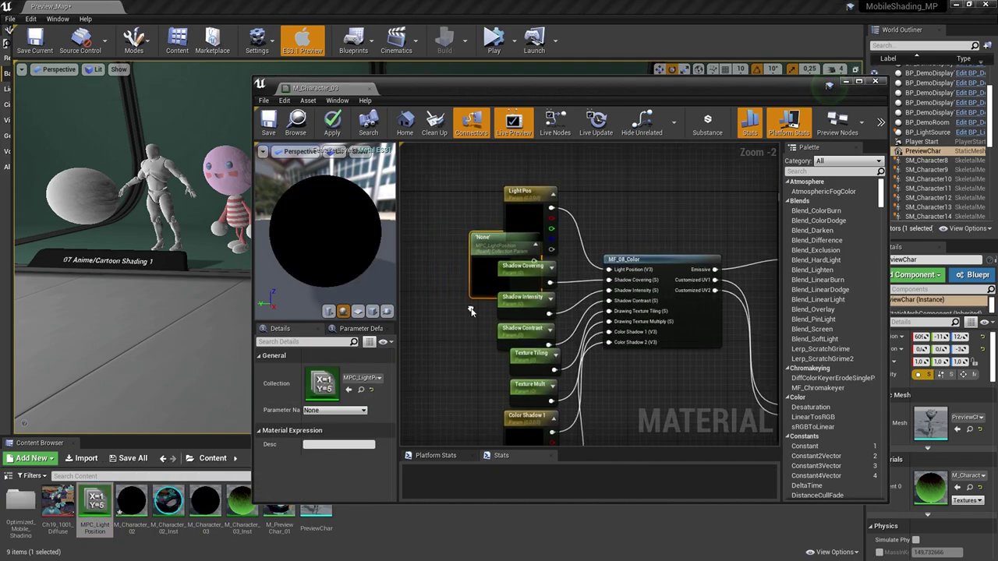
pyautogui.moveTo(491, 281); pyautogui.dragTo(438, 265)
pyautogui.click(336, 410)
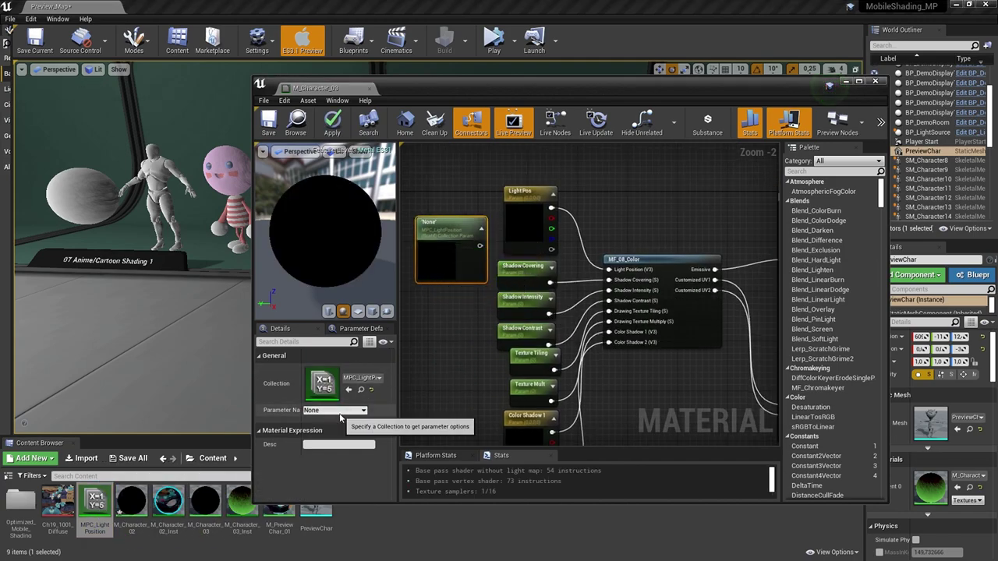
pyautogui.click(327, 426)
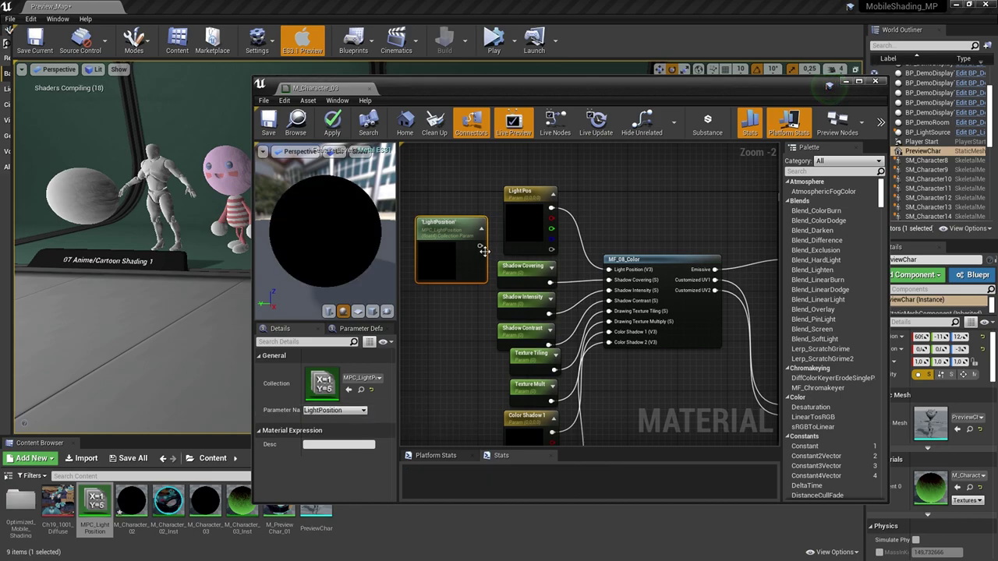
# - Connect the LightPosition collection node to MF_08_Color's Light Position input and delete the old LightPos parameter, moving the new node into its place
pyautogui.moveTo(480, 246); pyautogui.dragTo(612, 270)
pyautogui.moveTo(519, 238); pyautogui.dragTo(570, 199)
pyautogui.press('Delete')
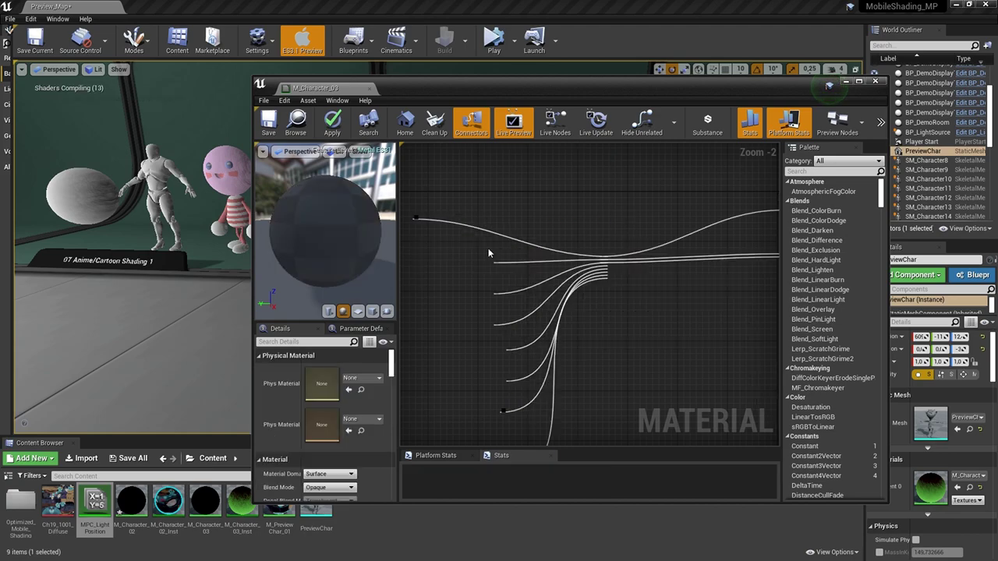
pyautogui.moveTo(464, 251); pyautogui.dragTo(536, 220)
pyautogui.moveTo(636, 214); pyautogui.dragTo(583, 212, button='right')
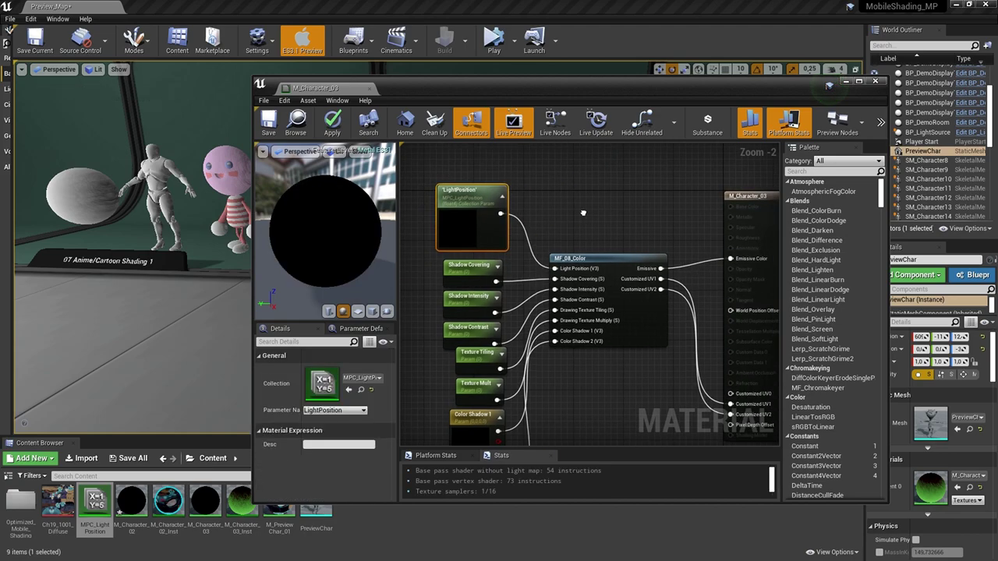
# - Save the M_Character_03 material and close its editor window
pyautogui.click(268, 122)
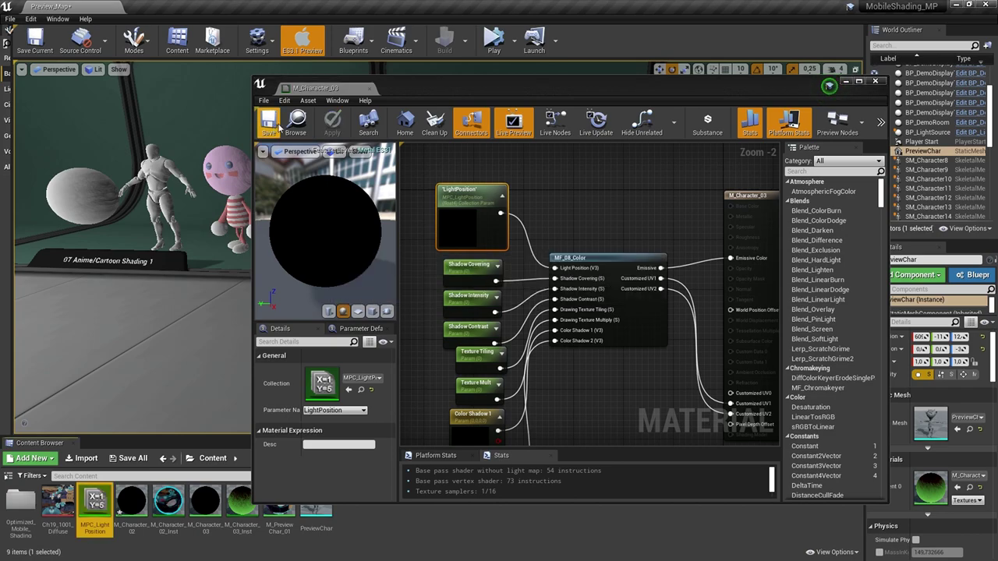
pyautogui.click(369, 89)
pyautogui.click(402, 505)
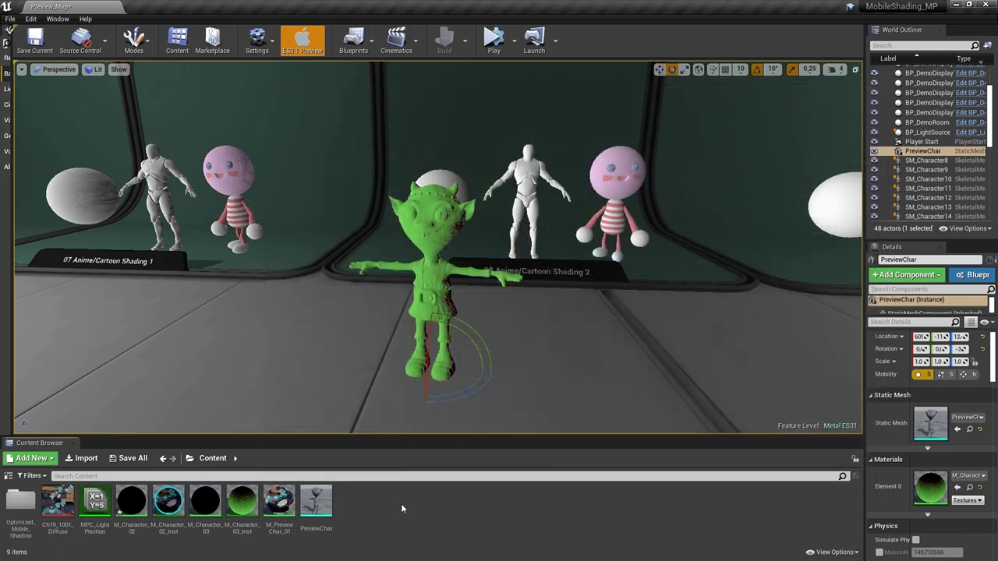
# - Create a Blueprint Class based on Actor in the Content folder and name it BP_LightPosition
pyautogui.rightClick(401, 504)
pyautogui.click(431, 231)
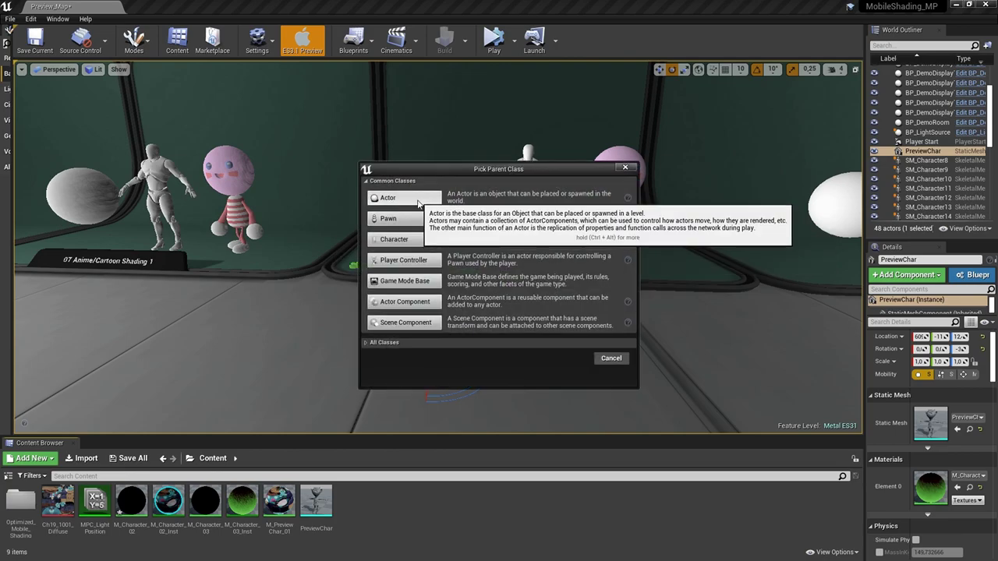
pyautogui.click(417, 201)
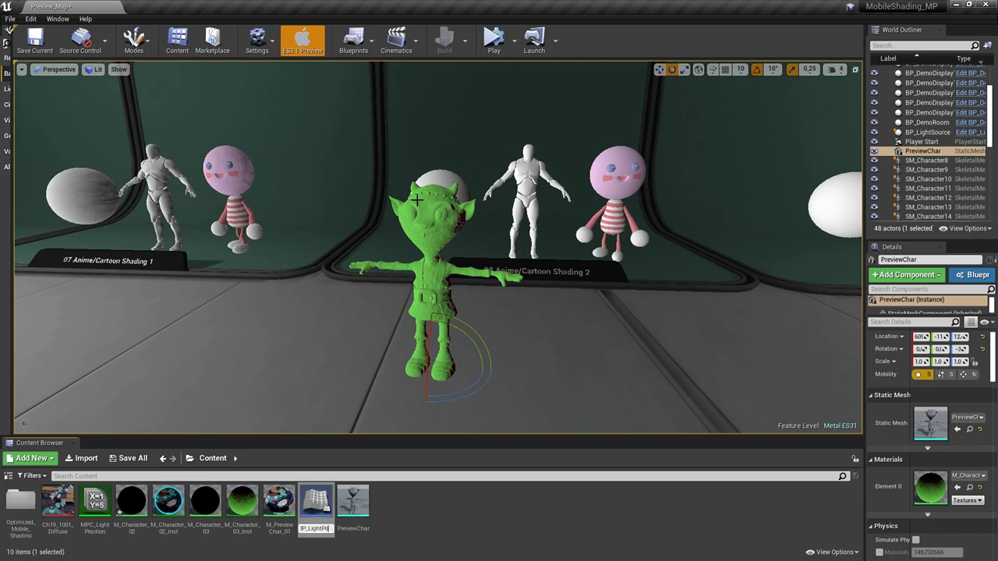
pyautogui.write('BP_LightPosition')
pyautogui.press('Return')
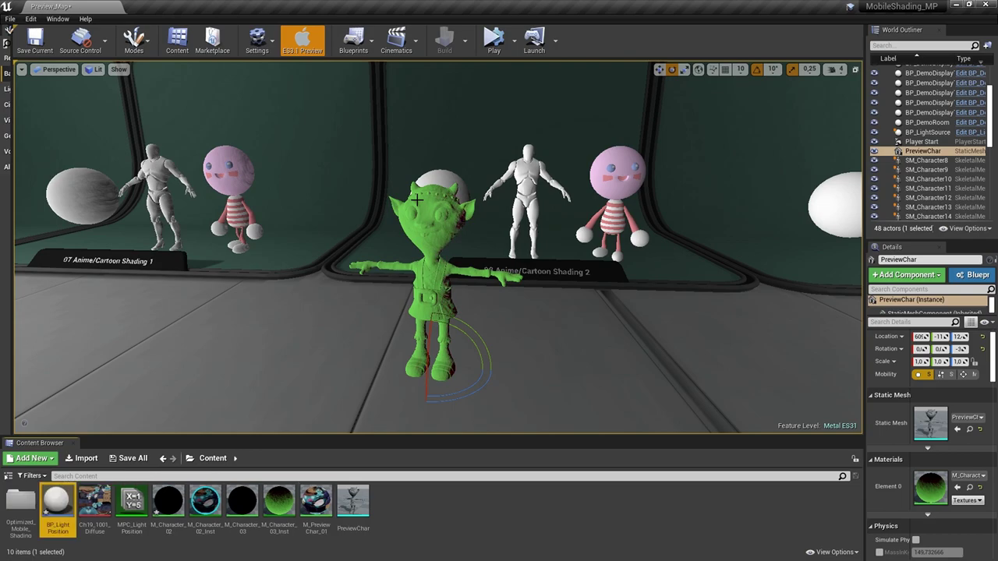
# - Open BP_LightPosition and show the Event Tick node in its Event Graph
pyautogui.press('Return')
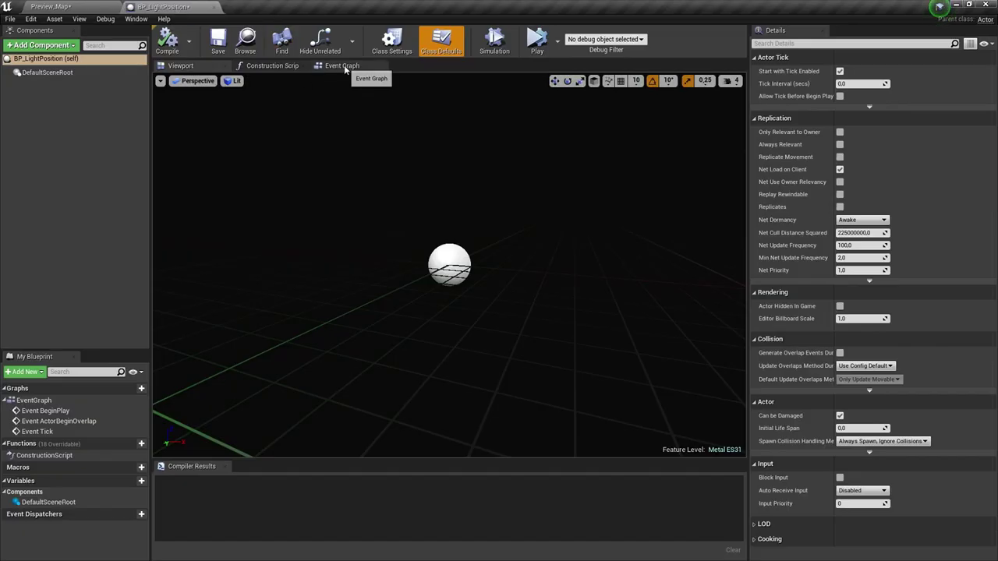
pyautogui.click(343, 65)
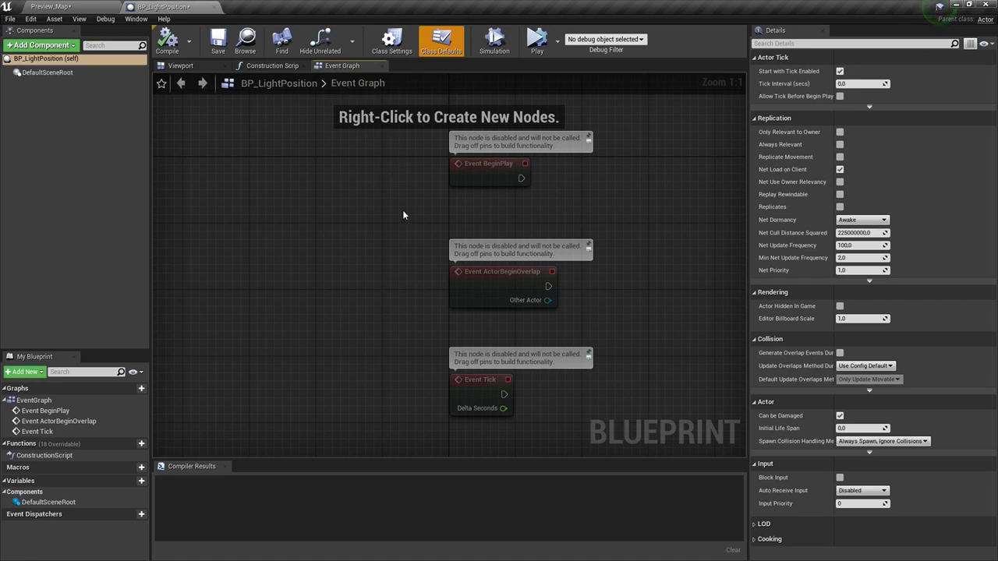
pyautogui.moveTo(646, 283); pyautogui.dragTo(600, 239, button='right')
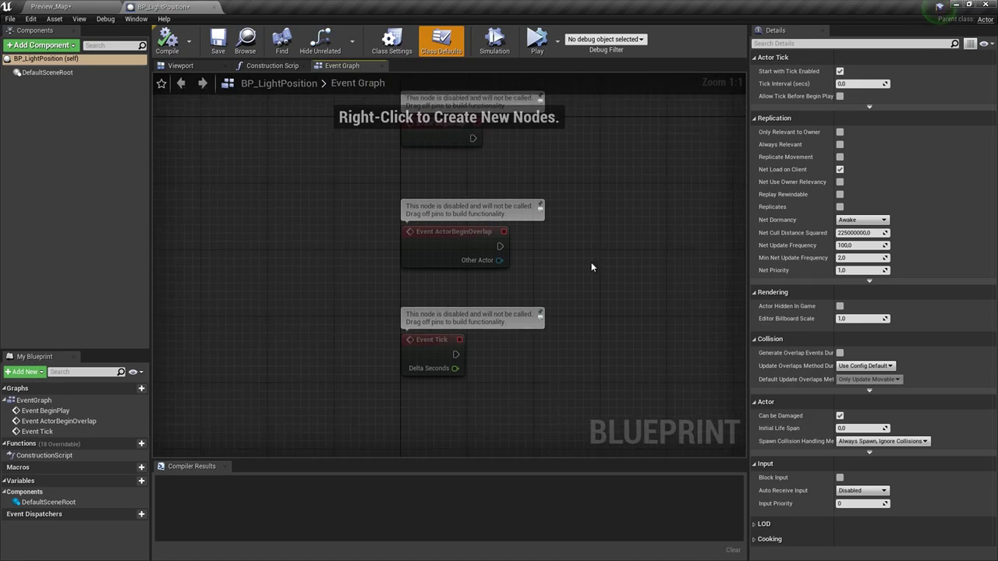
pyautogui.moveTo(590, 265); pyautogui.dragTo(570, 263, button='right')
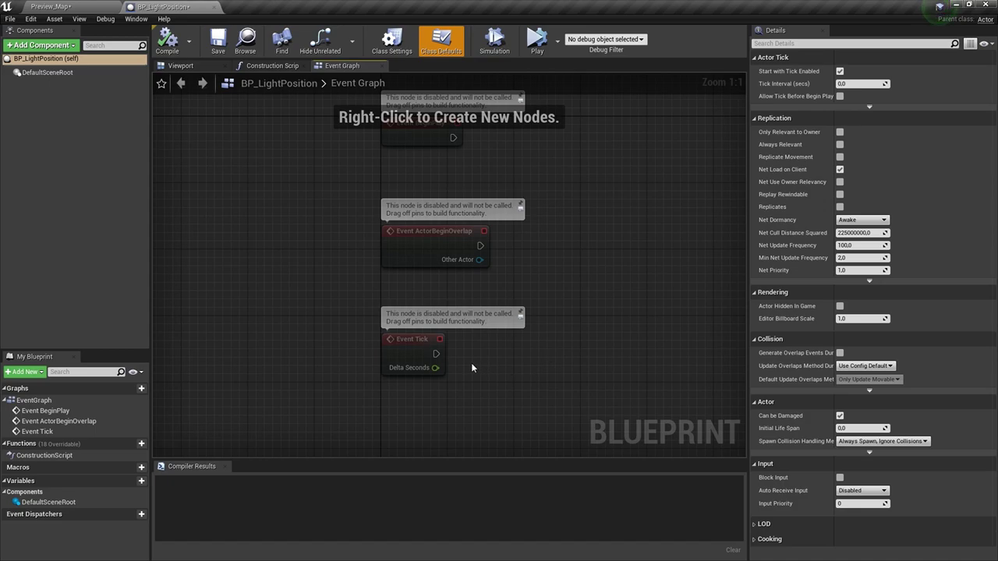
# - Add a Set Vector Parameter Value node executed by Event Tick, using the MPC_LightPosition collection and its LightPosition parameter
pyautogui.moveTo(436, 354); pyautogui.dragTo(520, 354)
pyautogui.write('set')
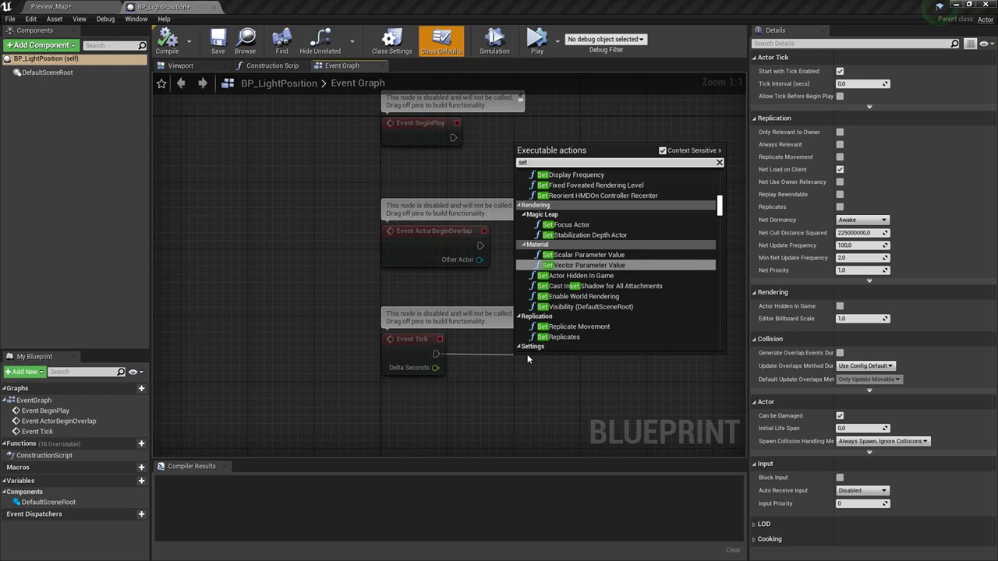
pyautogui.scroll(-1, 526, 354)
pyautogui.click(585, 265)
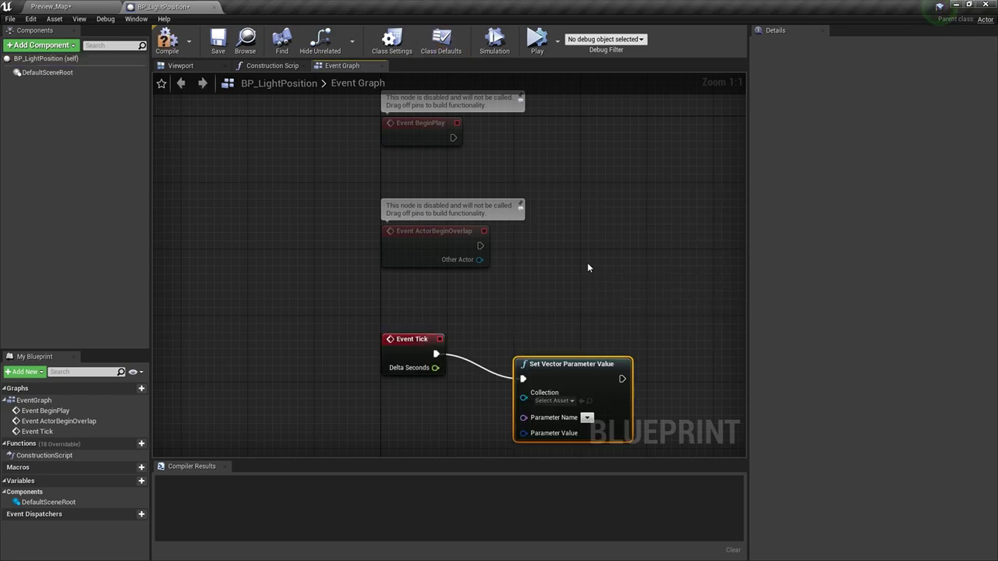
pyautogui.moveTo(555, 344); pyautogui.dragTo(528, 309, button='right')
pyautogui.moveTo(531, 330); pyautogui.dragTo(514, 305)
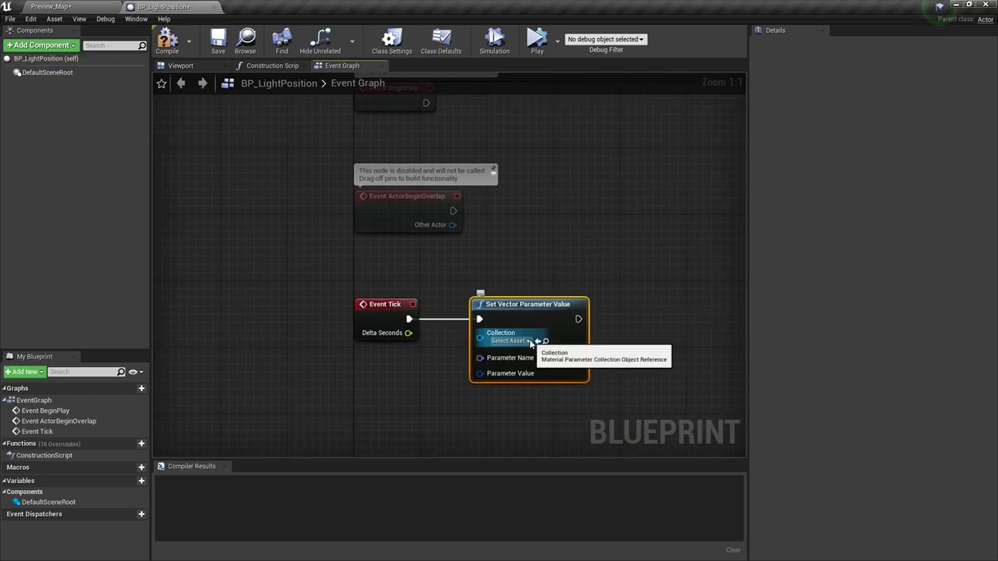
pyautogui.click(528, 341)
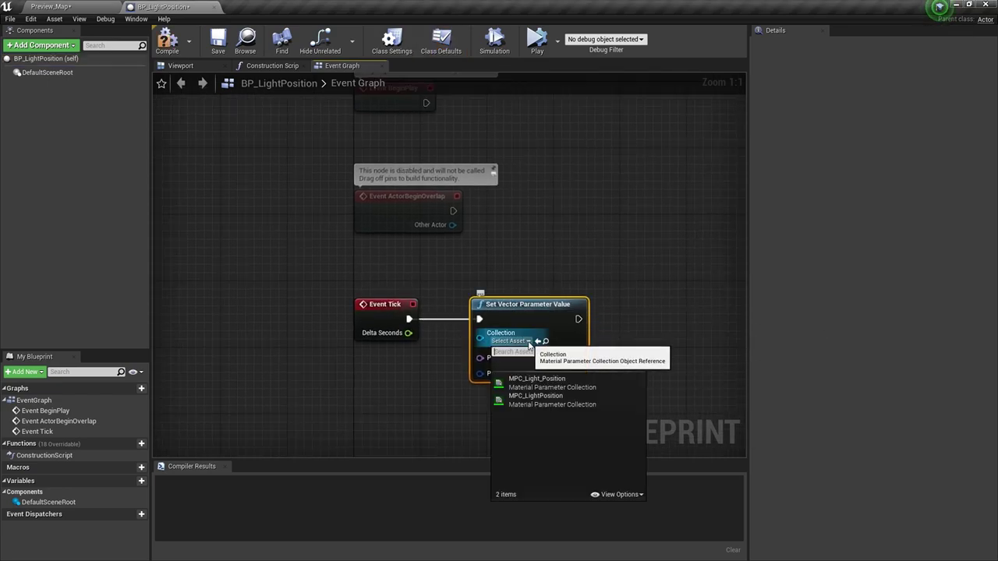
pyautogui.click(550, 402)
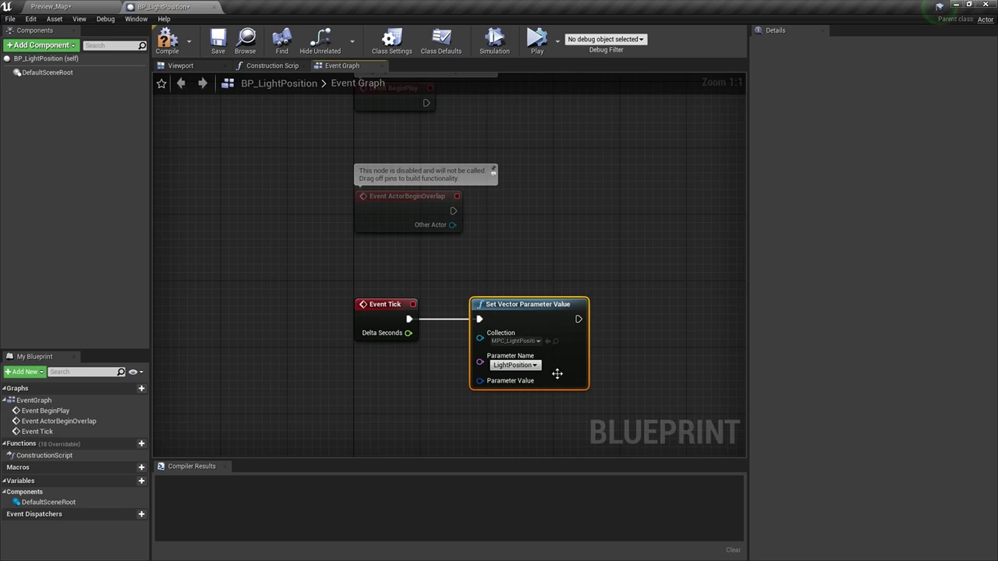
# - Add a GetActorLocation node targeting self below the Event Tick node in the Event Graph
pyautogui.moveTo(521, 402); pyautogui.dragTo(576, 341, button='right')
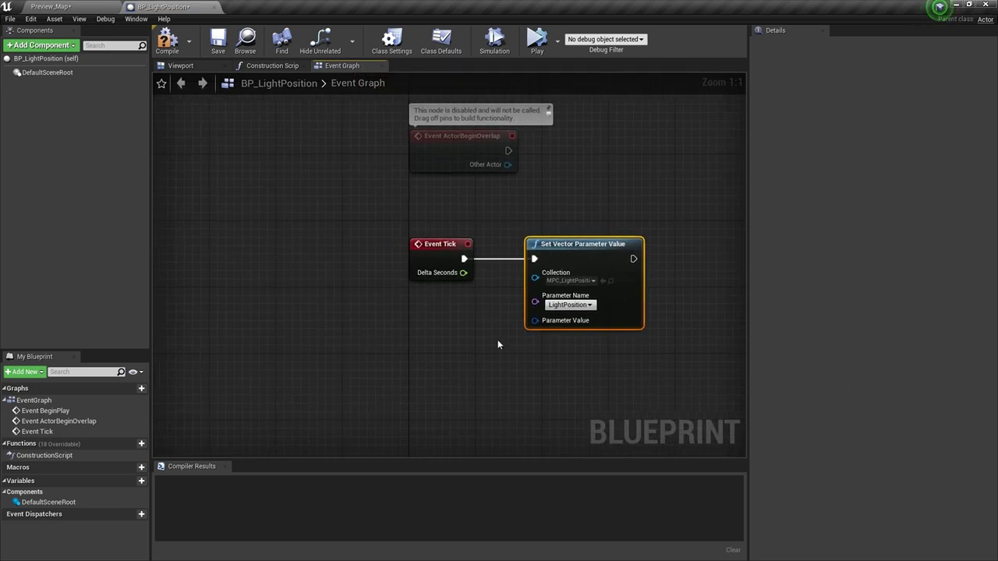
pyautogui.rightClick(432, 340)
pyautogui.write('ac')
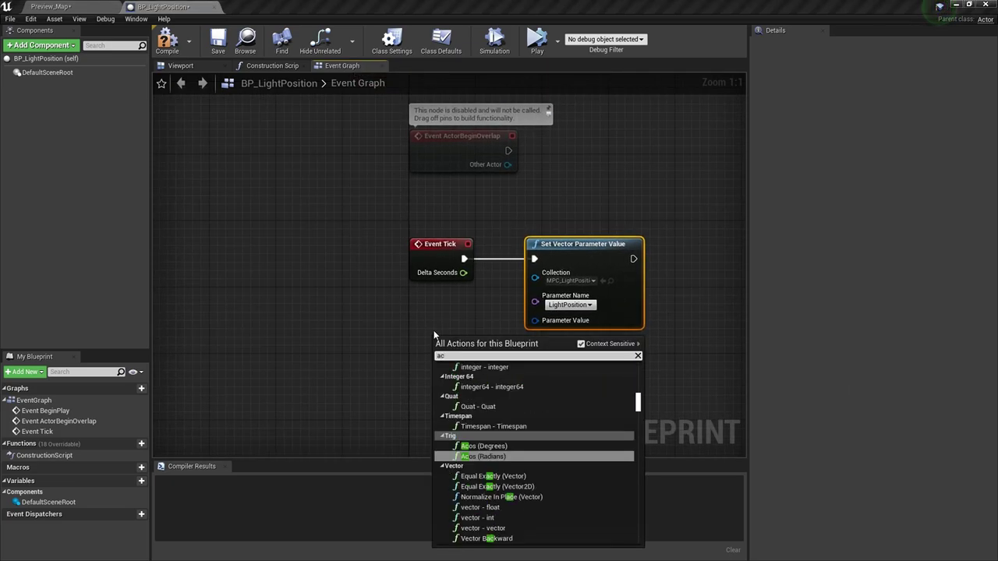
pyautogui.write('tor')
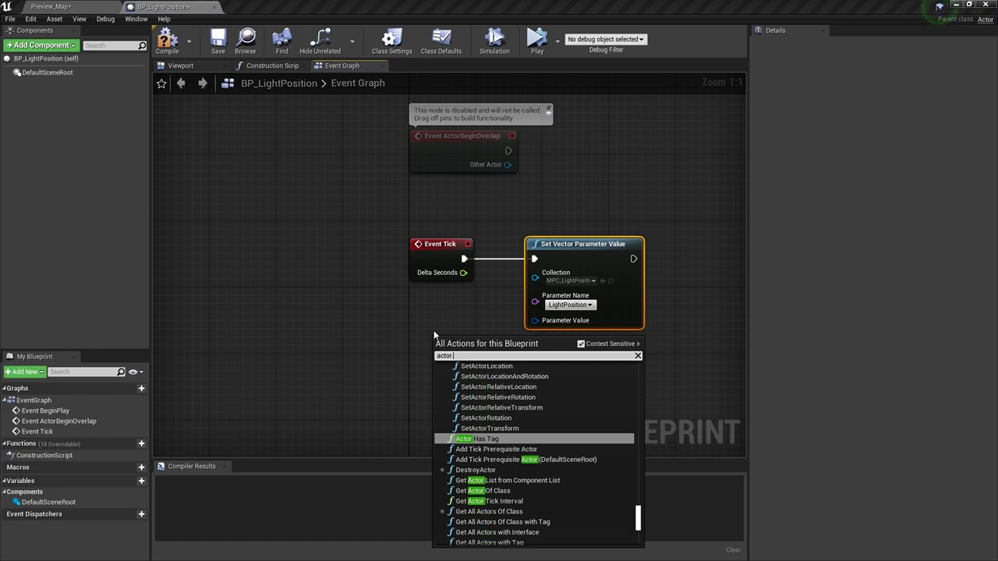
pyautogui.write(' posi')
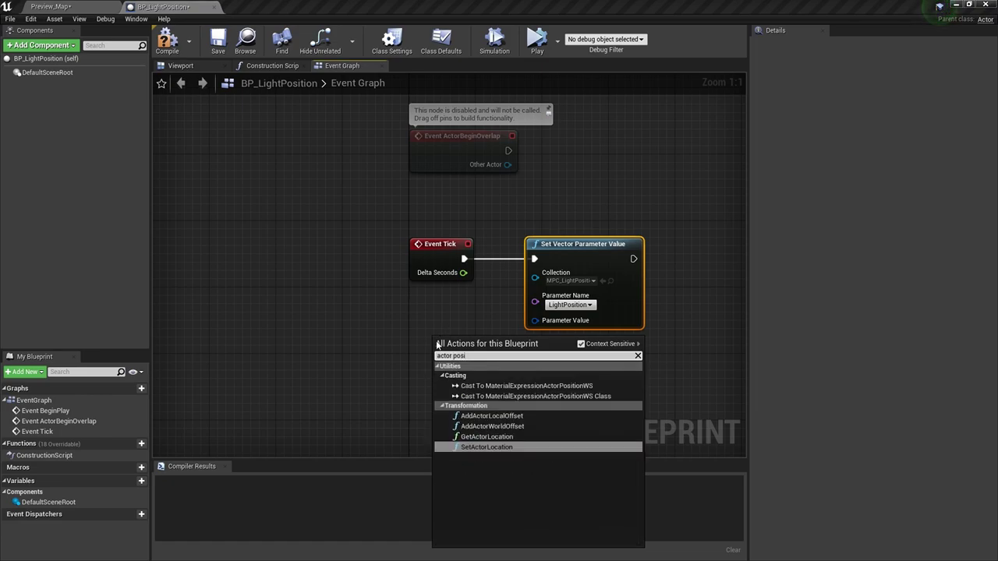
pyautogui.click(482, 437)
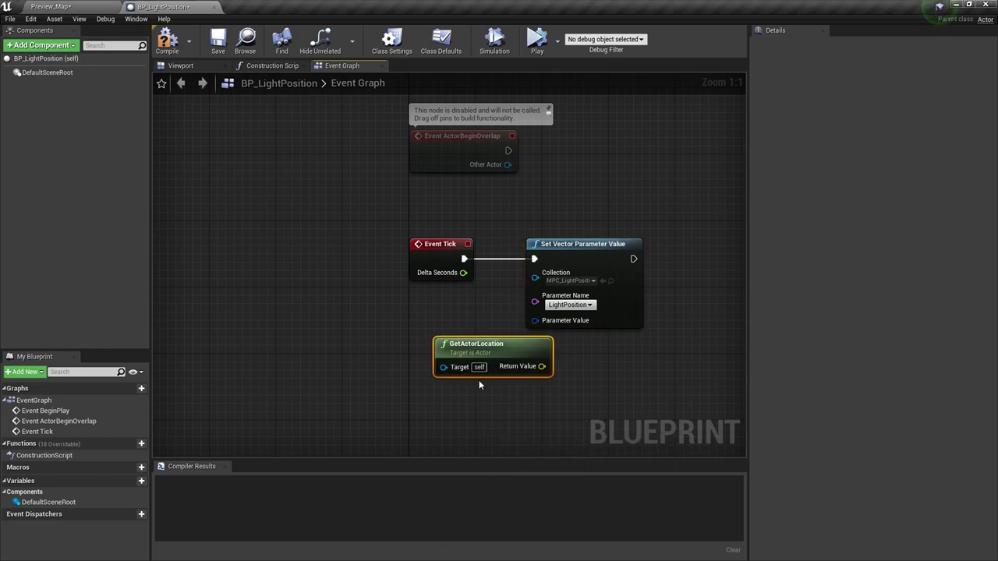
# - Connect GetActorLocation's Return Value to the Parameter Value input, line up the location and conversion nodes, and compile the blueprint
pyautogui.moveTo(528, 340)
pyautogui.mouseDown()
pyautogui.moveTo(436, 299)
pyautogui.moveTo(537, 326)
pyautogui.mouseUp()
pyautogui.moveTo(390, 304); pyautogui.dragTo(349, 296)
pyautogui.moveTo(462, 281); pyautogui.dragTo(470, 322)
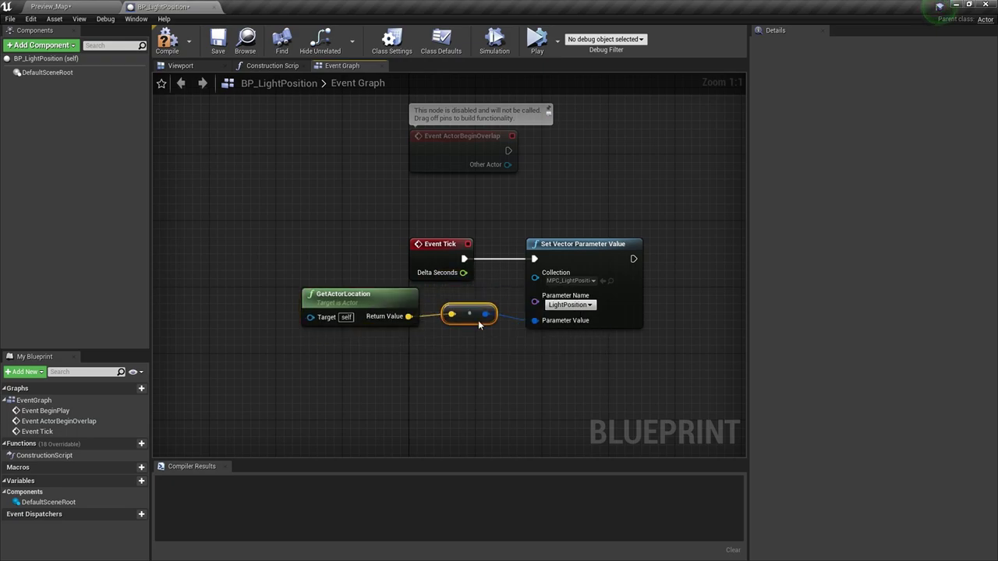
pyautogui.moveTo(396, 310); pyautogui.dragTo(403, 318)
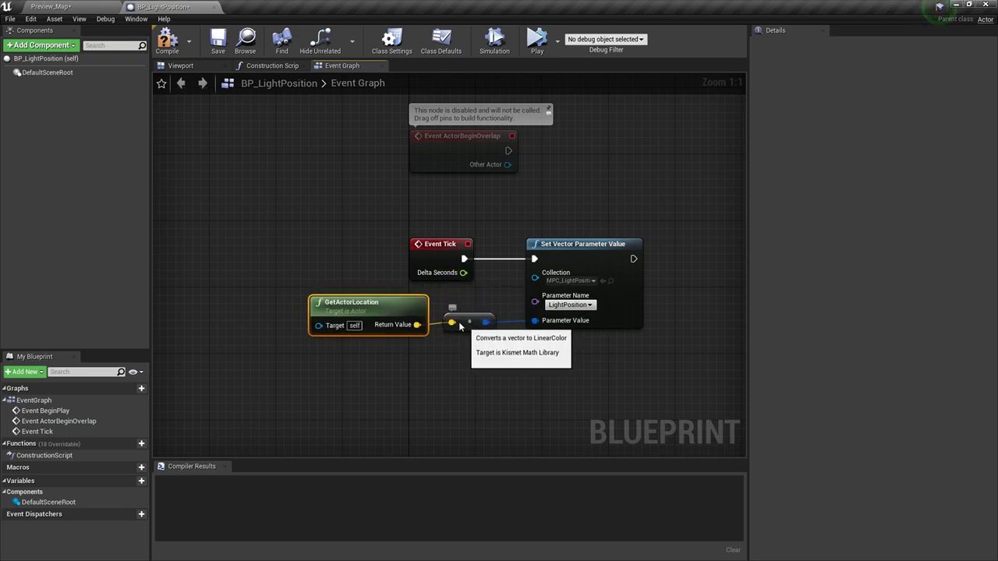
pyautogui.click(166, 43)
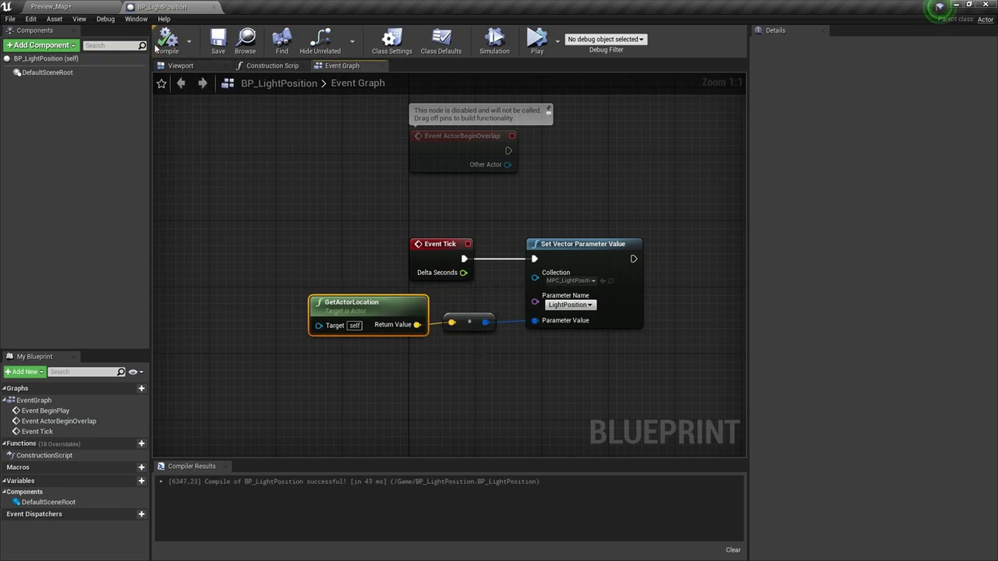
# - Place a BP_LightPosition actor beside the green preview character in Preview_Map and start simulating the level
pyautogui.click(97, 8)
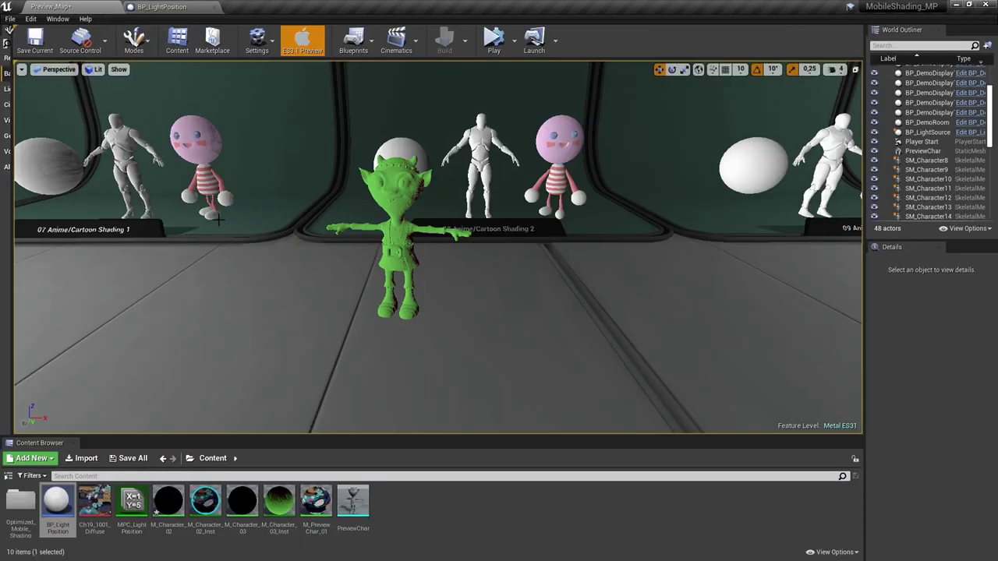
pyautogui.moveTo(57, 503); pyautogui.dragTo(359, 237)
pyautogui.click(493, 40)
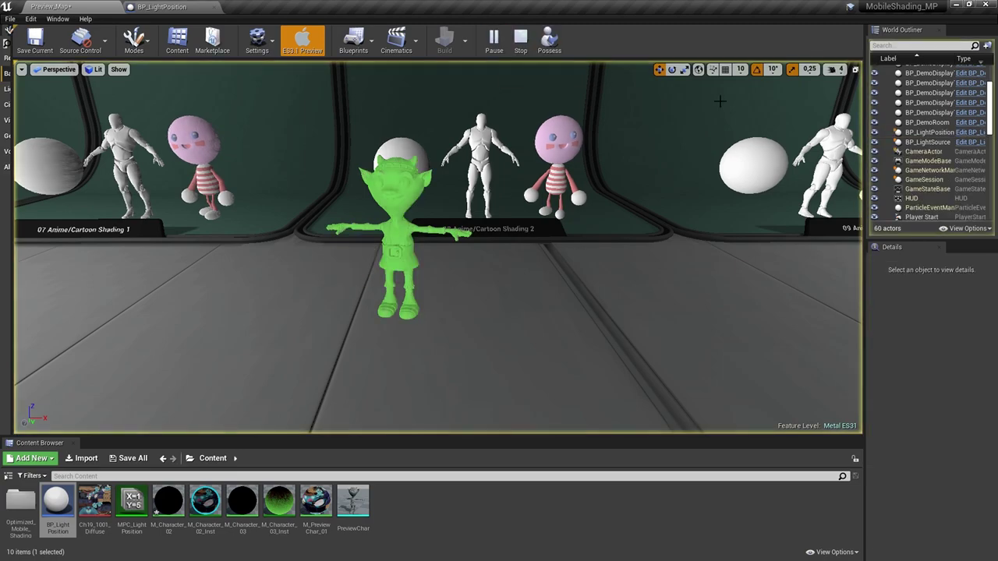
# - Select the BP_LightPosition actor in the running simulation and move it across the floor away from the green character to test the shading
pyautogui.click(928, 134)
pyautogui.moveTo(367, 275)
pyautogui.mouseDown()
pyautogui.moveTo(655, 297)
pyautogui.moveTo(499, 219)
pyautogui.moveTo(205, 198)
pyautogui.moveTo(383, 413)
pyautogui.moveTo(653, 203)
pyautogui.moveTo(389, 132)
pyautogui.moveTo(207, 267)
pyautogui.moveTo(210, 229)
pyautogui.moveTo(461, 95)
pyautogui.moveTo(588, 347)
pyautogui.moveTo(107, 160)
pyautogui.moveTo(459, 95)
pyautogui.moveTo(503, 303)
pyautogui.moveTo(258, 357)
pyautogui.moveTo(186, 331)
pyautogui.mouseUp()
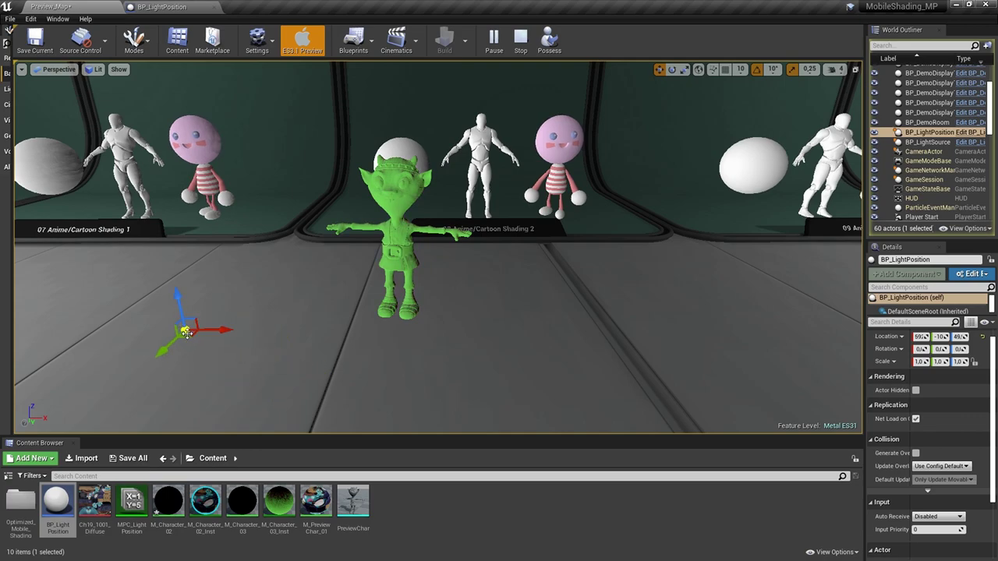
pyautogui.moveTo(87, 384); pyautogui.dragTo(47, 382, button='right')
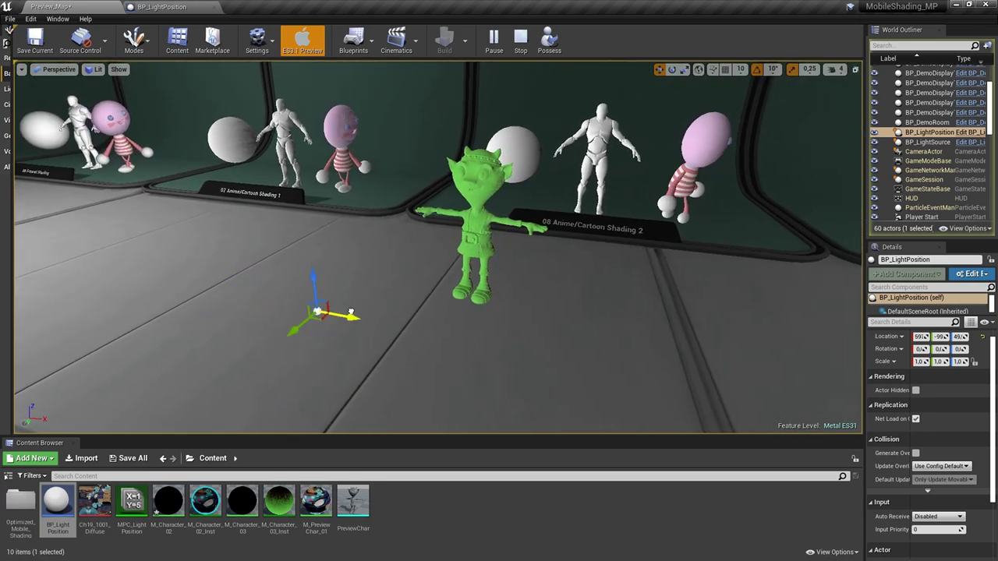